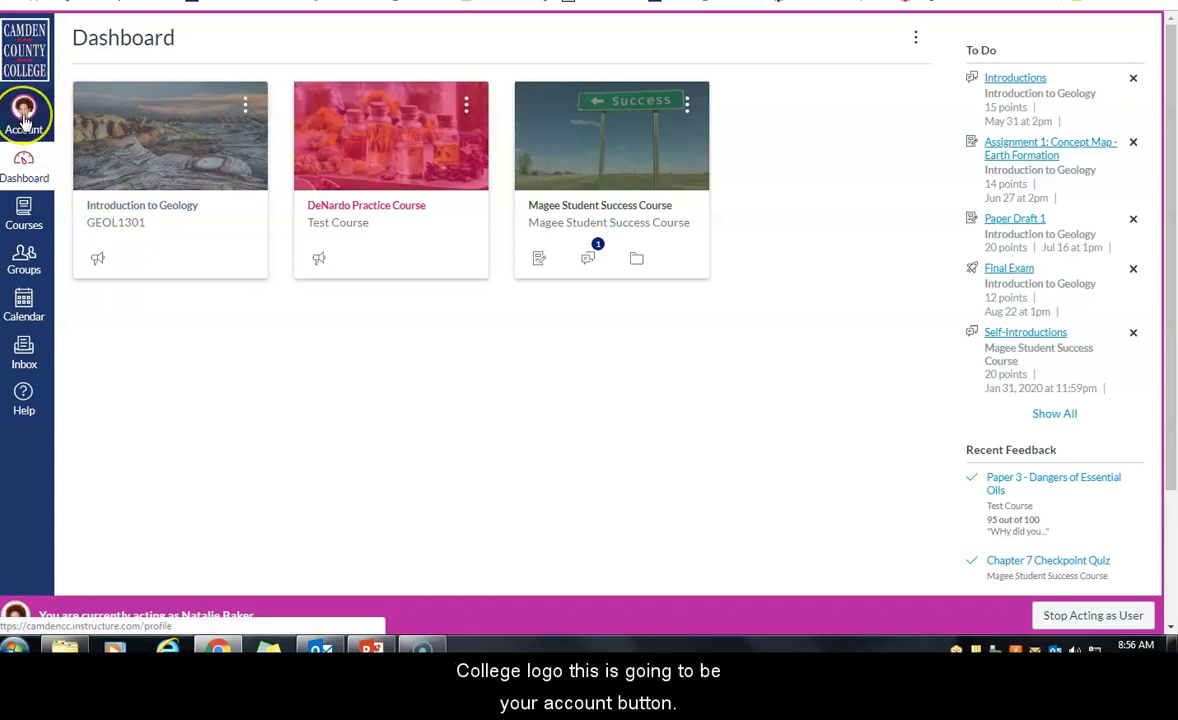
Open the account's profile page and view the option for changing the profile picture.
{"action": "left_click", "coordinate": [24, 118]}
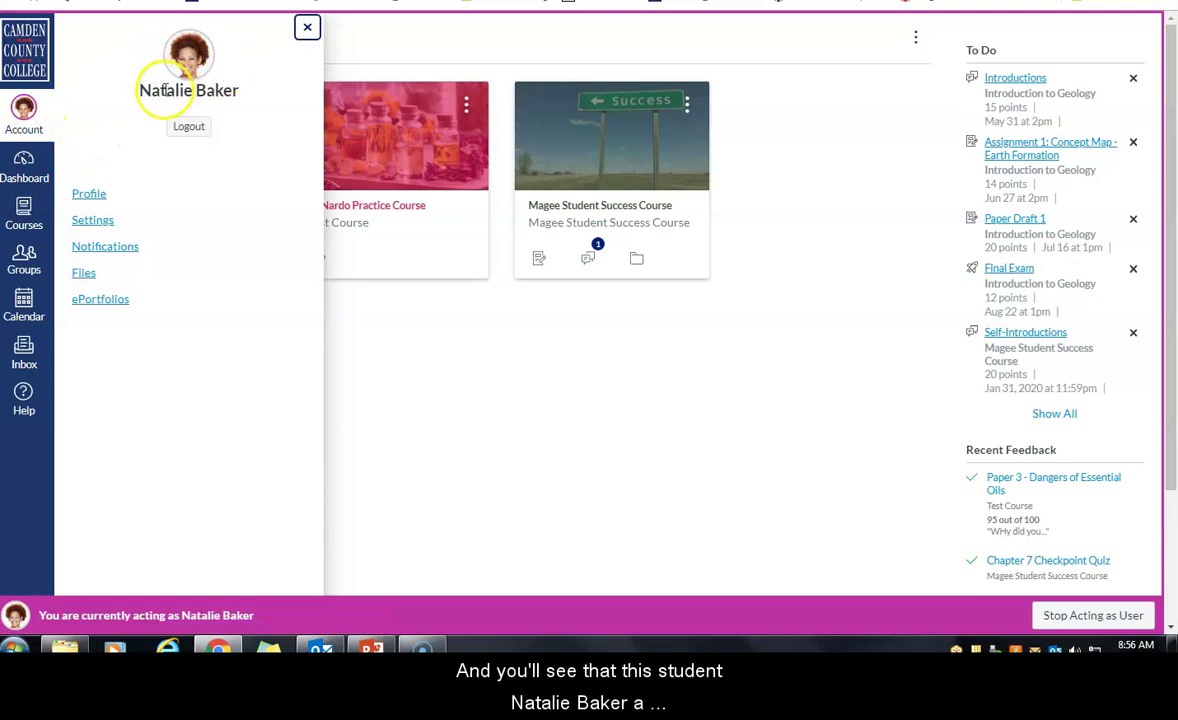
{"action": "left_click", "coordinate": [91, 196]}
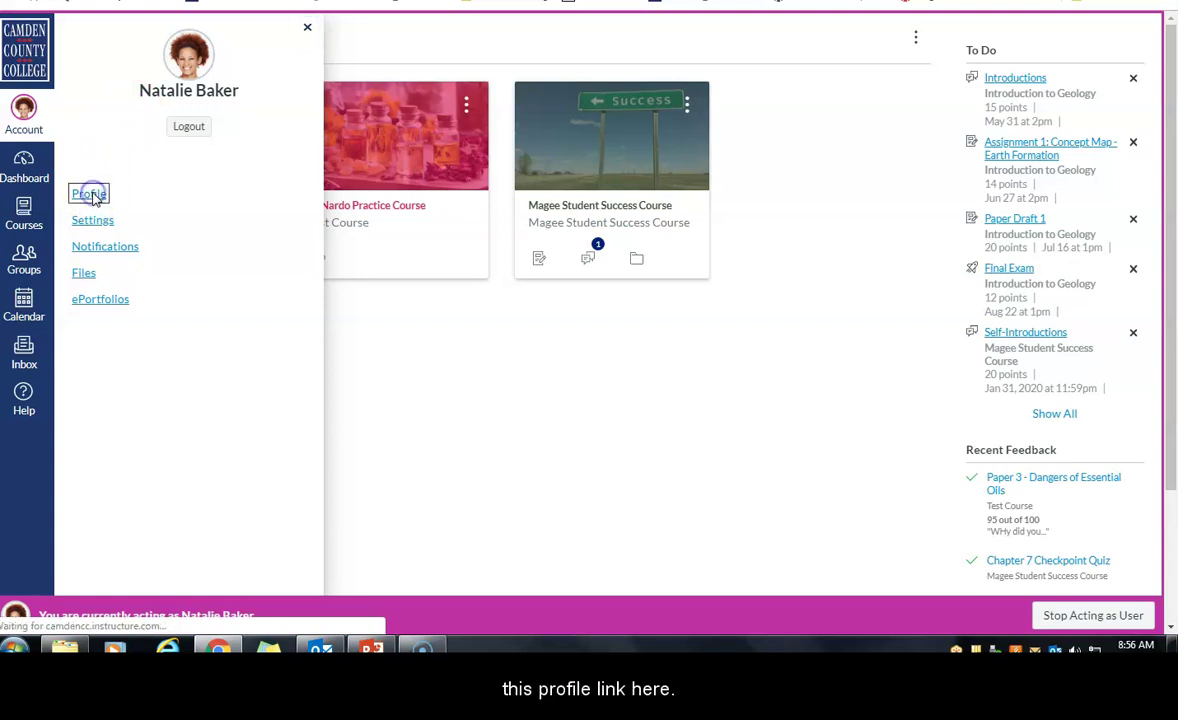
{"action": "mouse_move", "coordinate": [280, 162]}
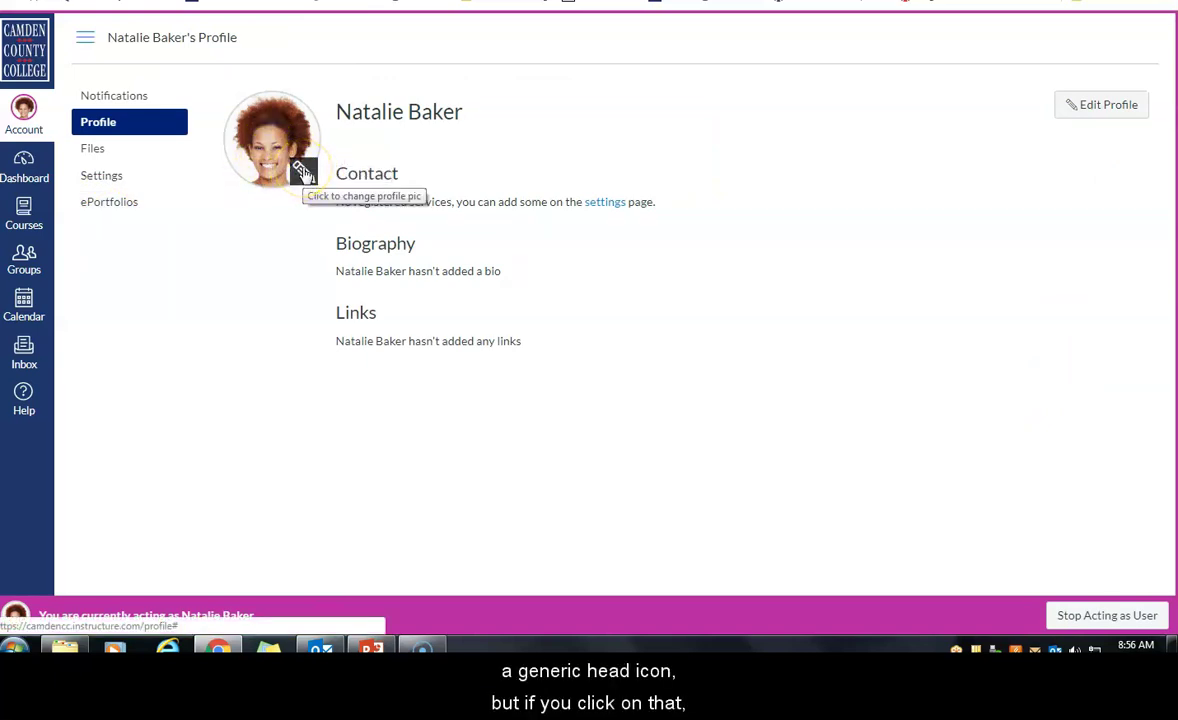
{"action": "left_click", "coordinate": [303, 172]}
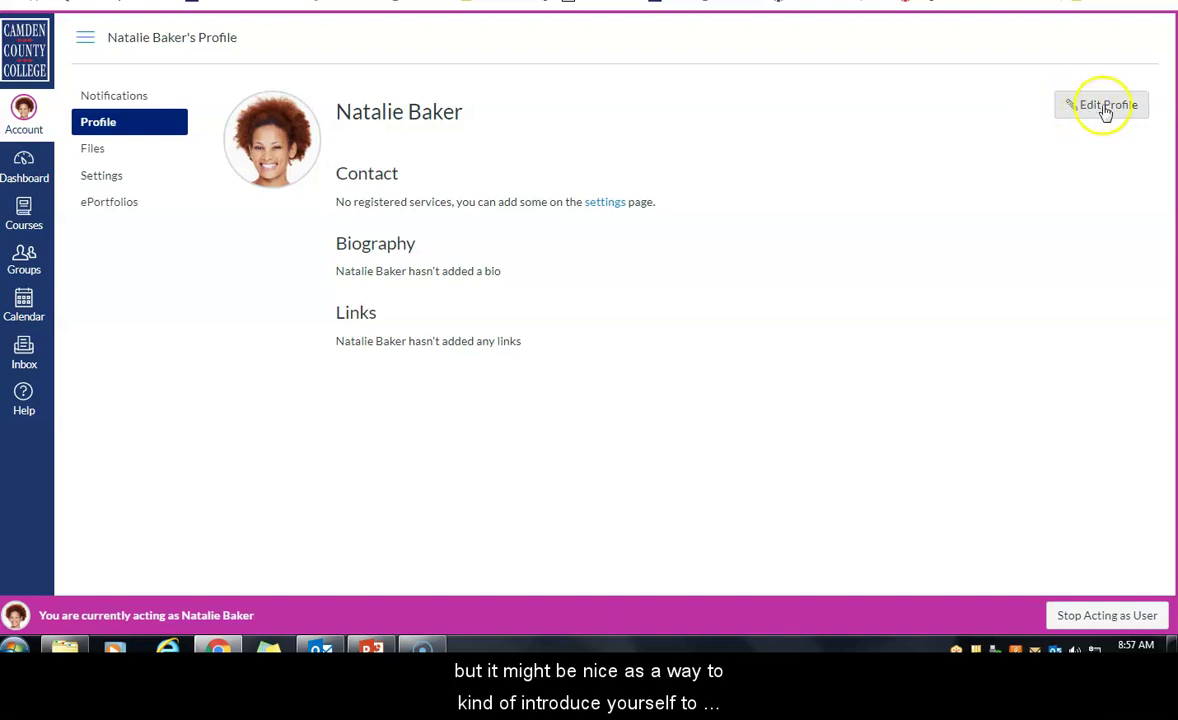
In the notification preferences, set the Due Date and Grading Policies emails to "Do not send me anything".
{"action": "left_click", "coordinate": [106, 96]}
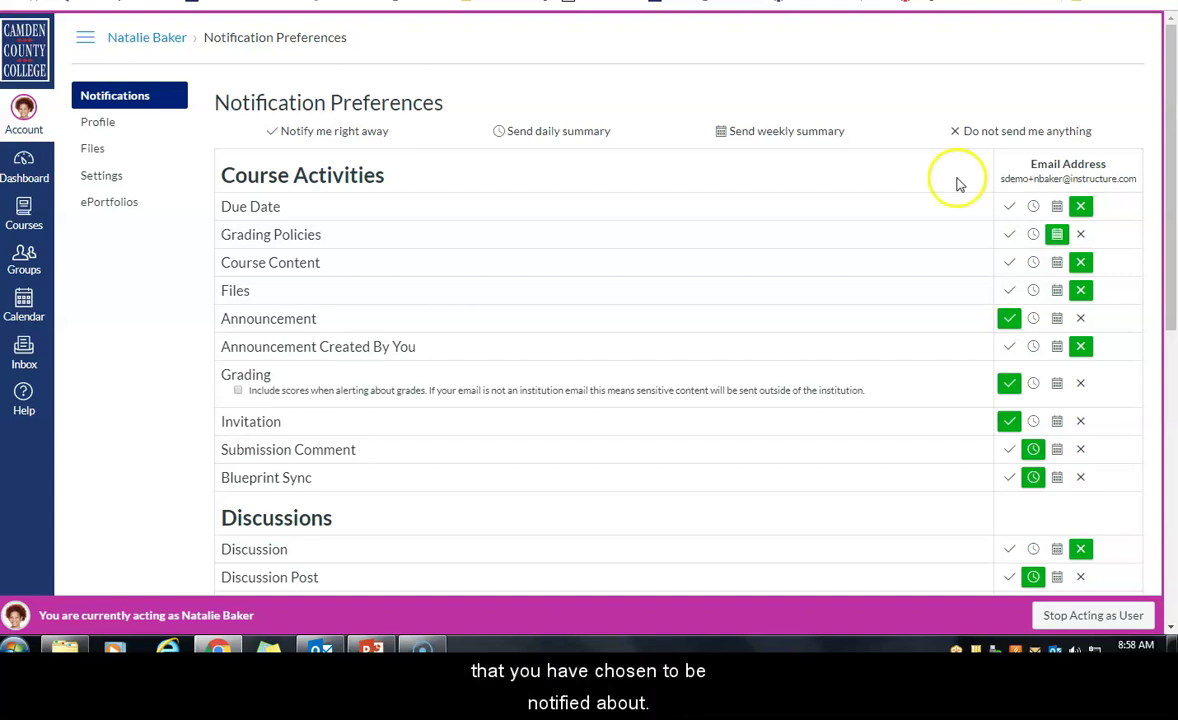
{"action": "mouse_move", "coordinate": [250, 209]}
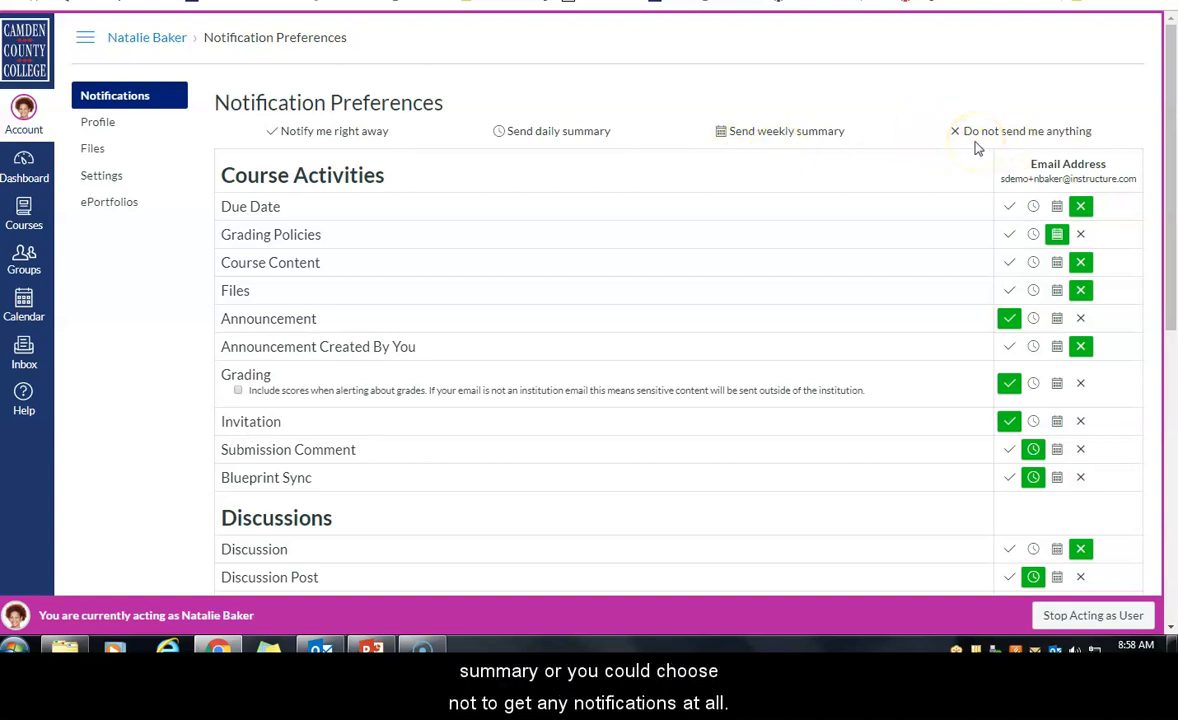
{"action": "left_click", "coordinate": [1009, 207]}
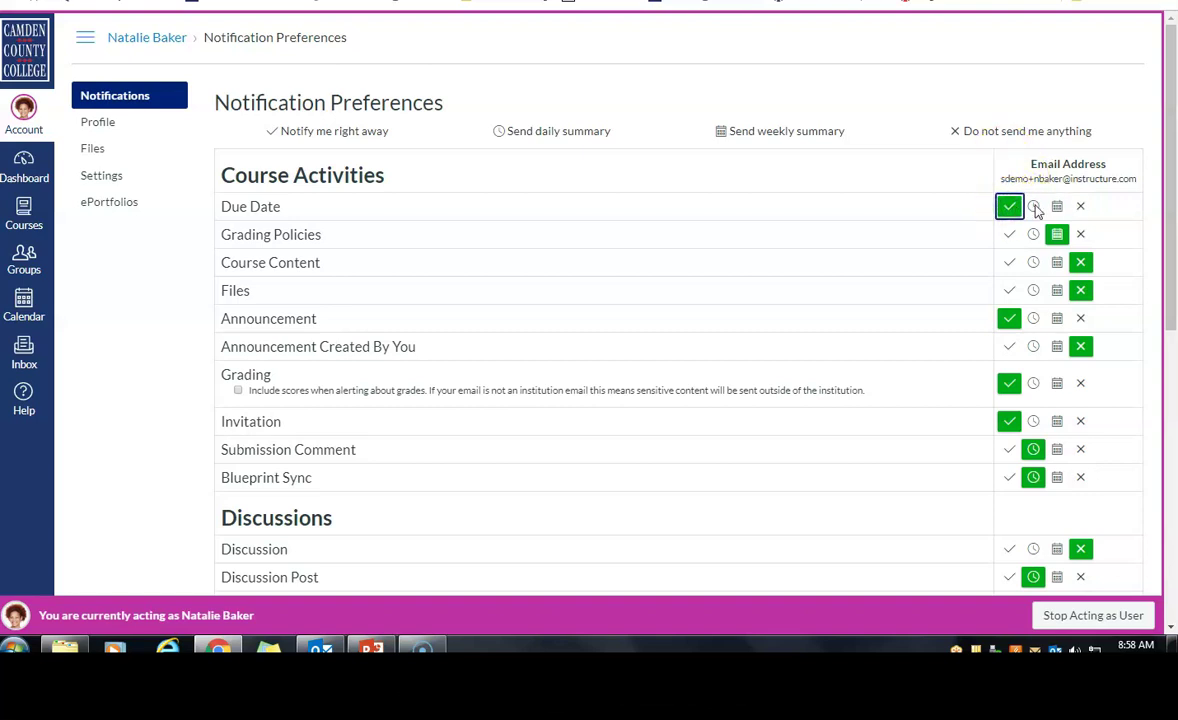
{"action": "left_click", "coordinate": [1033, 206]}
{"action": "left_click", "coordinate": [1057, 206]}
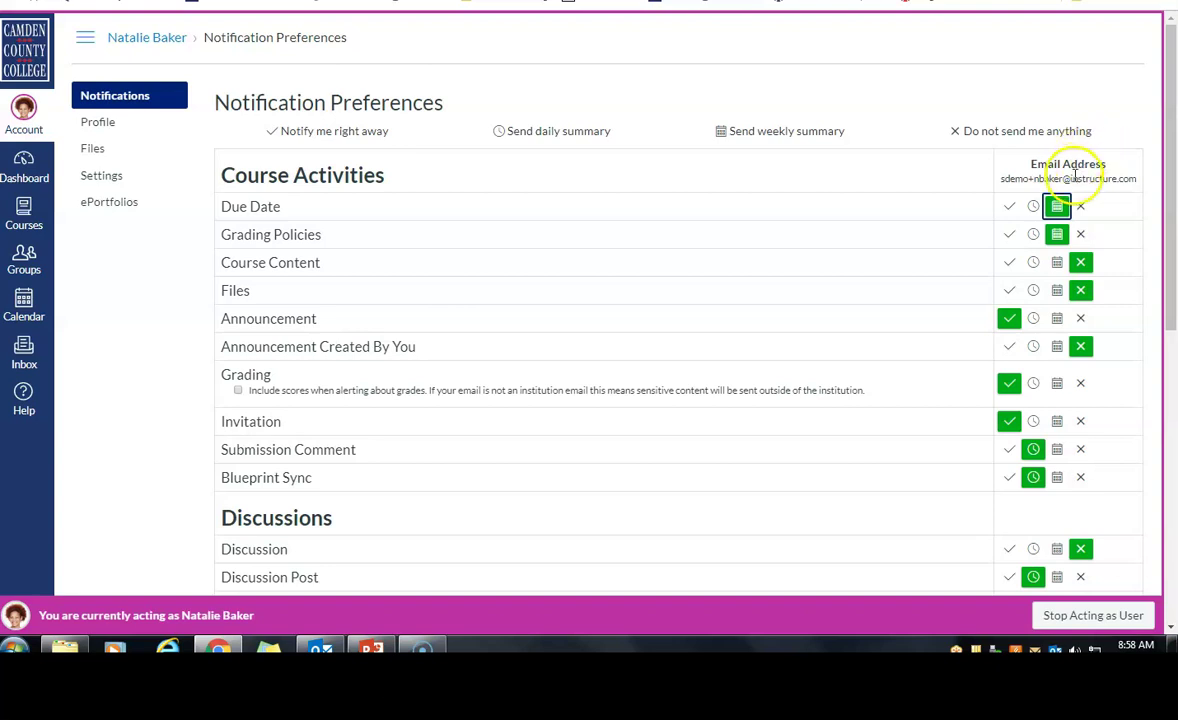
{"action": "left_click", "coordinate": [1082, 207]}
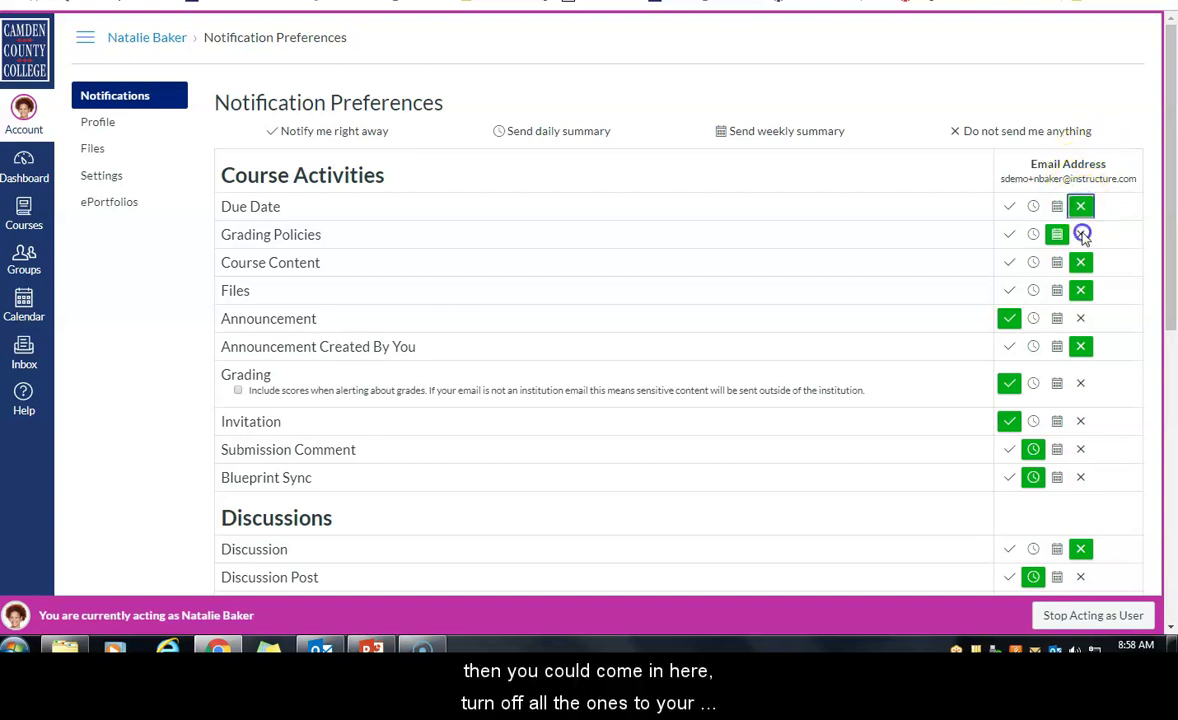
{"action": "left_click", "coordinate": [1082, 234]}
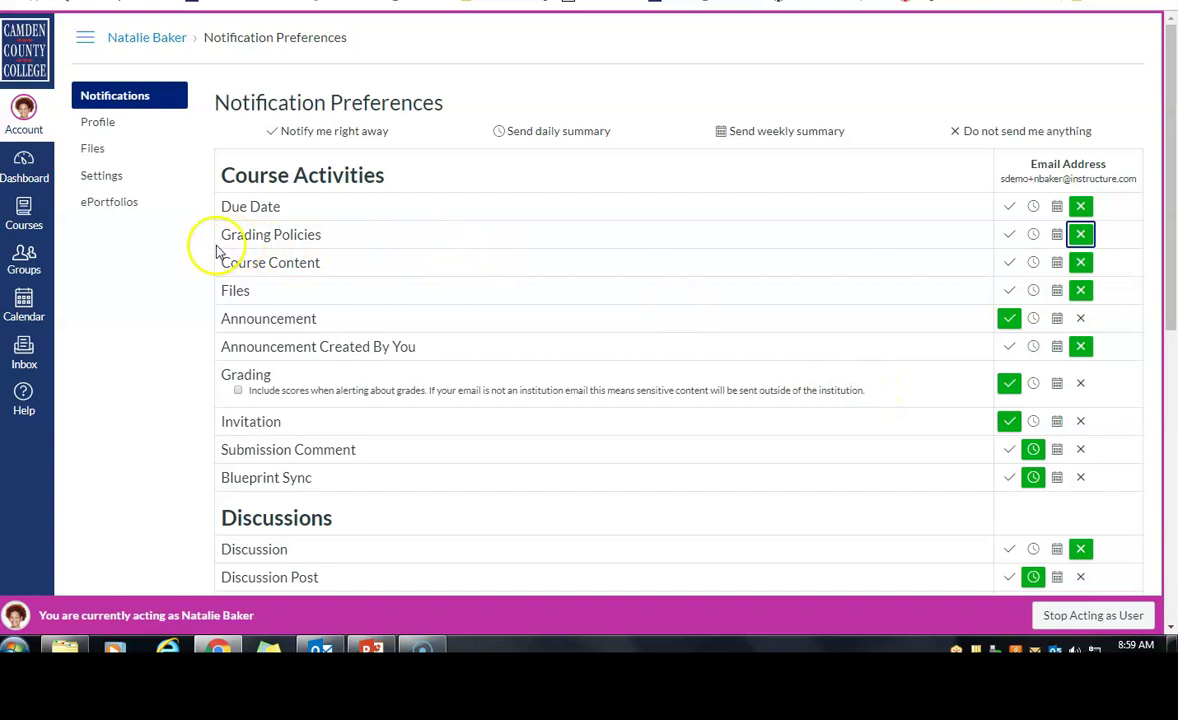
View the account settings, and review the To Do and Recent Feedback lists on the dashboard.
{"action": "left_click", "coordinate": [112, 180]}
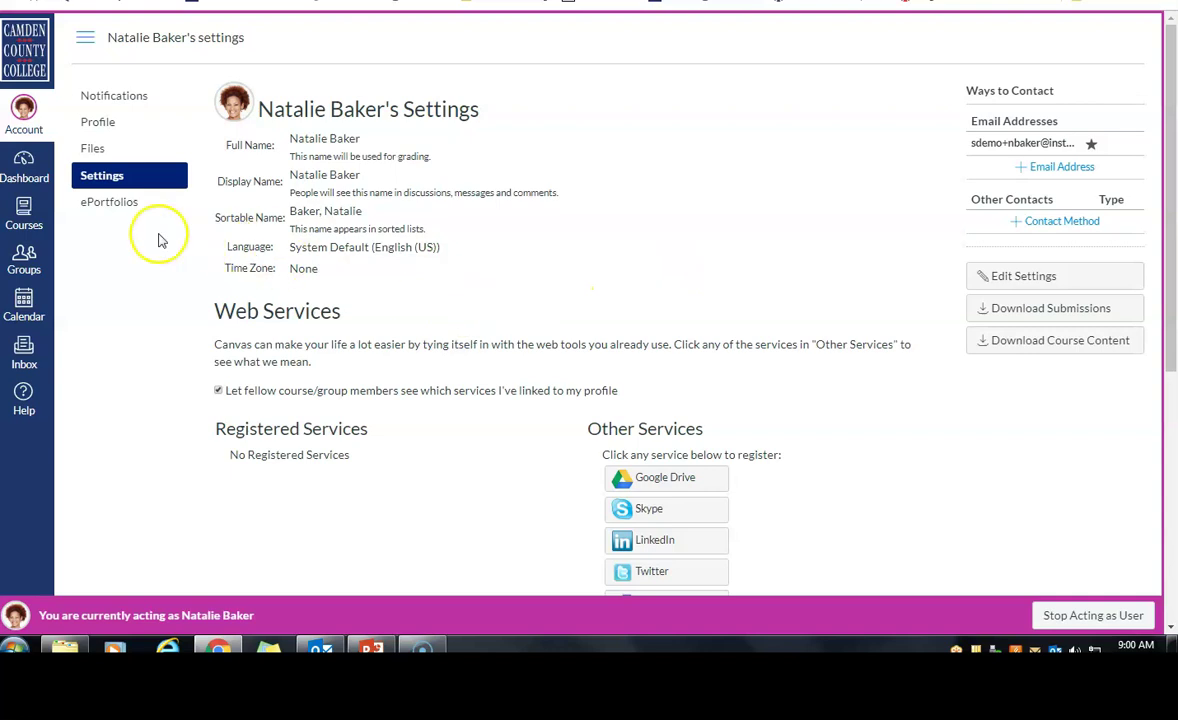
{"action": "left_click", "coordinate": [22, 168]}
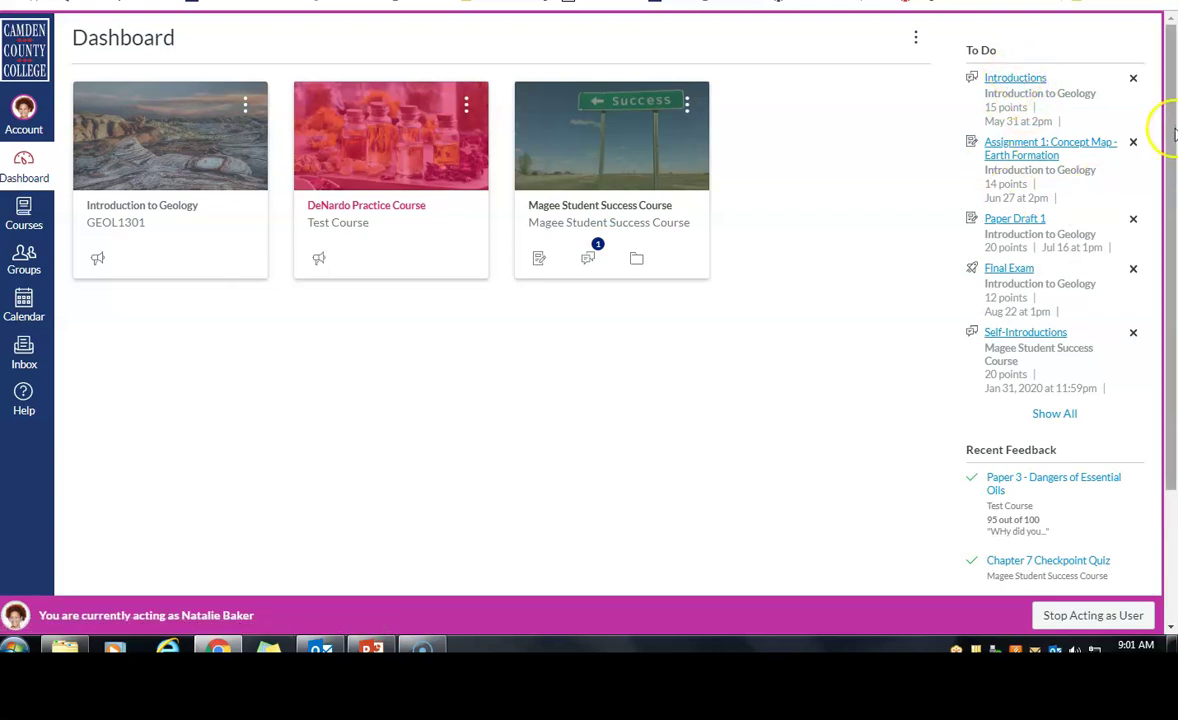
{"action": "left_click_drag", "start_coordinate": [1165, 53], "coordinate": [1172, 245]}
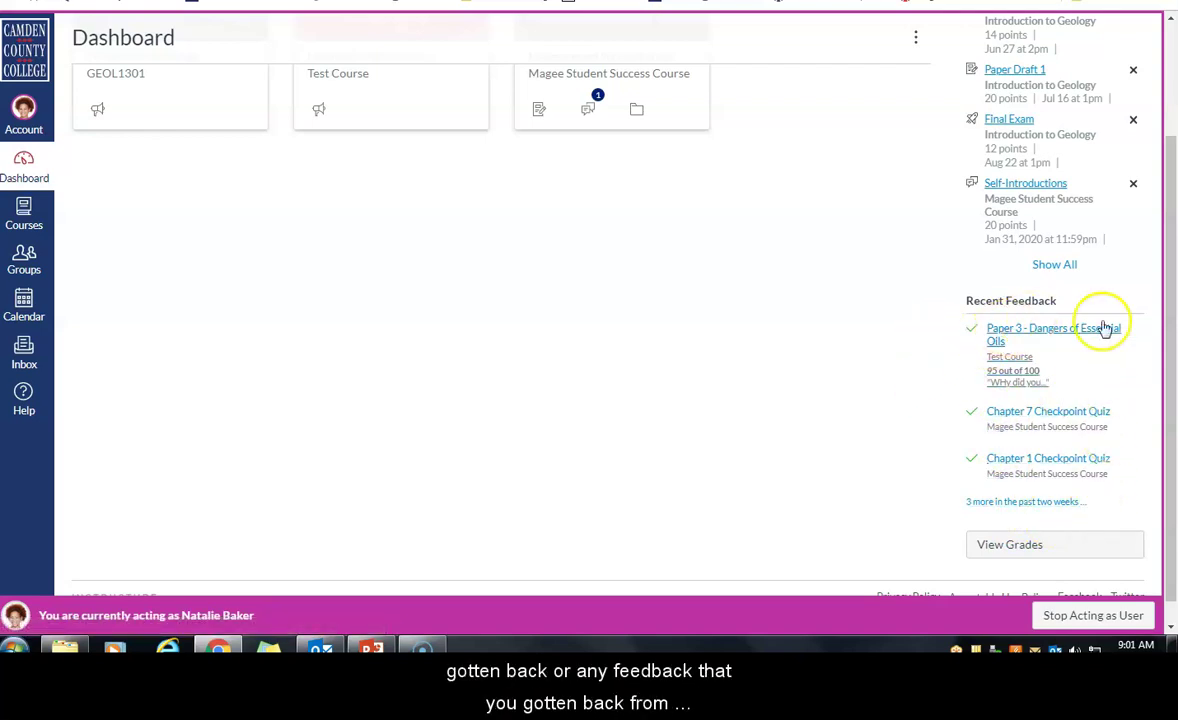
{"action": "left_click_drag", "start_coordinate": [1167, 334], "coordinate": [1171, 255]}
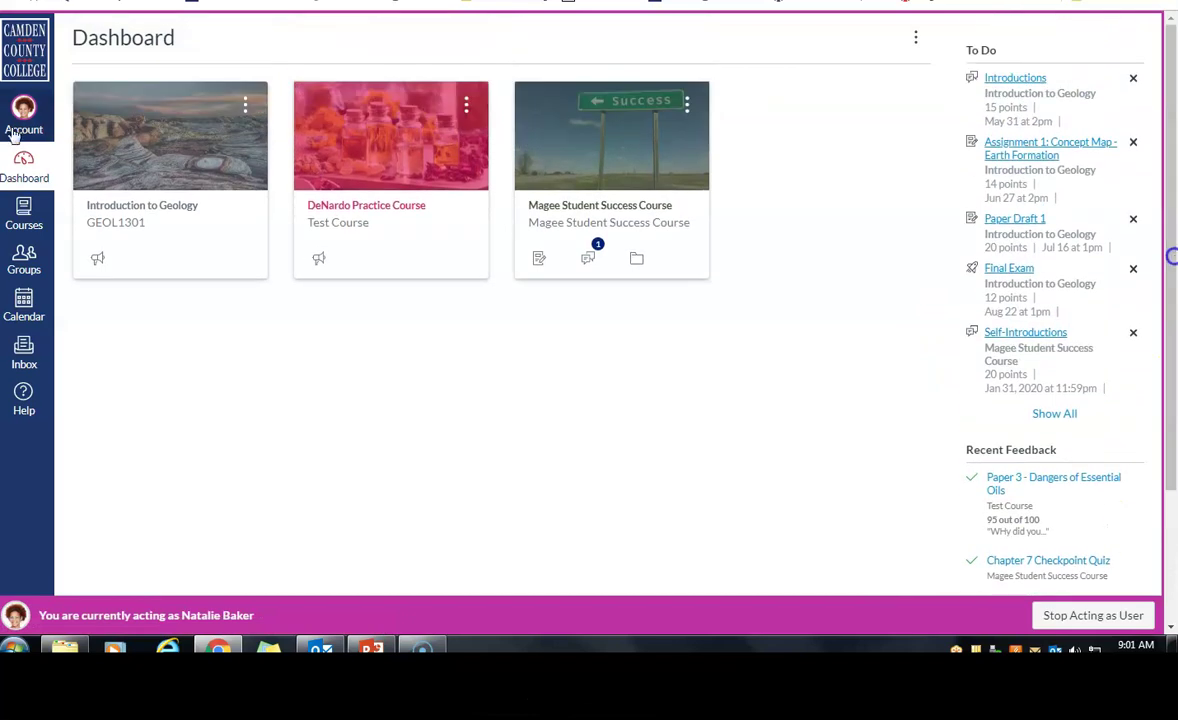
Unstar Introduction to Geology in the full course list and check the dashboard.
{"action": "left_click", "coordinate": [24, 215]}
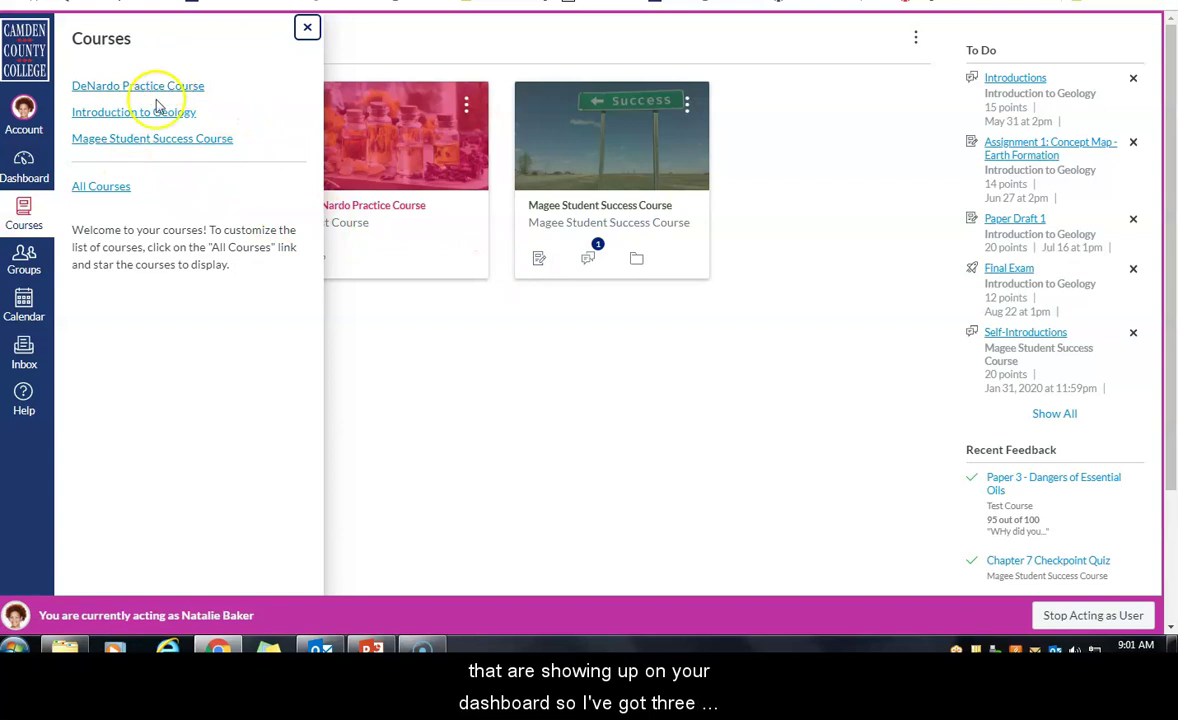
{"action": "left_click", "coordinate": [100, 190]}
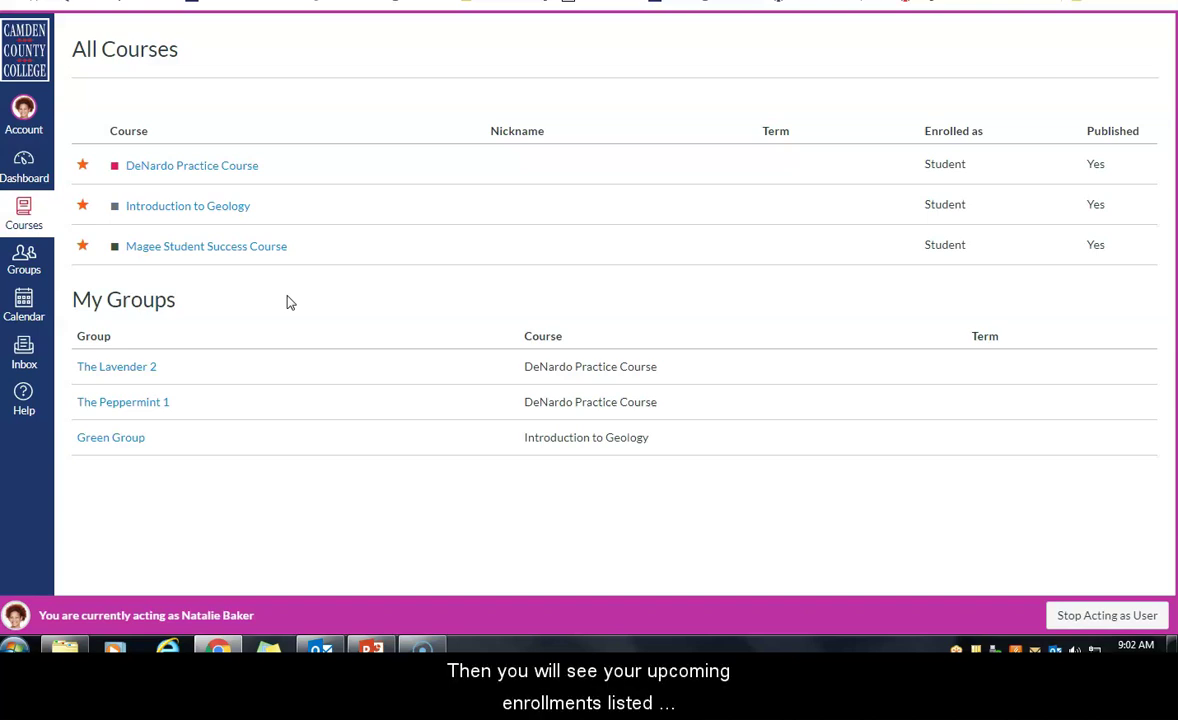
{"action": "left_click", "coordinate": [96, 323]}
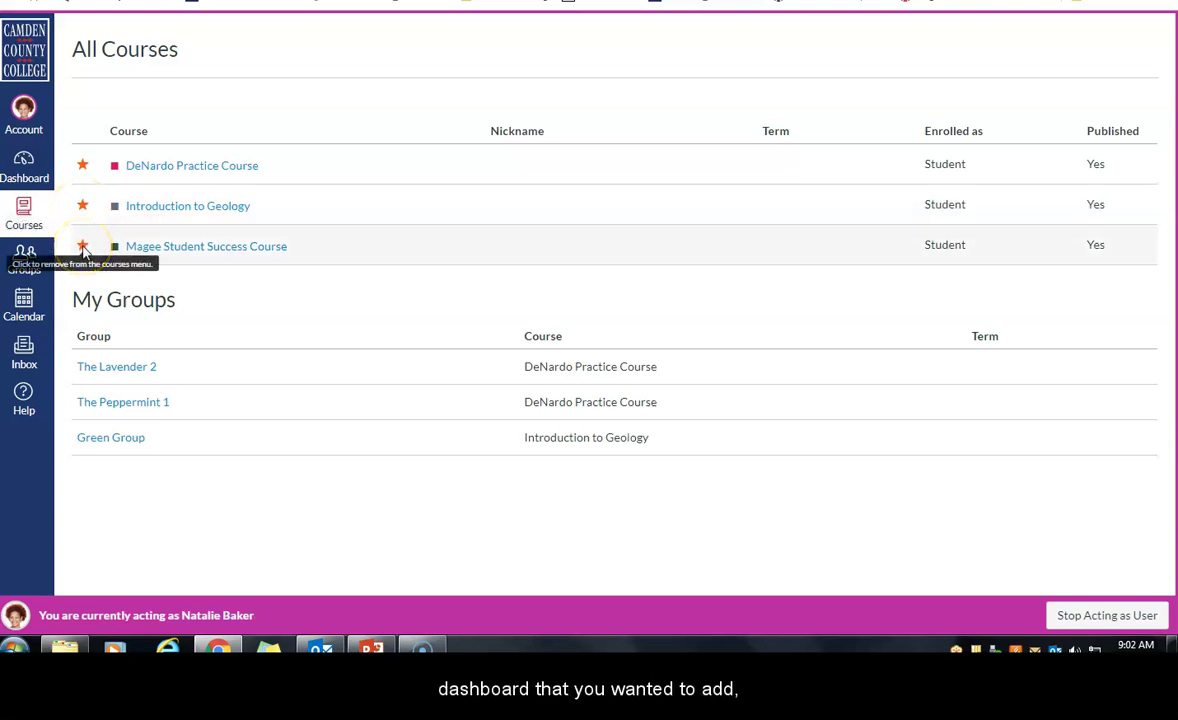
{"action": "left_click", "coordinate": [83, 206]}
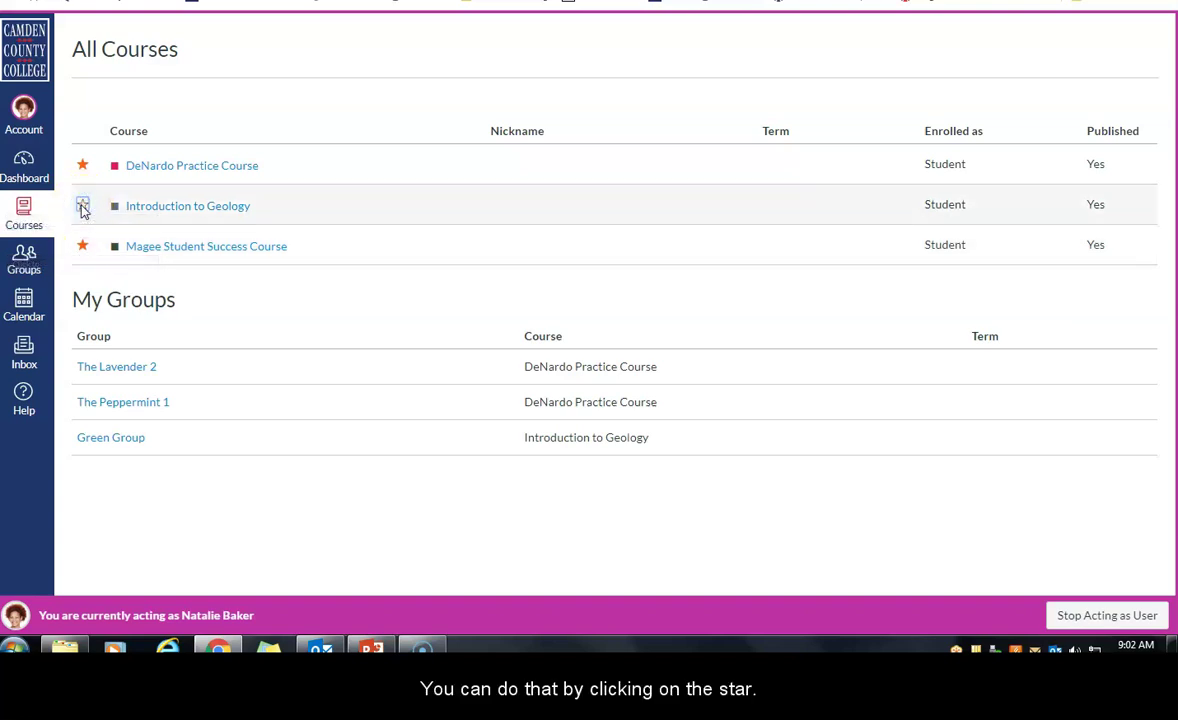
{"action": "left_click", "coordinate": [83, 212]}
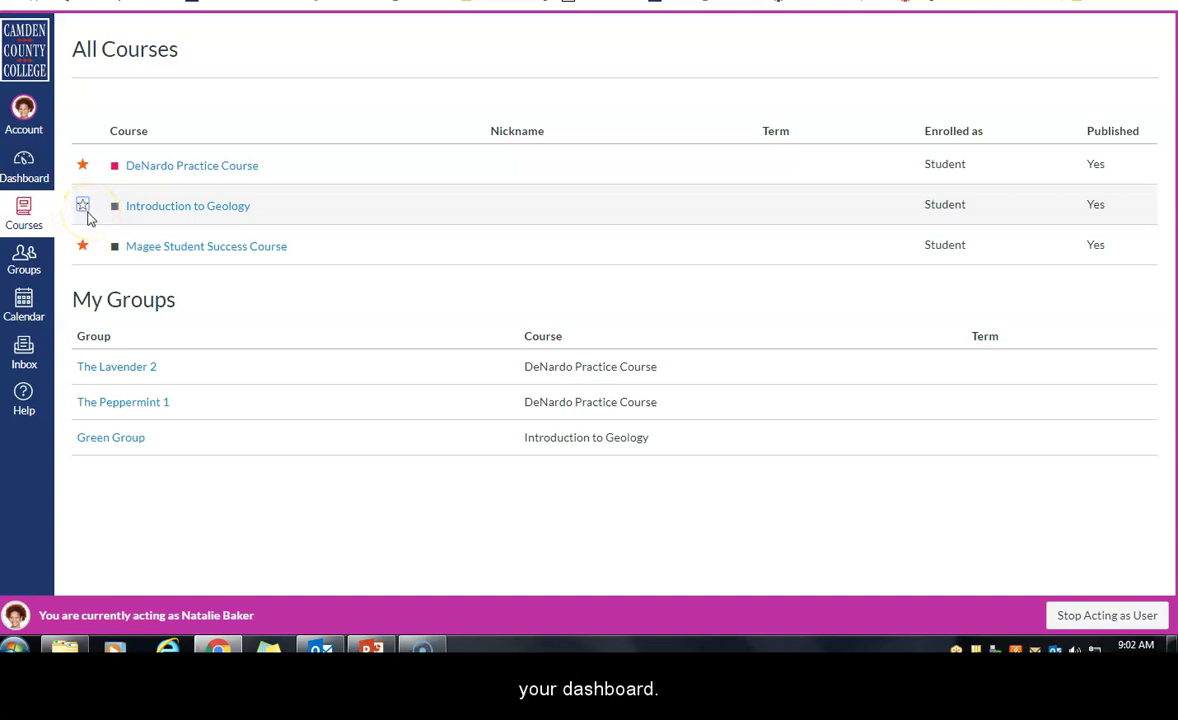
{"action": "left_click", "coordinate": [24, 163]}
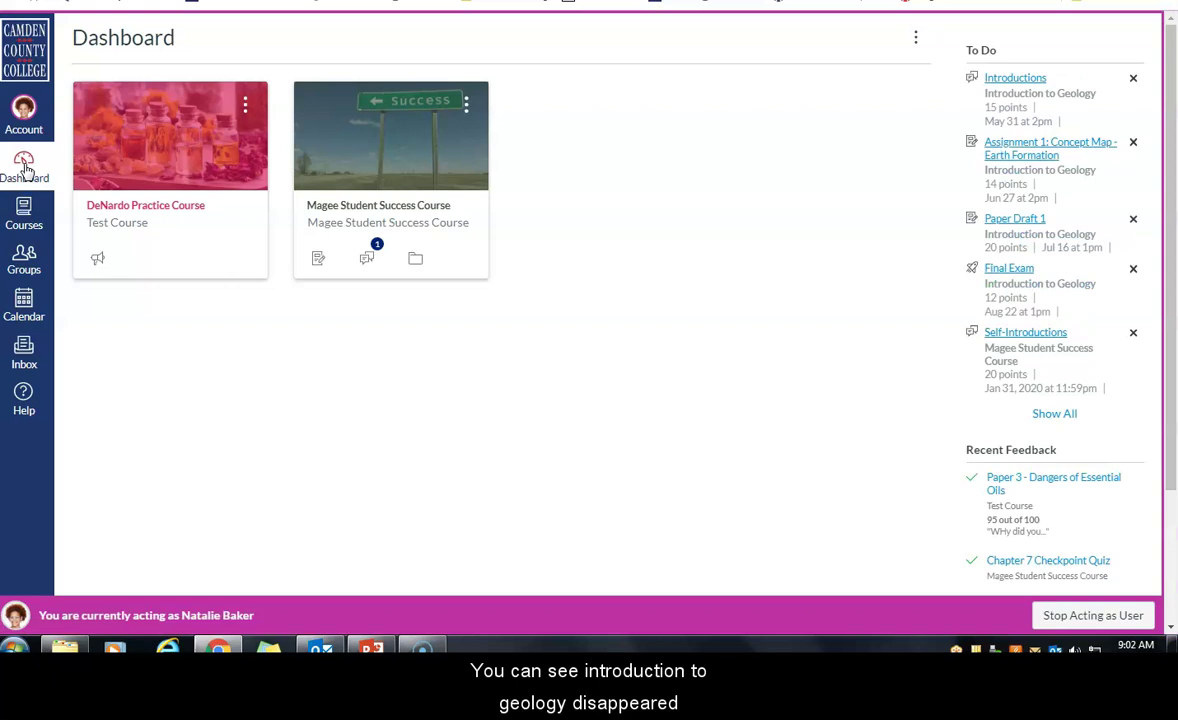
Star Introduction to Geology again in the full course list and return to the dashboard.
{"action": "left_click", "coordinate": [31, 214]}
{"action": "left_click", "coordinate": [98, 160]}
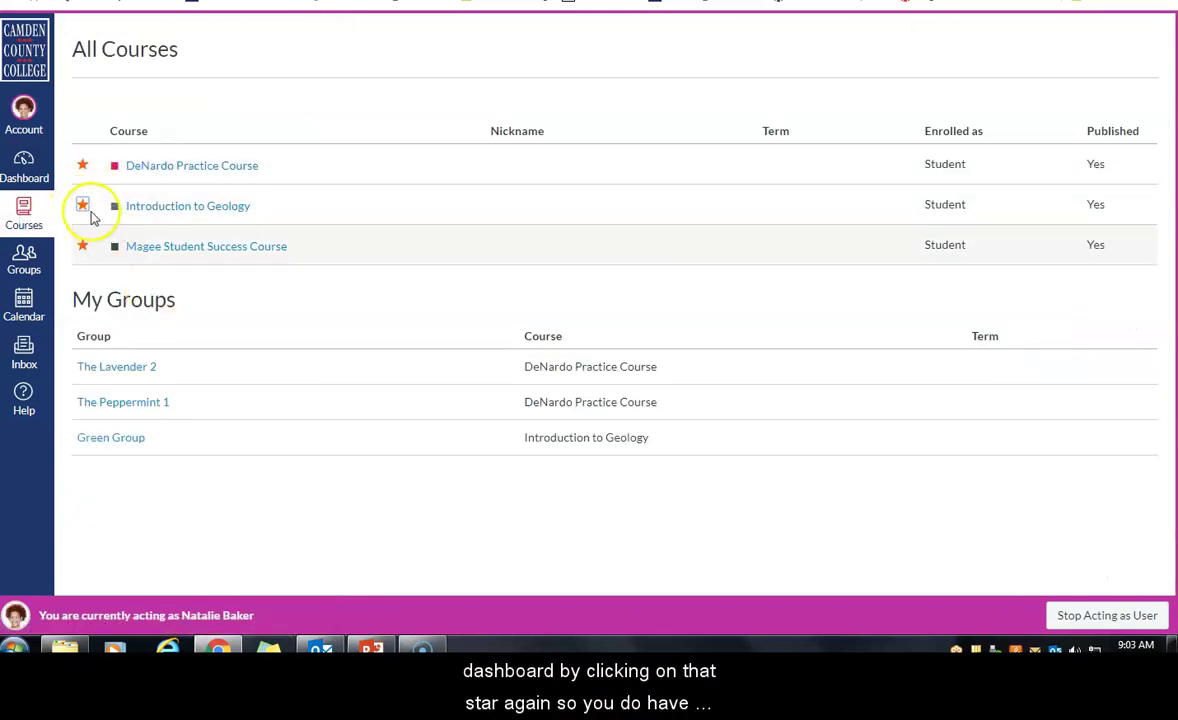
{"action": "left_click", "coordinate": [83, 205]}
{"action": "left_click", "coordinate": [24, 167]}
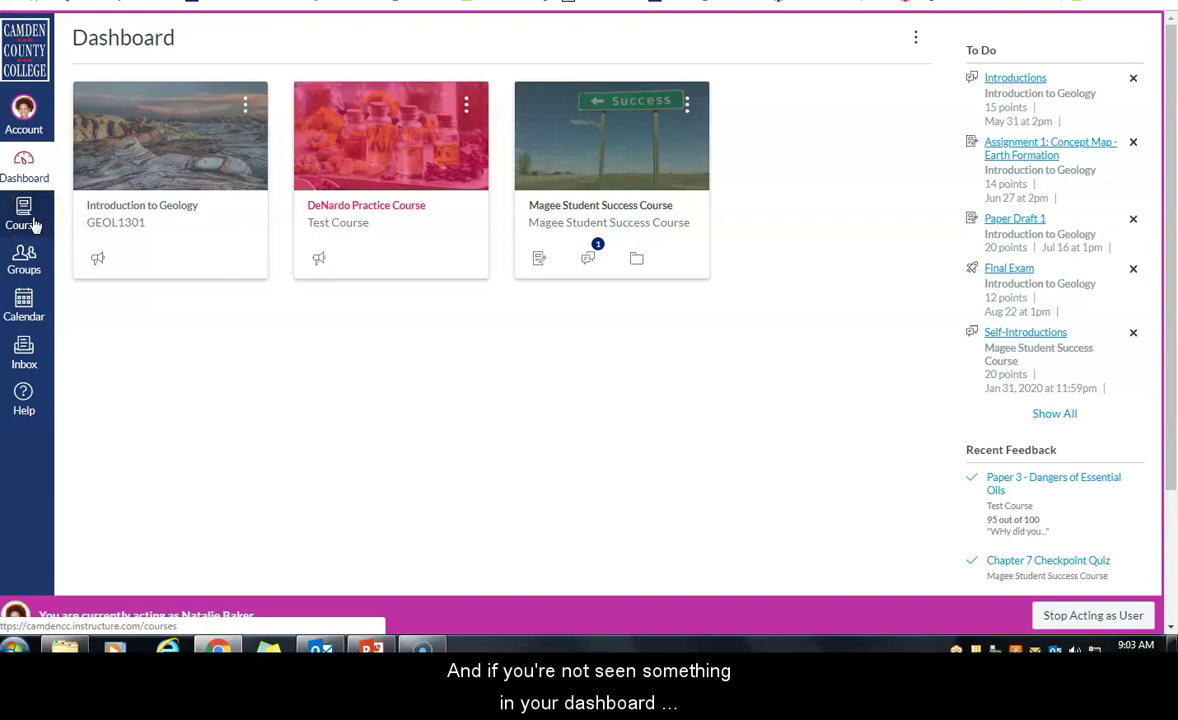
View the list of enrolled courses and the list of groups.
{"action": "left_click", "coordinate": [33, 224]}
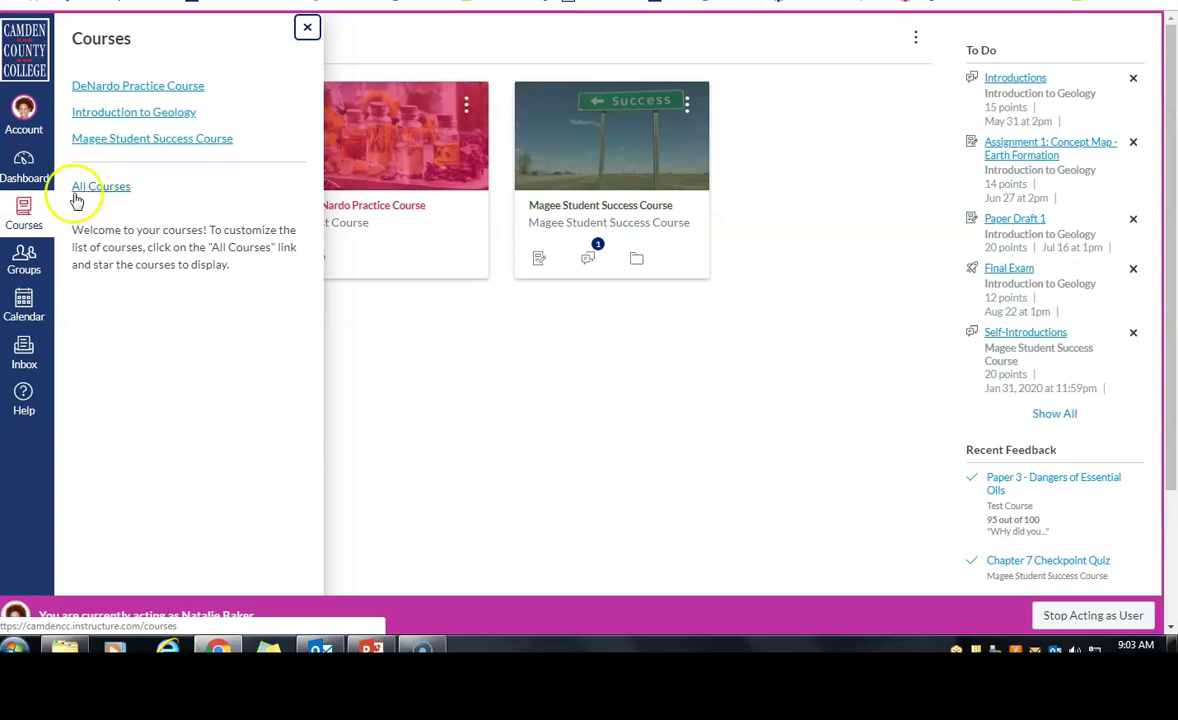
{"action": "left_click", "coordinate": [23, 270]}
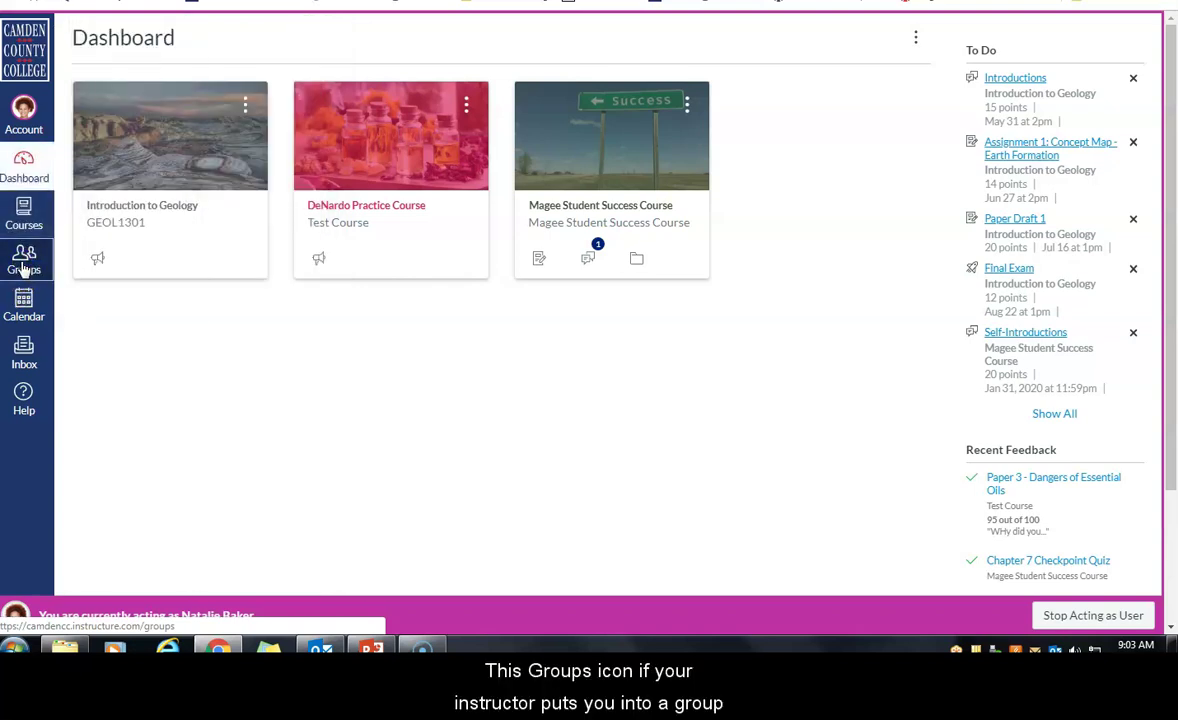
{"action": "left_click", "coordinate": [23, 268]}
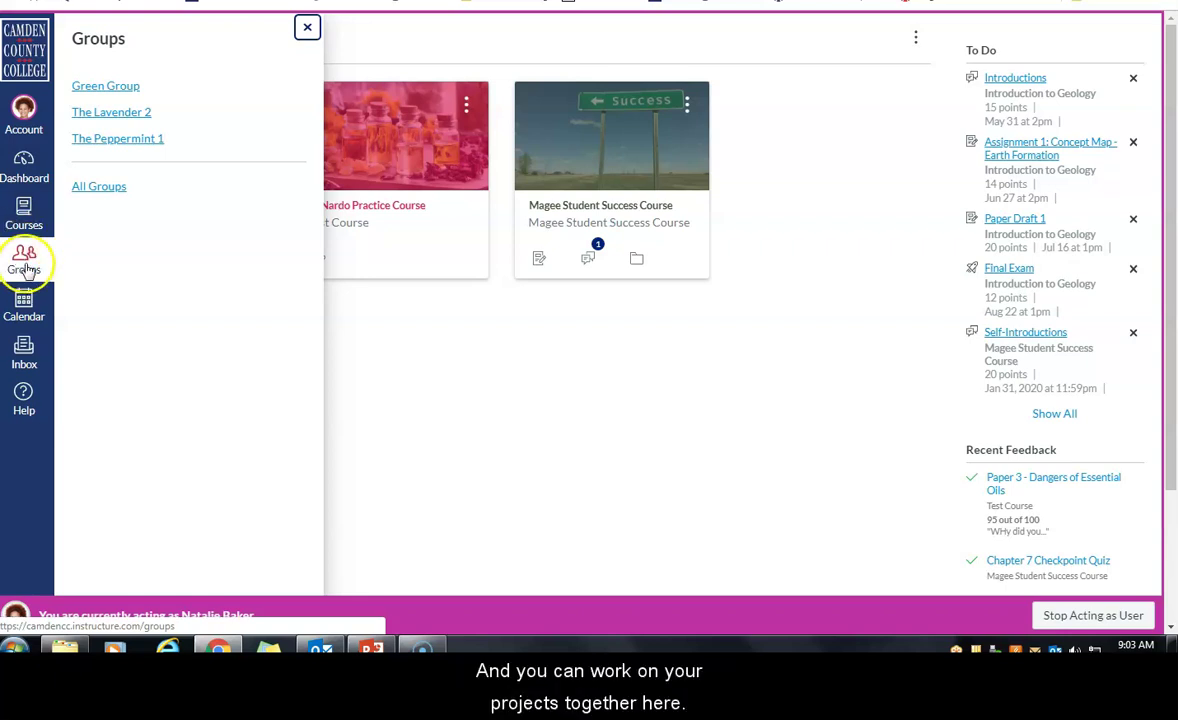
Open the calendar and switch the practice course and Introduction to Geology calendars off and back on.
{"action": "left_click", "coordinate": [24, 316]}
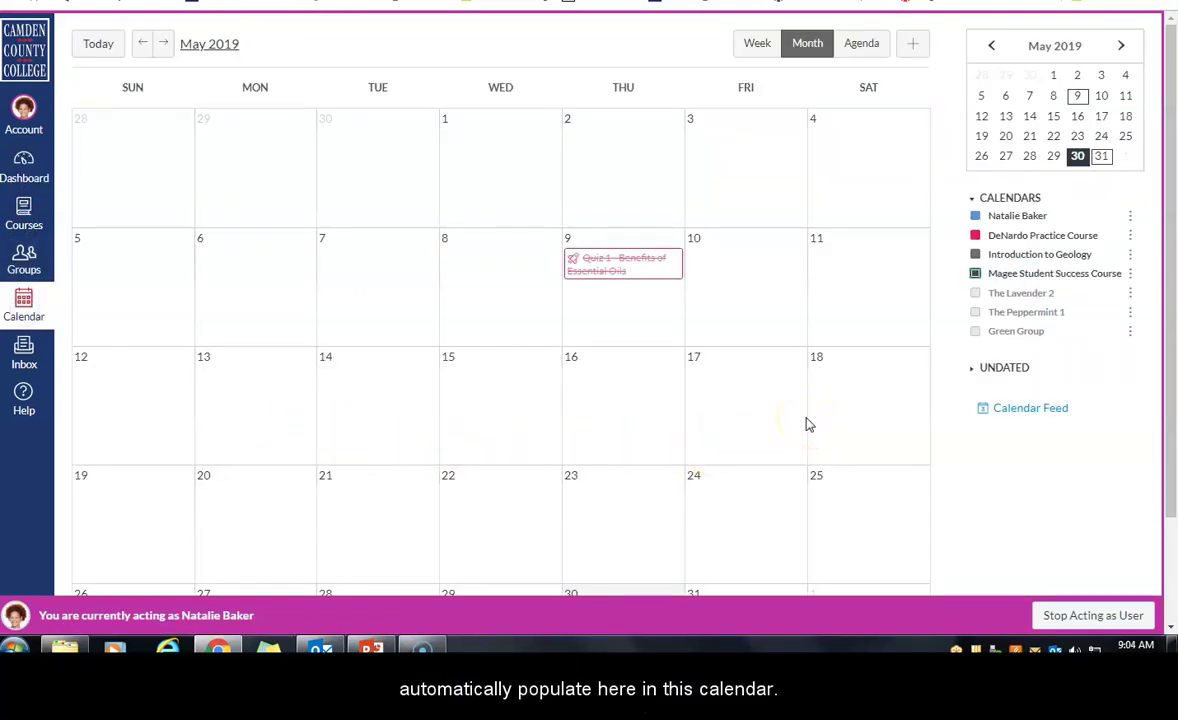
{"action": "left_click", "coordinate": [658, 400]}
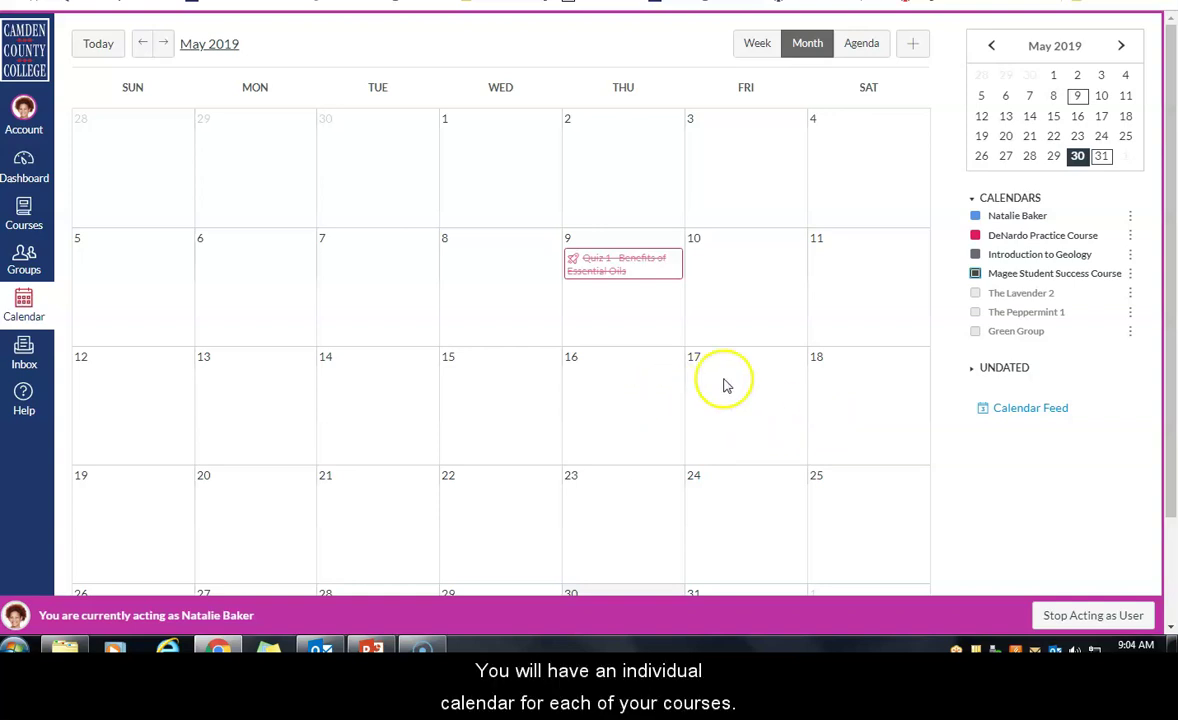
{"action": "left_click", "coordinate": [975, 236]}
{"action": "left_click", "coordinate": [976, 254]}
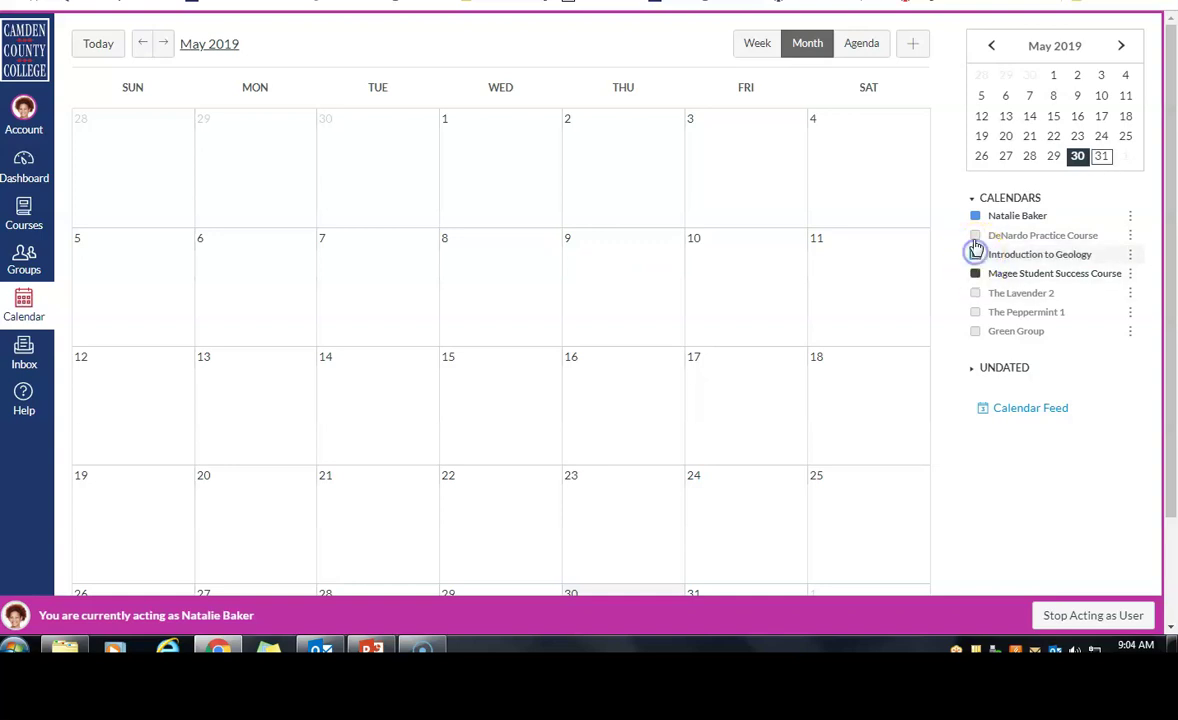
{"action": "left_click", "coordinate": [976, 252]}
{"action": "left_click", "coordinate": [975, 235]}
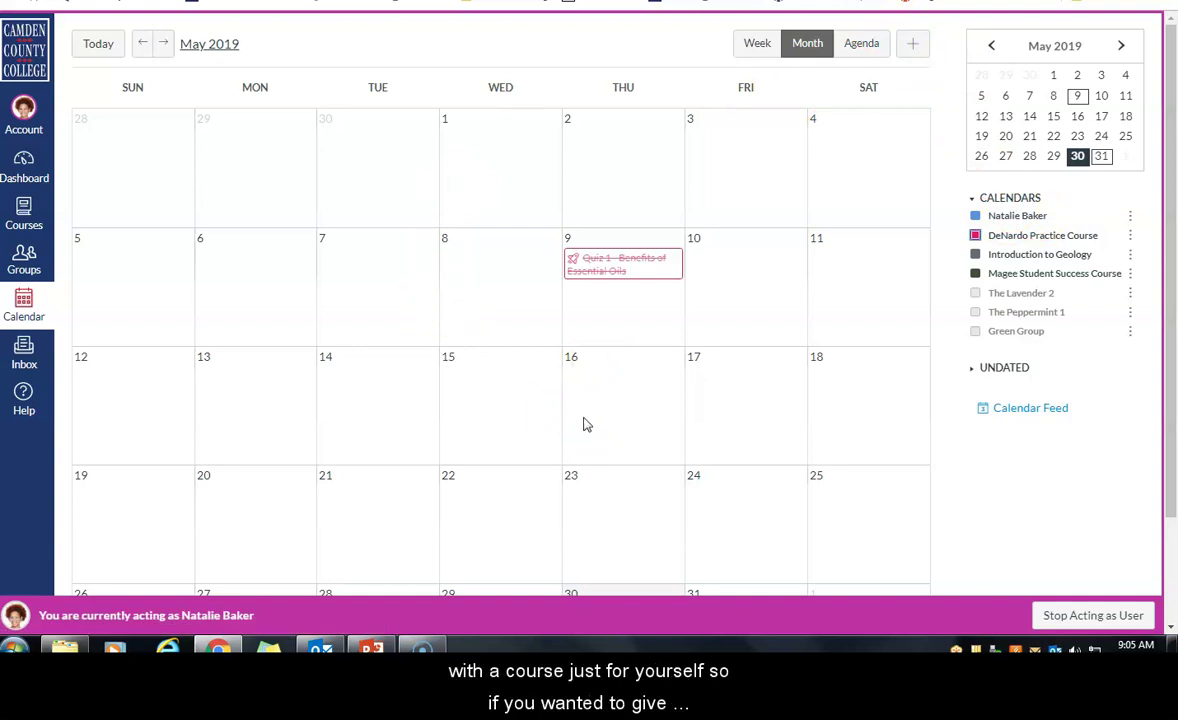
View the new calendar event form and its My To Do version, and close it without saving.
{"action": "left_click", "coordinate": [912, 43]}
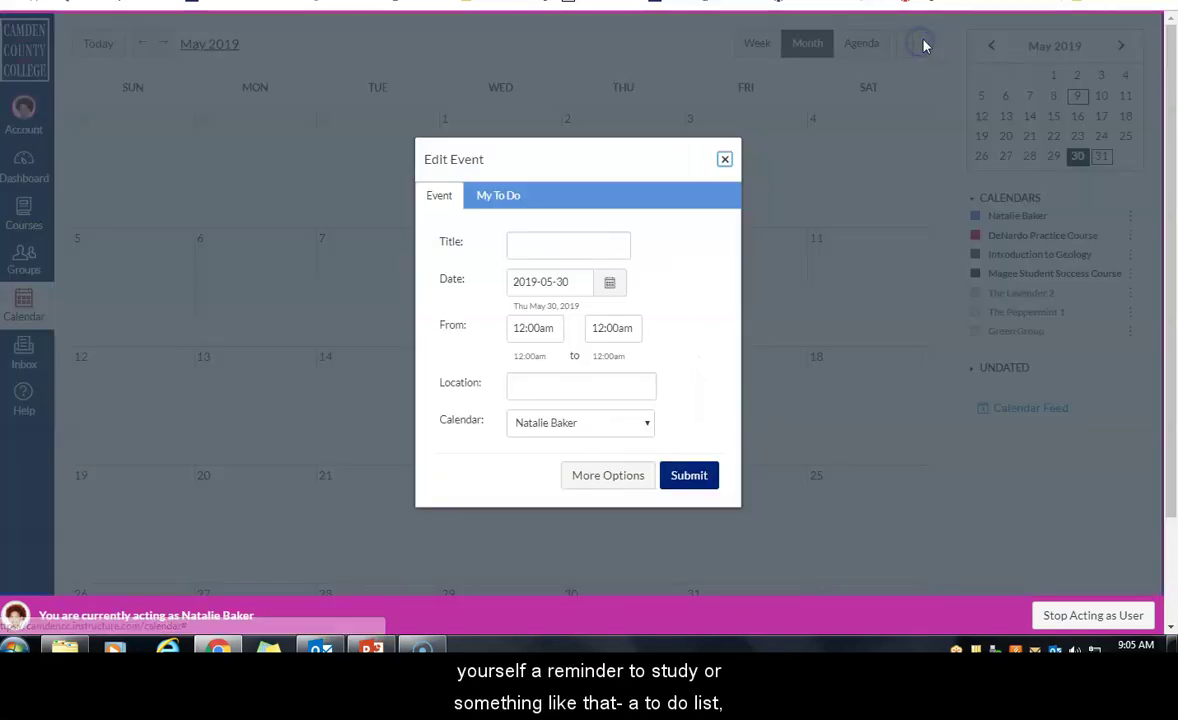
{"action": "left_click", "coordinate": [502, 196]}
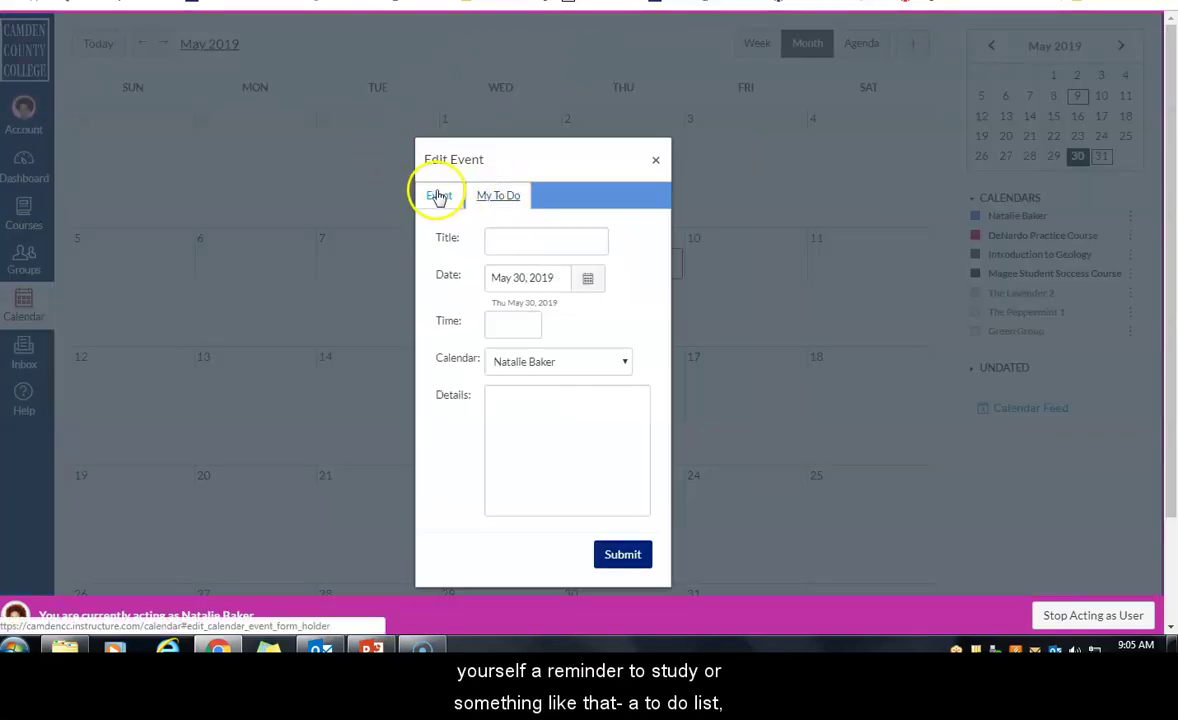
{"action": "left_click", "coordinate": [655, 160]}
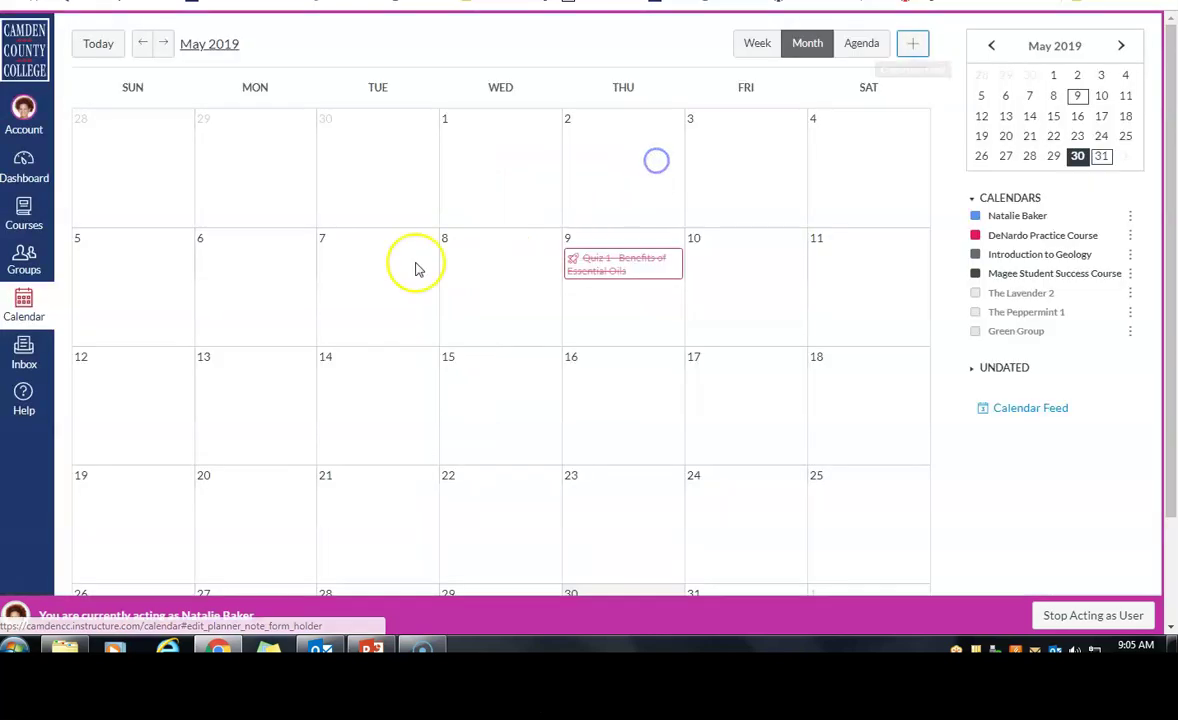
Open the conversations inbox to view messages for all courses.
{"action": "left_click", "coordinate": [22, 352]}
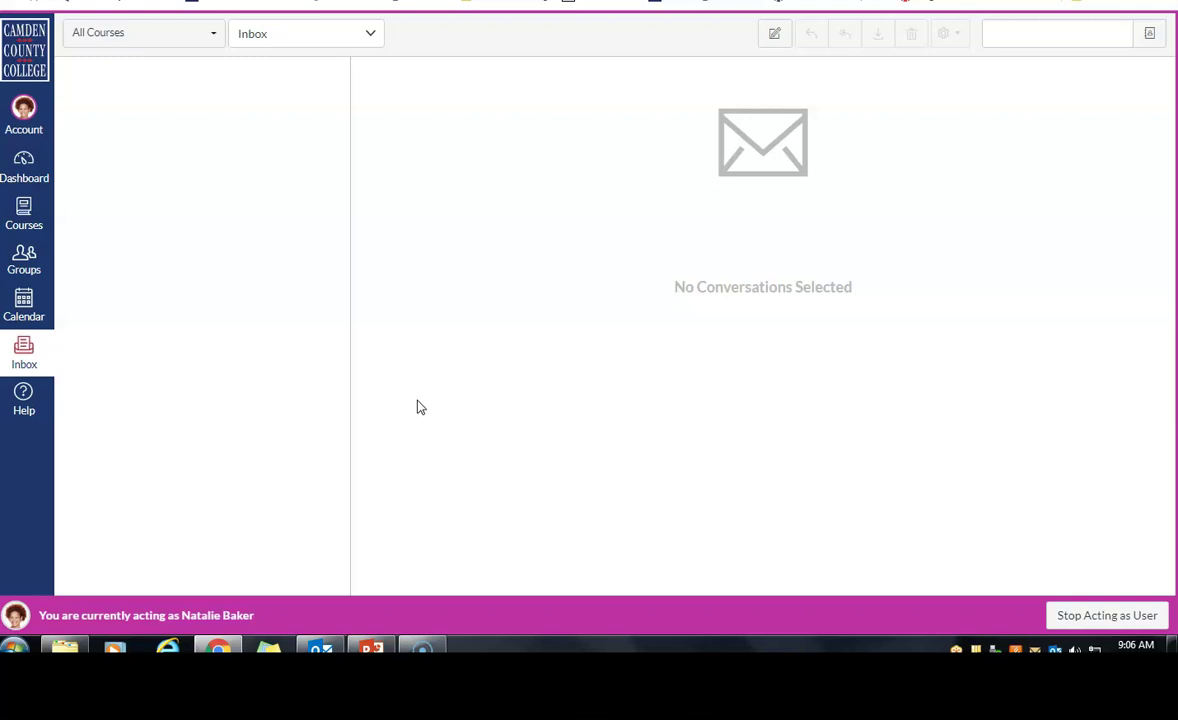
{"action": "left_click", "coordinate": [24, 366]}
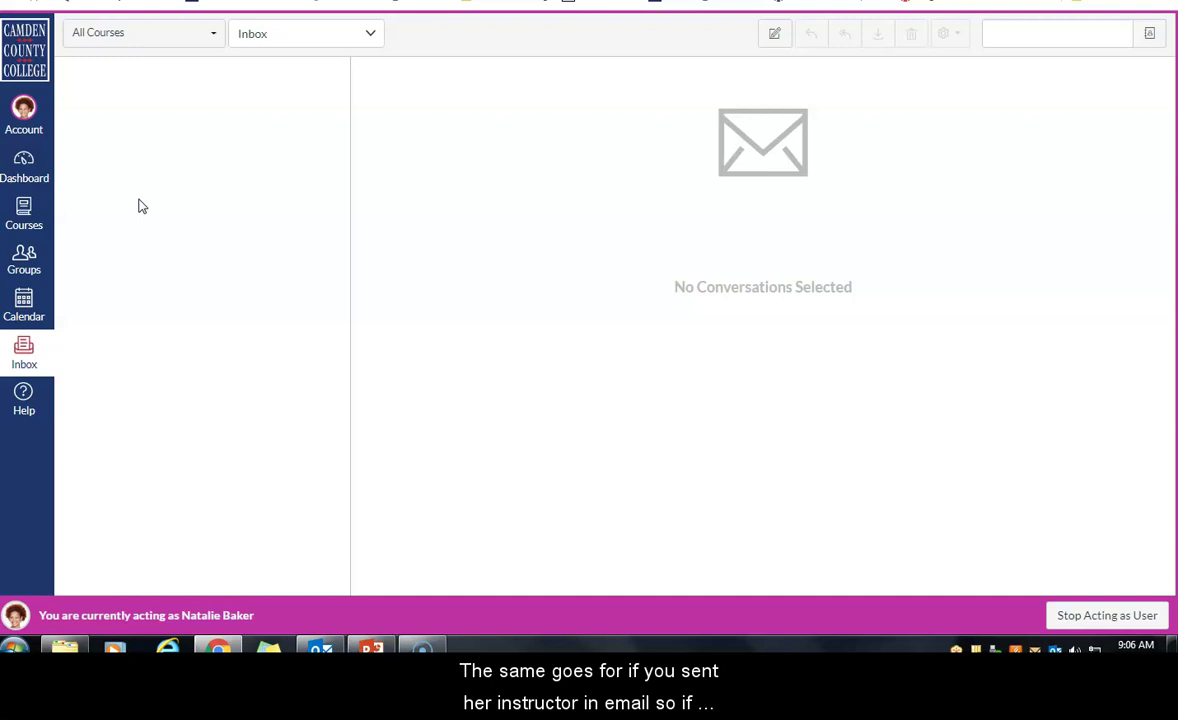
{"action": "left_click", "coordinate": [434, 165]}
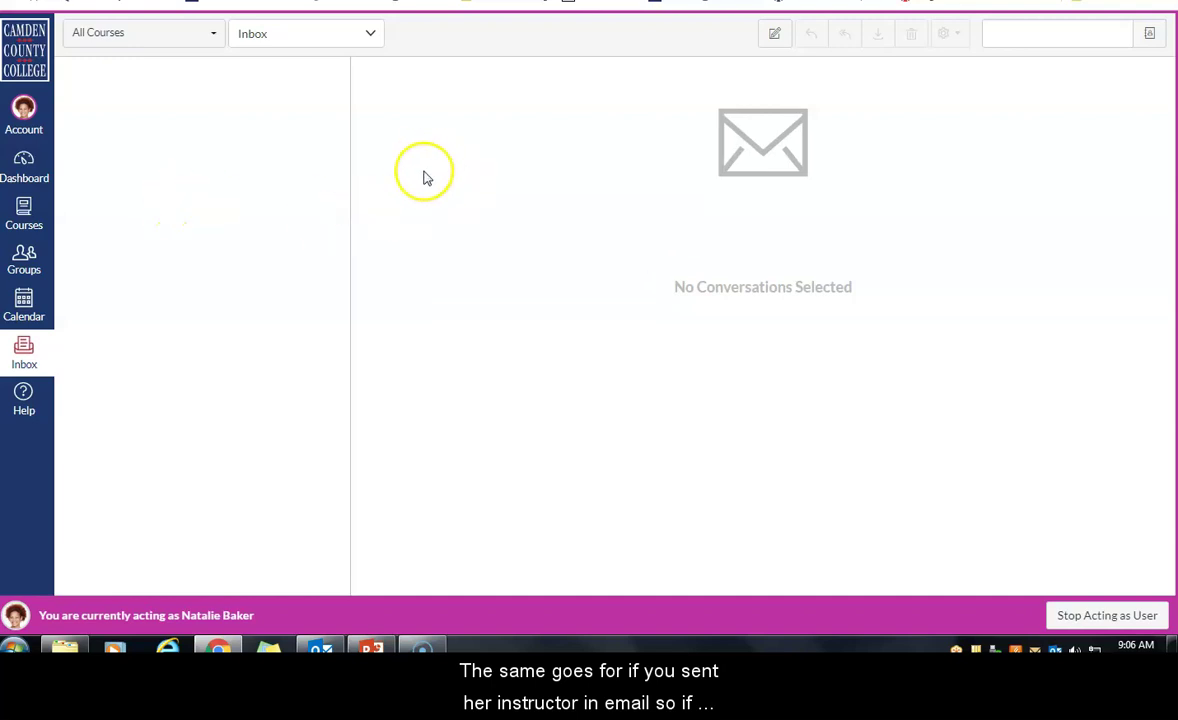
Start a message for the Introduction to Geology course addressed to Example Teacher, go through its subject and body fields, and leave it unsent.
{"action": "left_click", "coordinate": [776, 36]}
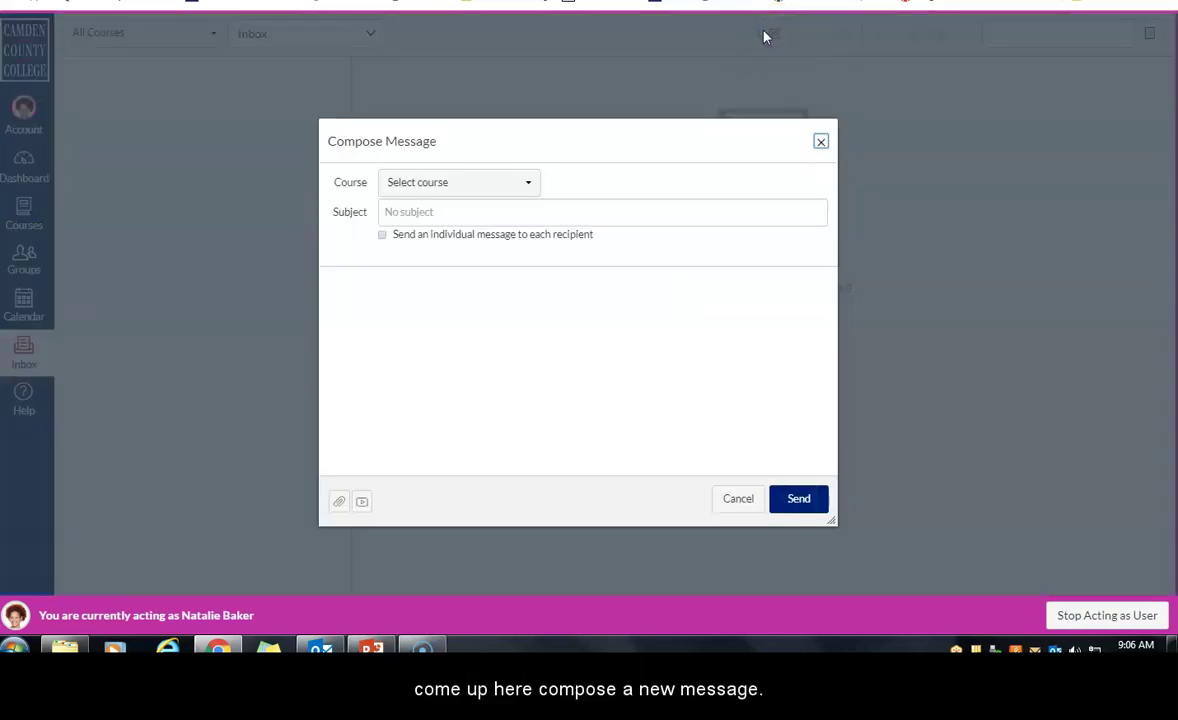
{"action": "left_click", "coordinate": [452, 183]}
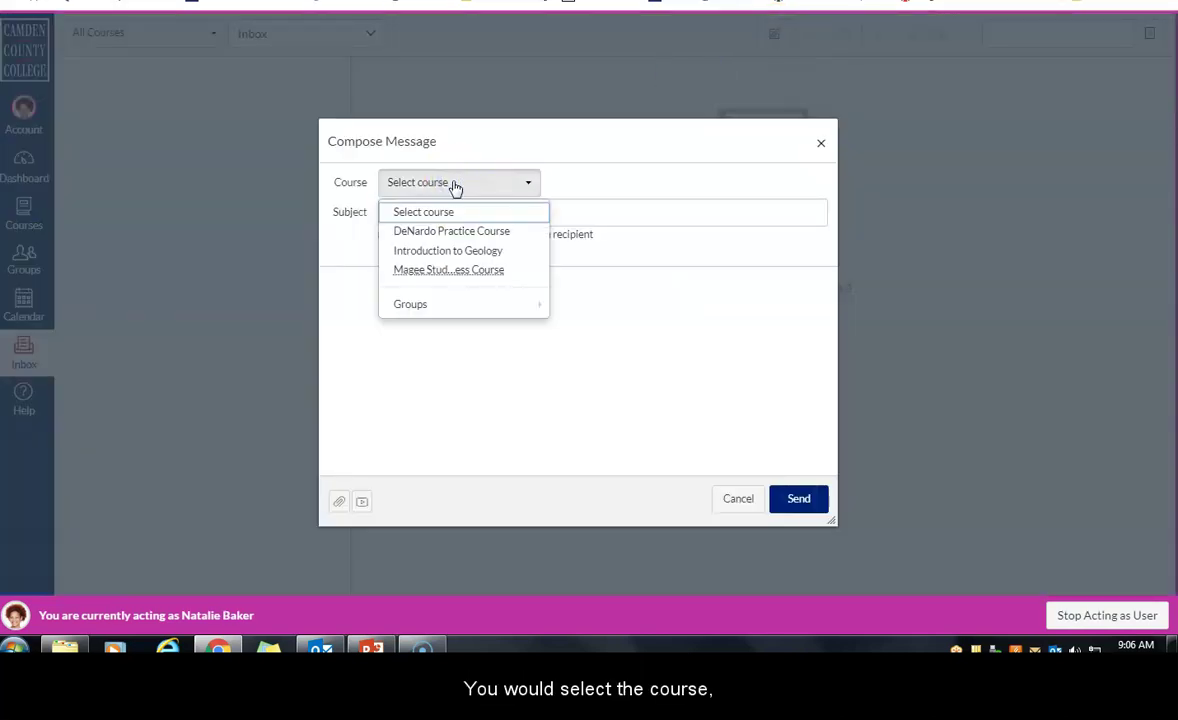
{"action": "left_click", "coordinate": [450, 251]}
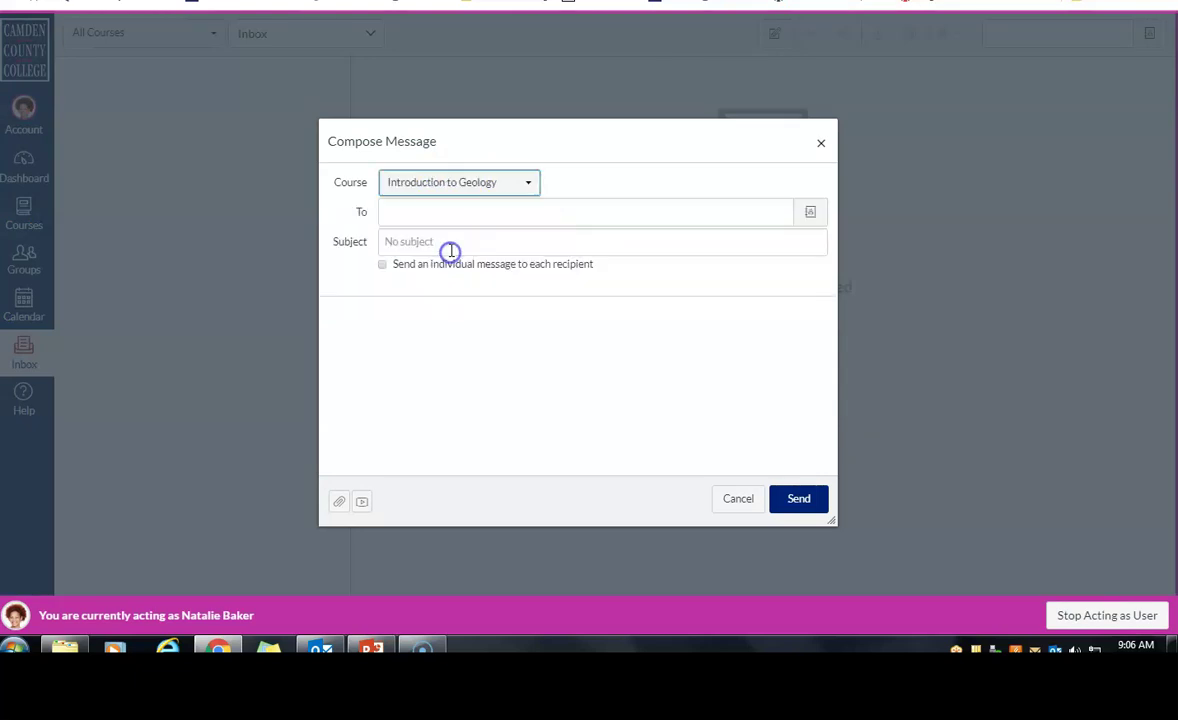
{"action": "left_click", "coordinate": [810, 214]}
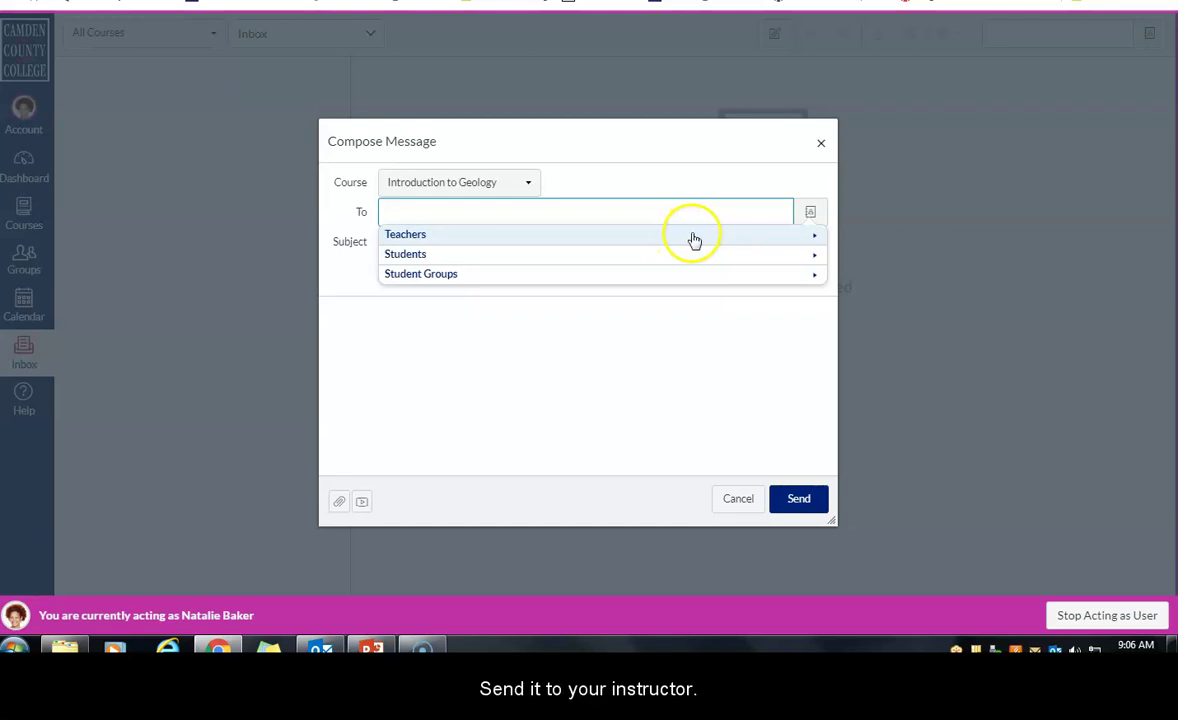
{"action": "left_click", "coordinate": [693, 238]}
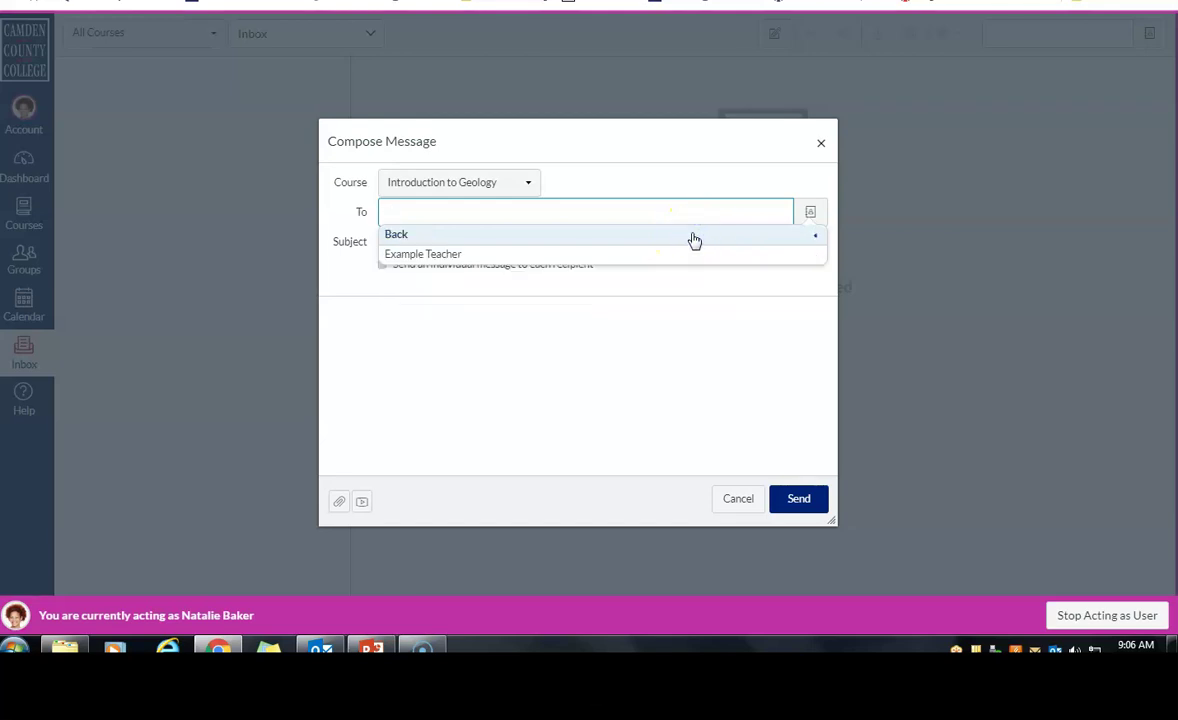
{"action": "left_click", "coordinate": [585, 258]}
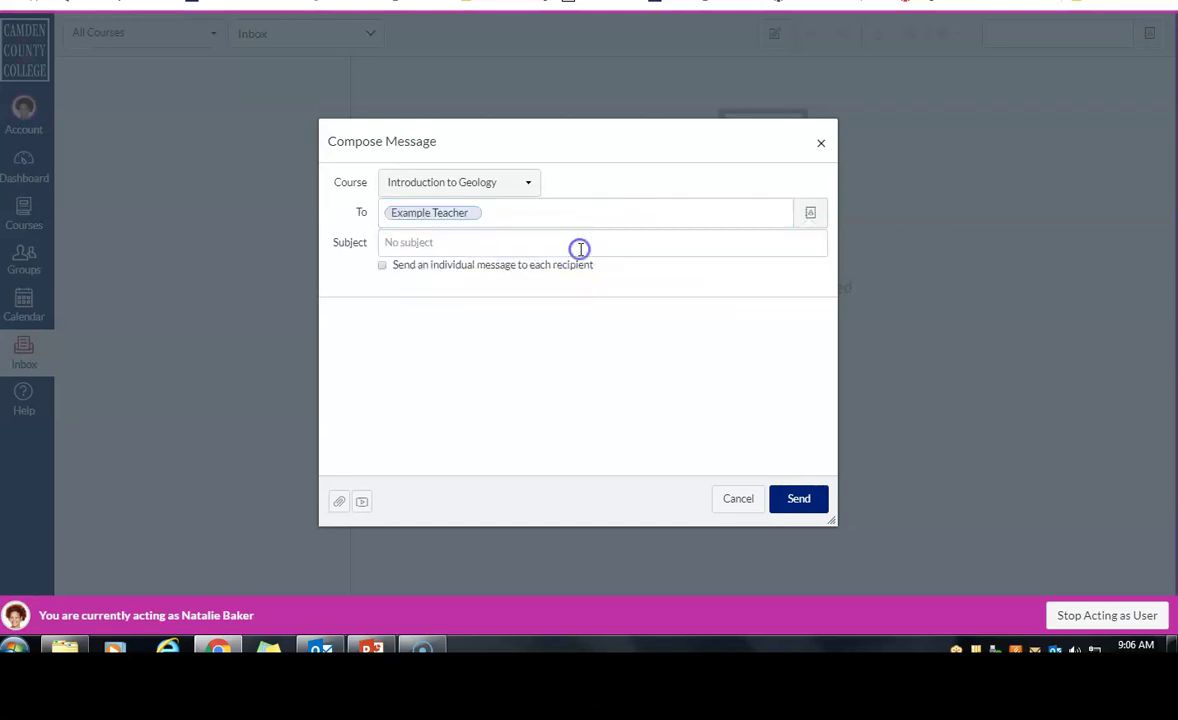
{"action": "left_click", "coordinate": [418, 246]}
{"action": "left_click", "coordinate": [440, 344]}
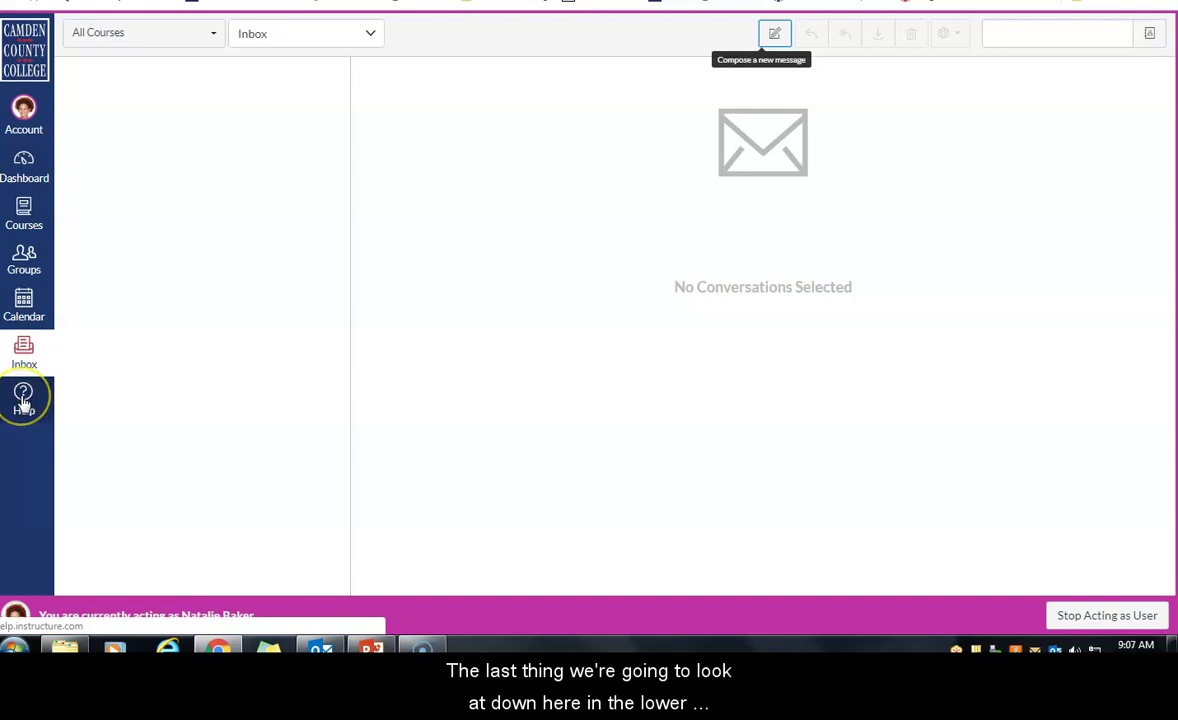
View the available Canvas help options for students.
{"action": "left_click", "coordinate": [23, 401]}
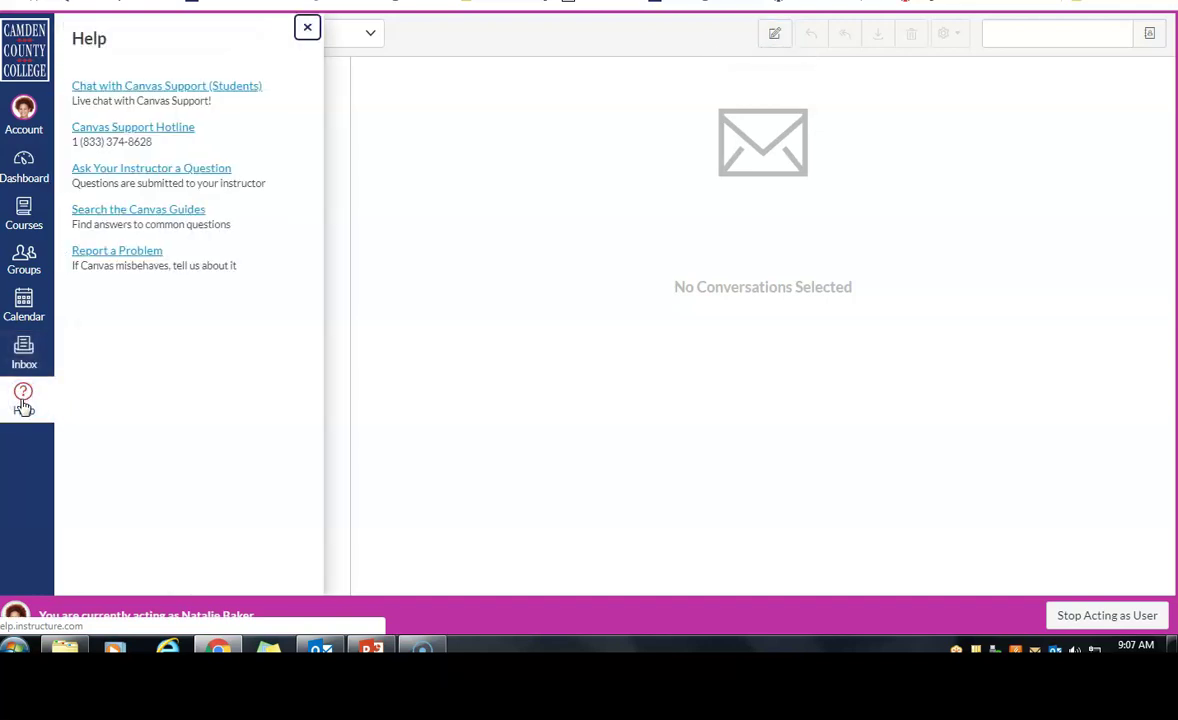
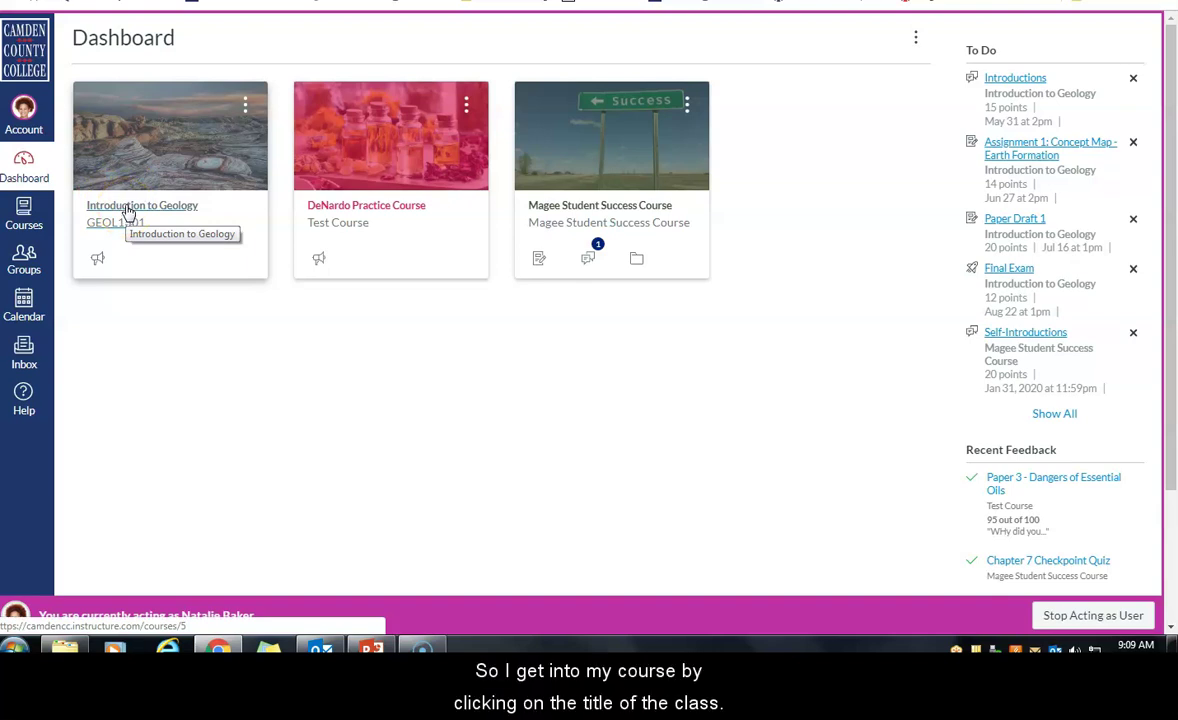
Open the Introduction to Geology course from the dashboard and look over the announcements and modules on its home page.
{"action": "left_click", "coordinate": [128, 208]}
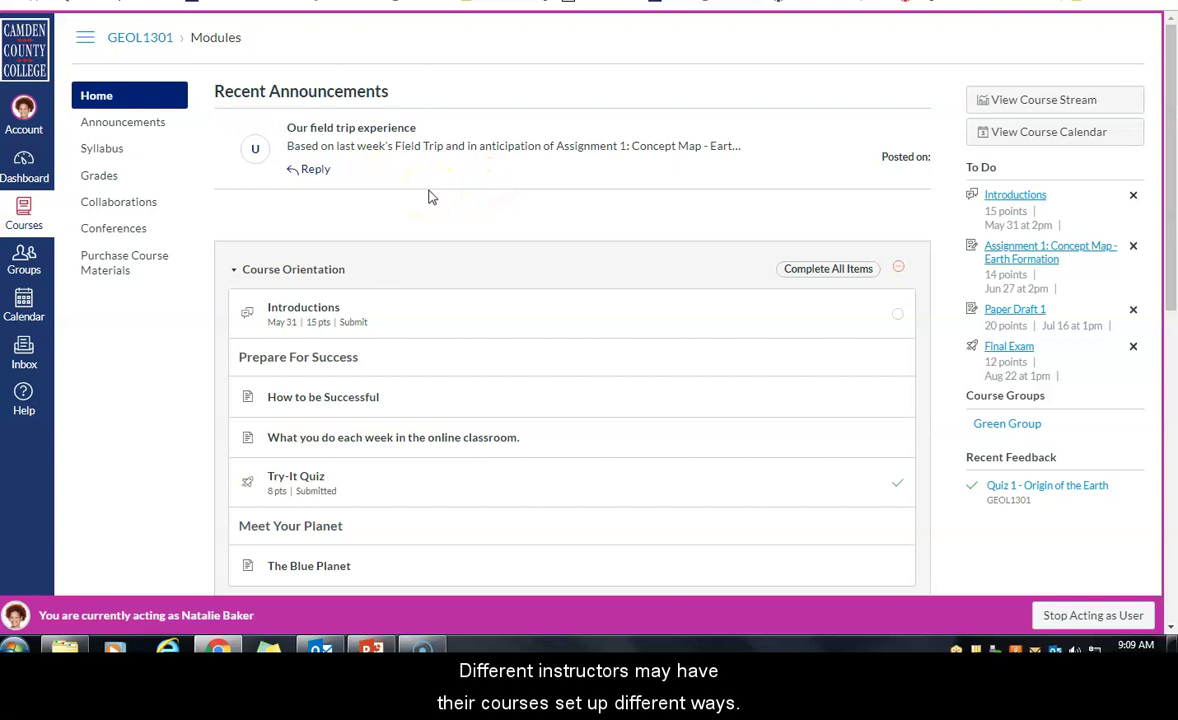
{"action": "left_click", "coordinate": [306, 169]}
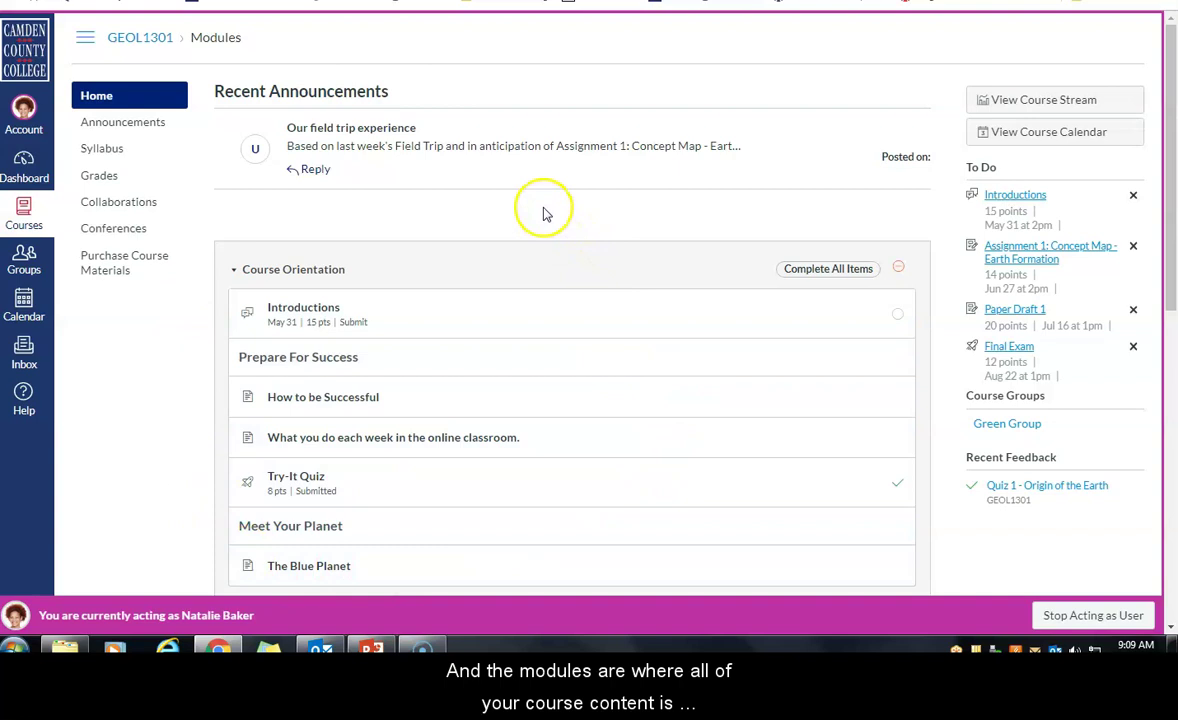
{"action": "scroll", "coordinate": [543, 213], "scroll_direction": "down", "scroll_amount": 5}
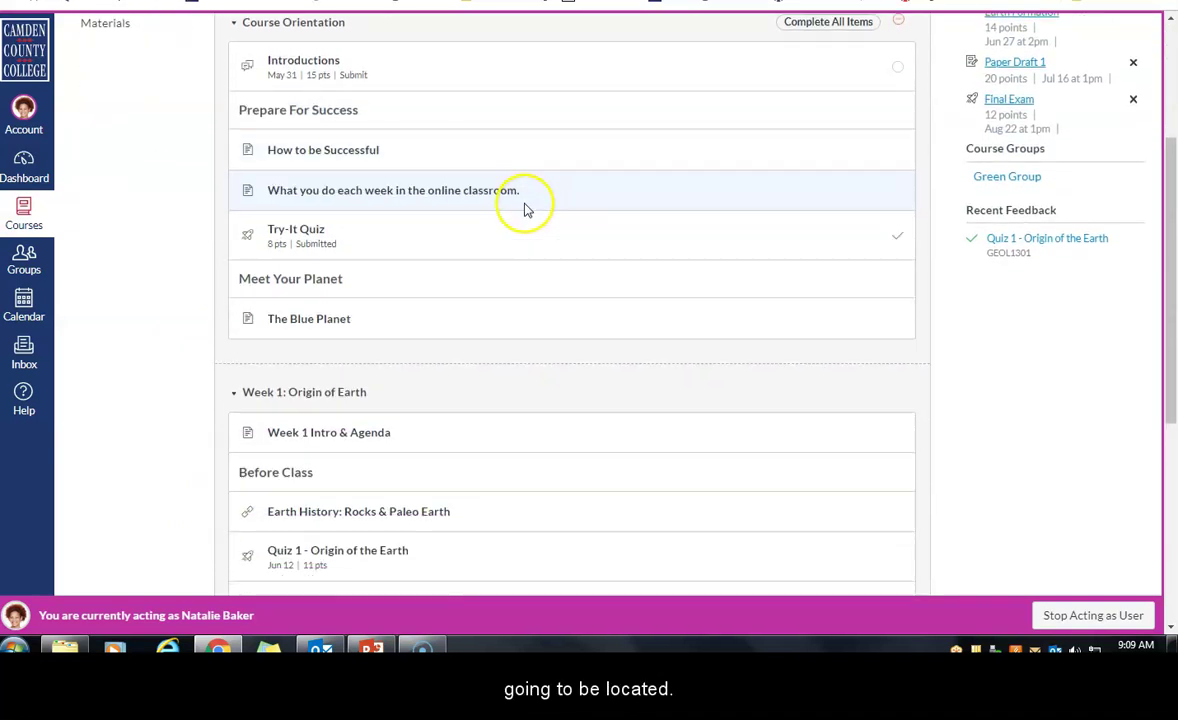
{"action": "scroll", "coordinate": [520, 210], "scroll_direction": "up", "scroll_amount": 5}
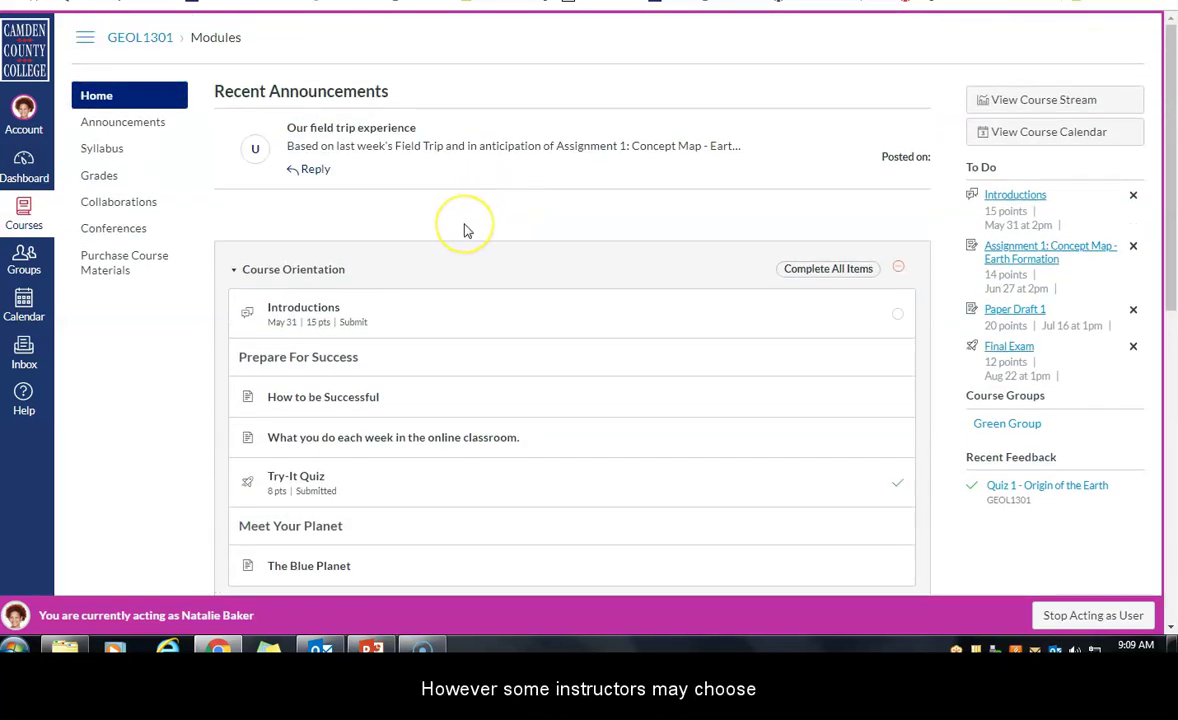
Return to the dashboard, open the Student Success Course and view its modules.
{"action": "left_click", "coordinate": [45, 166]}
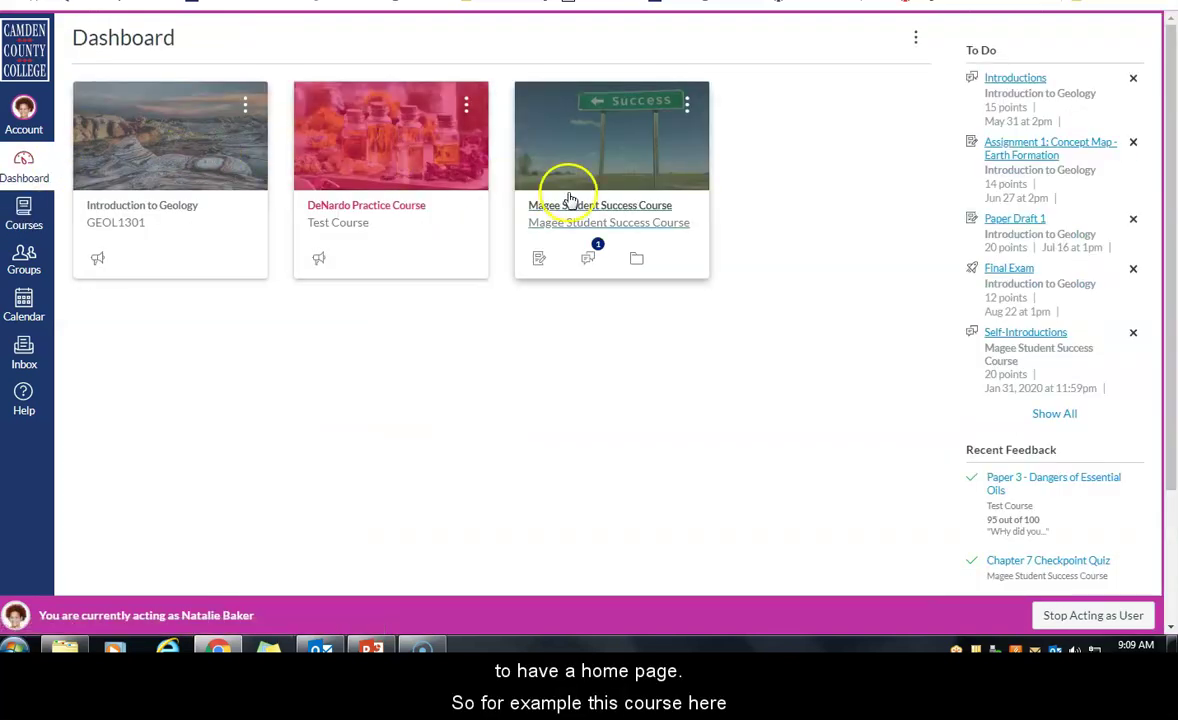
{"action": "left_click", "coordinate": [570, 210]}
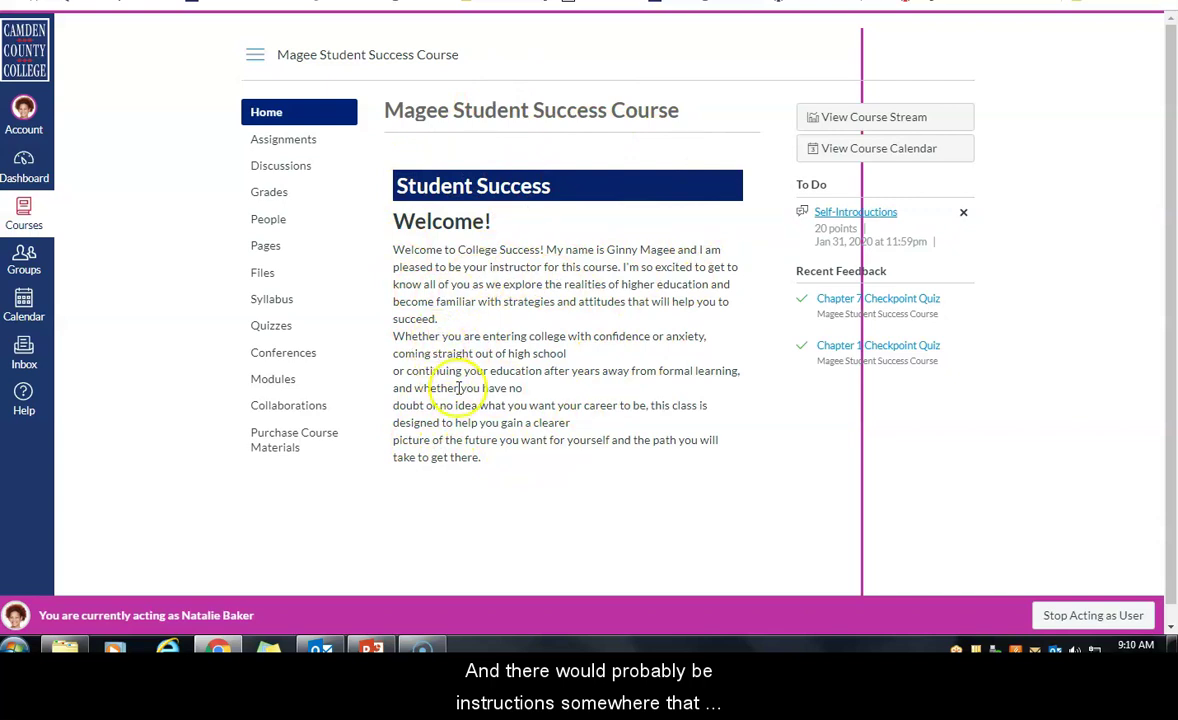
{"action": "left_click", "coordinate": [273, 383]}
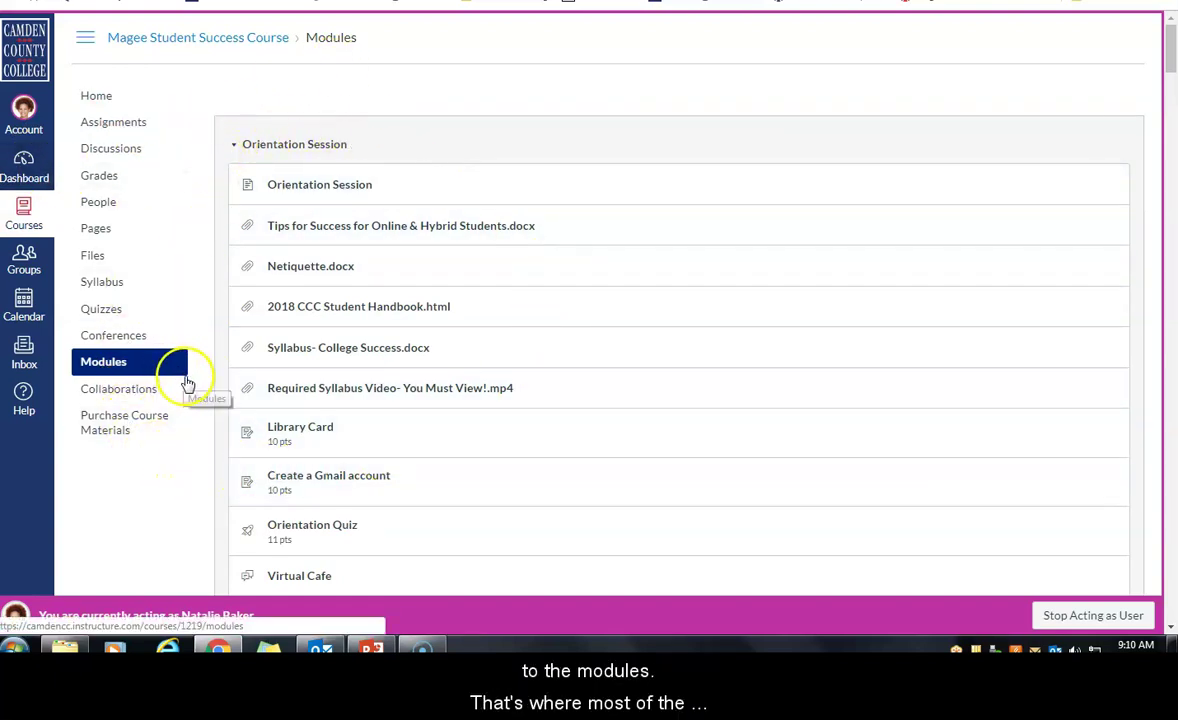
Go back through the dashboard to the Introduction to Geology home page and examine the Course Orientation module.
{"action": "left_click", "coordinate": [33, 162]}
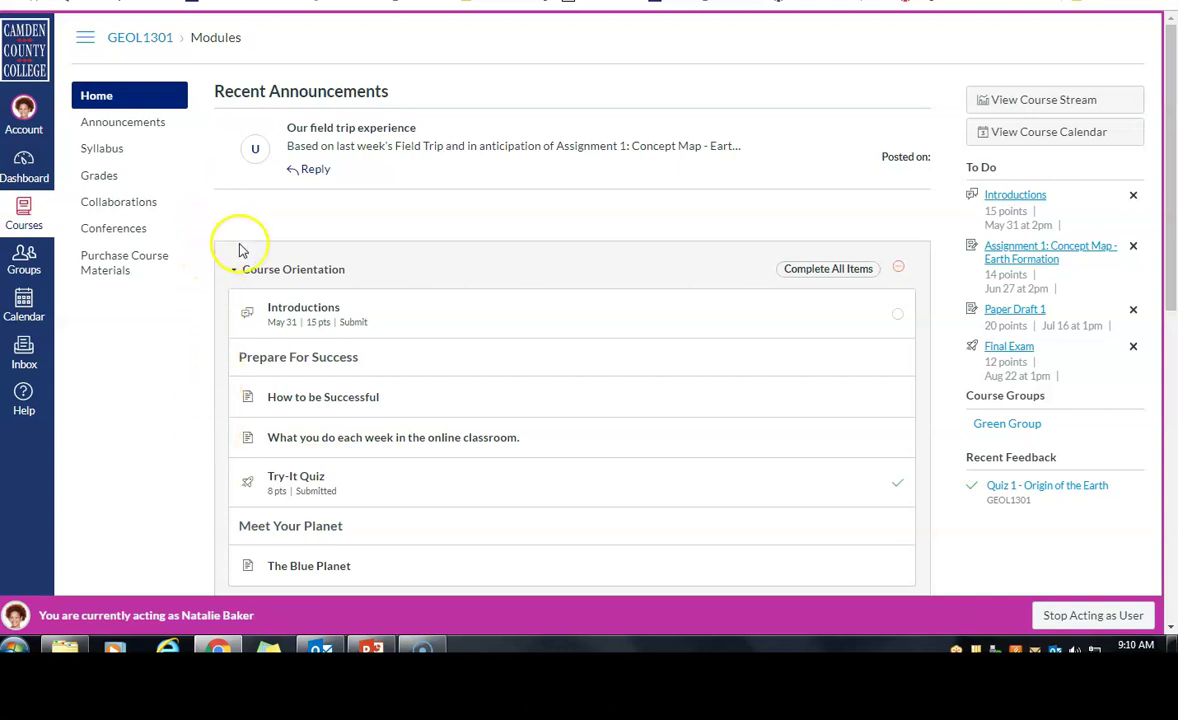
{"action": "scroll", "coordinate": [405, 204], "scroll_direction": "down", "scroll_amount": 1}
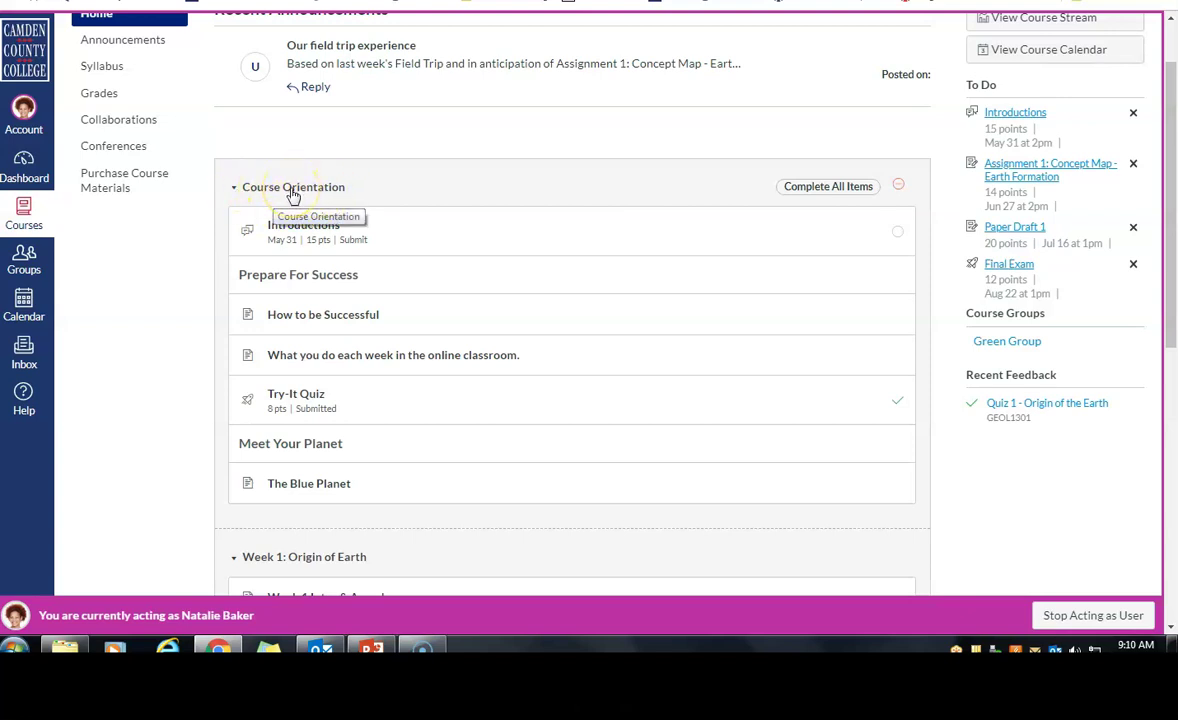
{"action": "scroll", "coordinate": [413, 179], "scroll_direction": "down", "scroll_amount": 1}
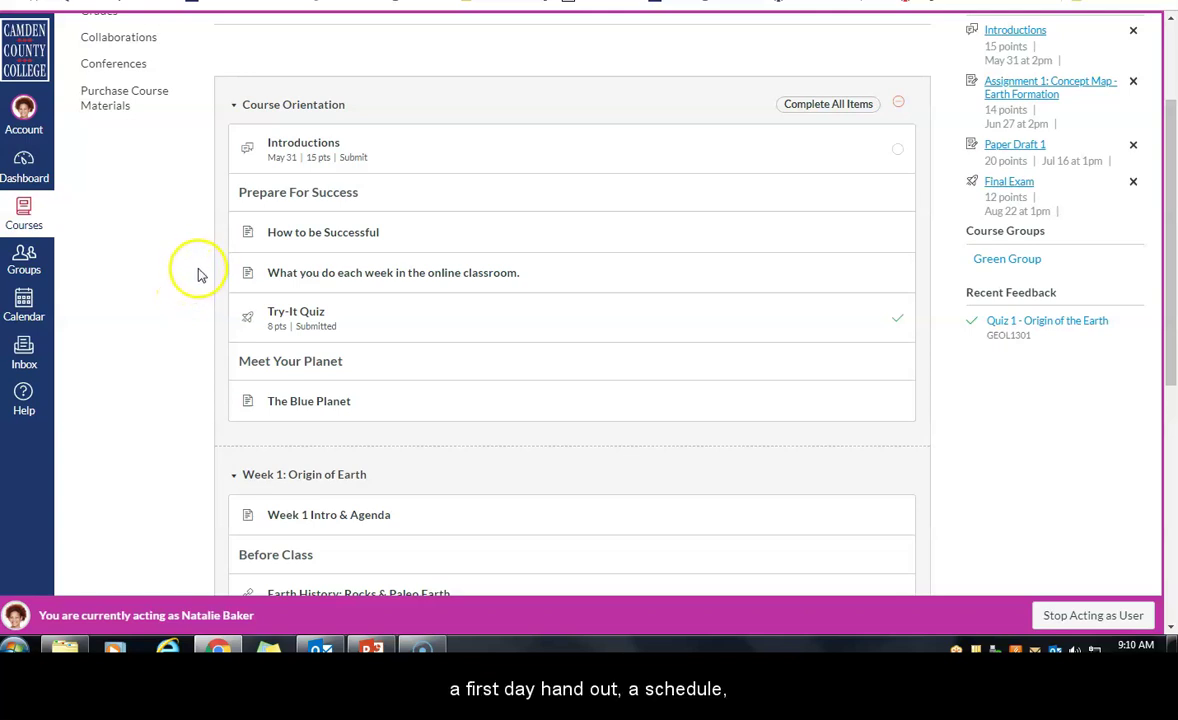
{"action": "scroll", "coordinate": [218, 199], "scroll_direction": "up", "scroll_amount": 1}
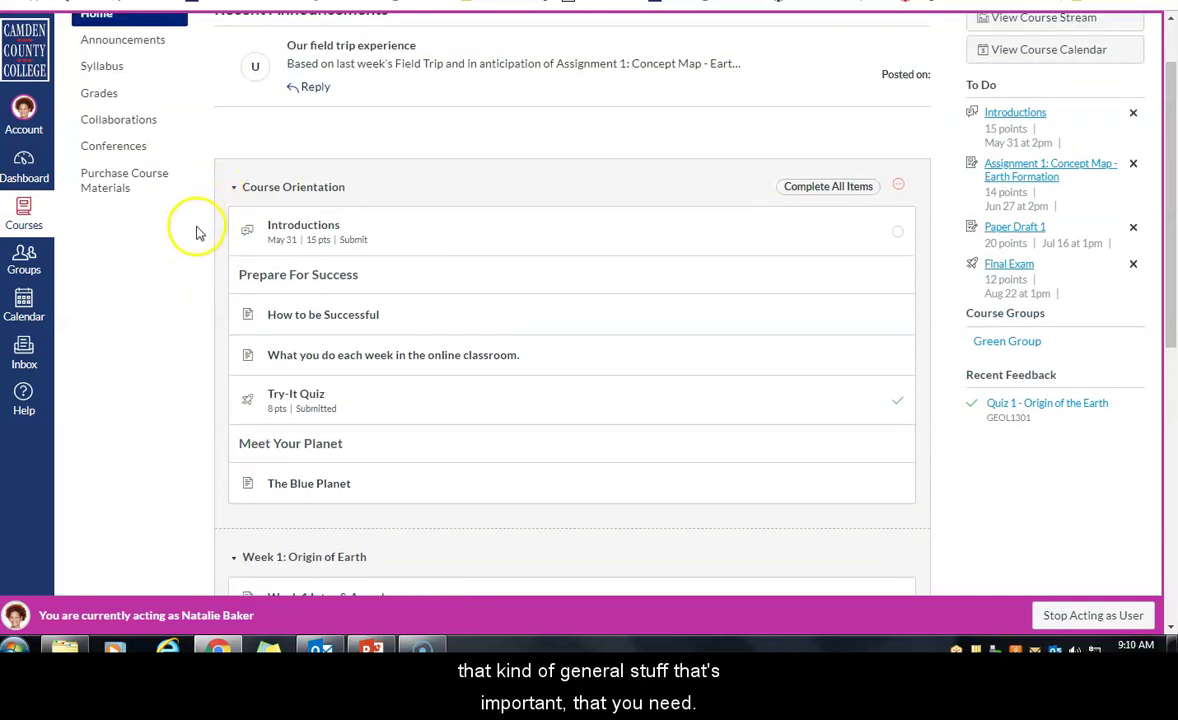
{"action": "scroll", "coordinate": [408, 231], "scroll_direction": "up", "scroll_amount": 1}
{"action": "scroll", "coordinate": [370, 222], "scroll_direction": "down", "scroll_amount": 1}
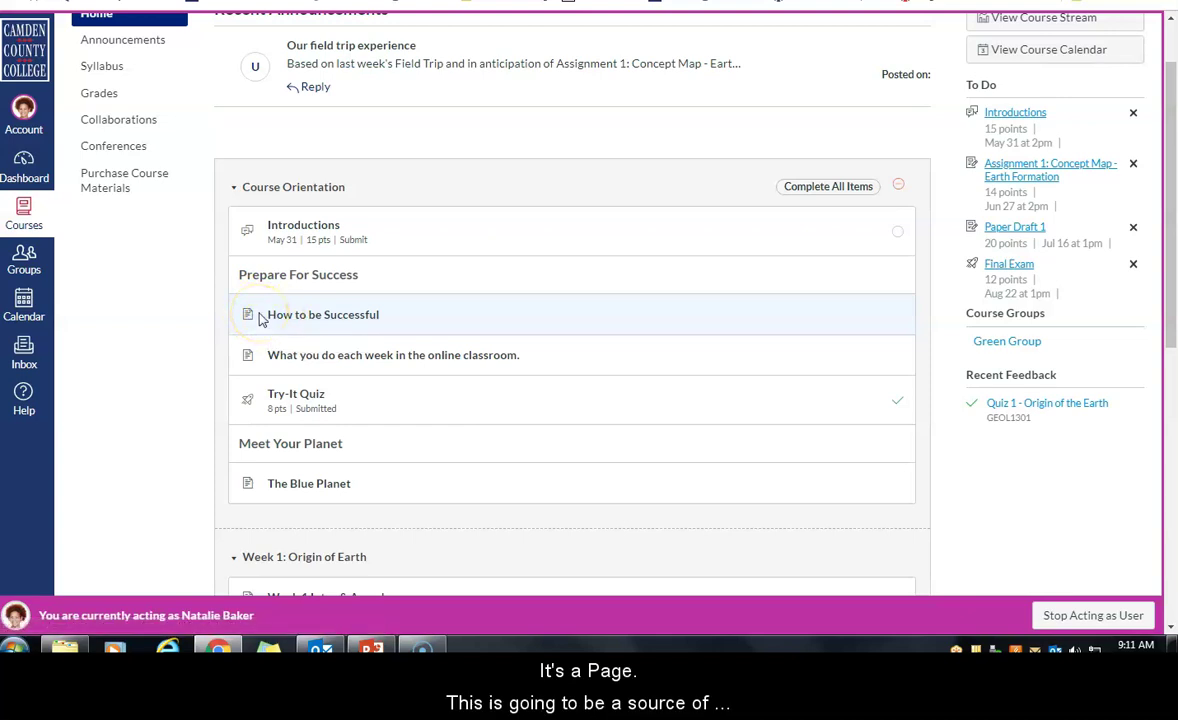
Open the How to be Successful page in the Course Orientation module and read through to its end.
{"action": "left_click", "coordinate": [313, 316]}
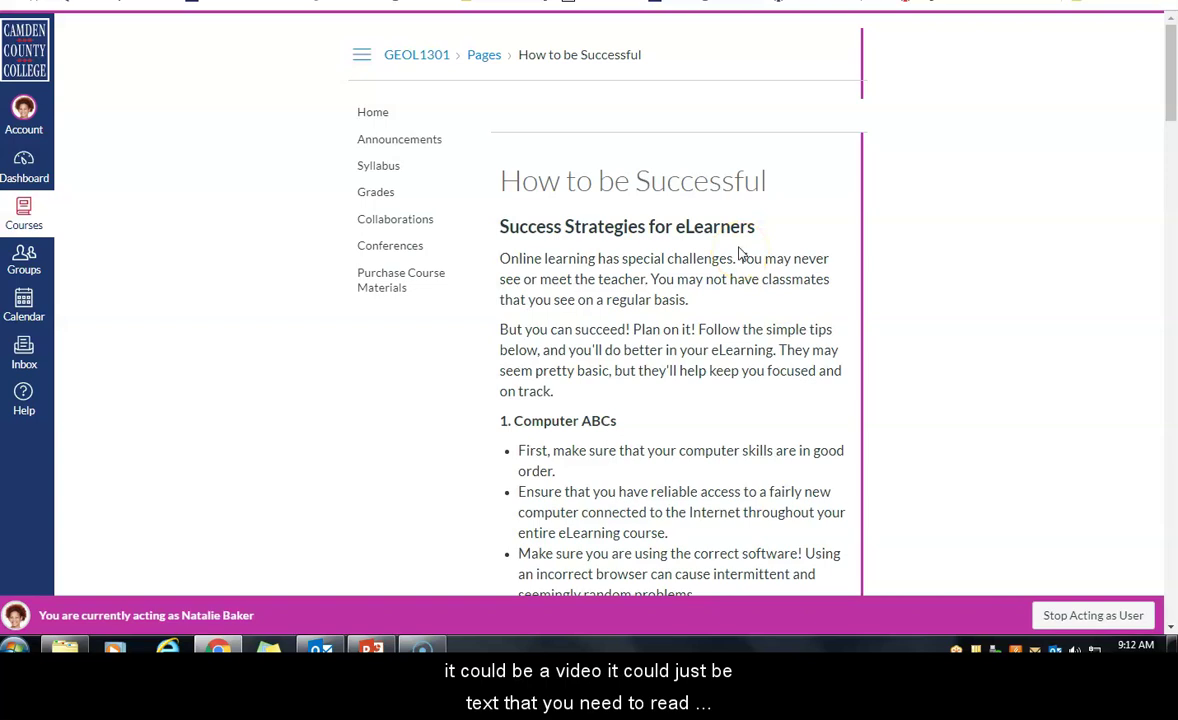
{"action": "scroll", "coordinate": [738, 254], "scroll_direction": "down", "scroll_amount": 3}
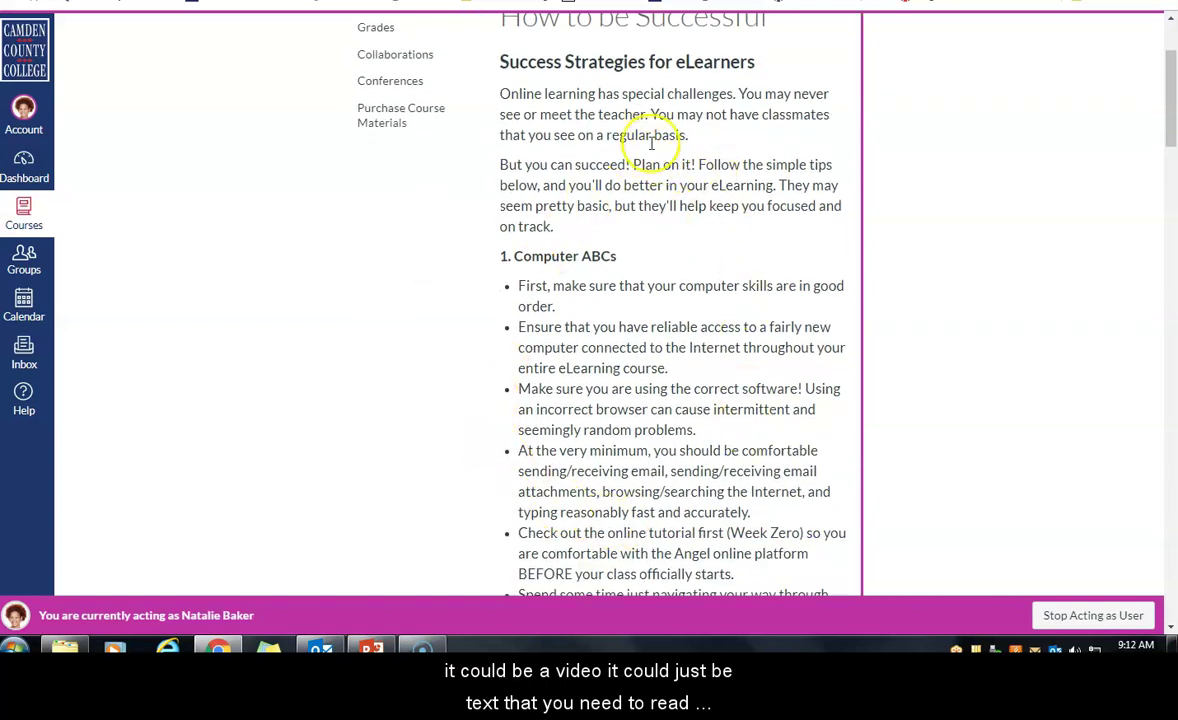
{"action": "scroll", "coordinate": [651, 143], "scroll_direction": "down", "scroll_amount": 12}
{"action": "scroll", "coordinate": [642, 140], "scroll_direction": "down", "scroll_amount": 10}
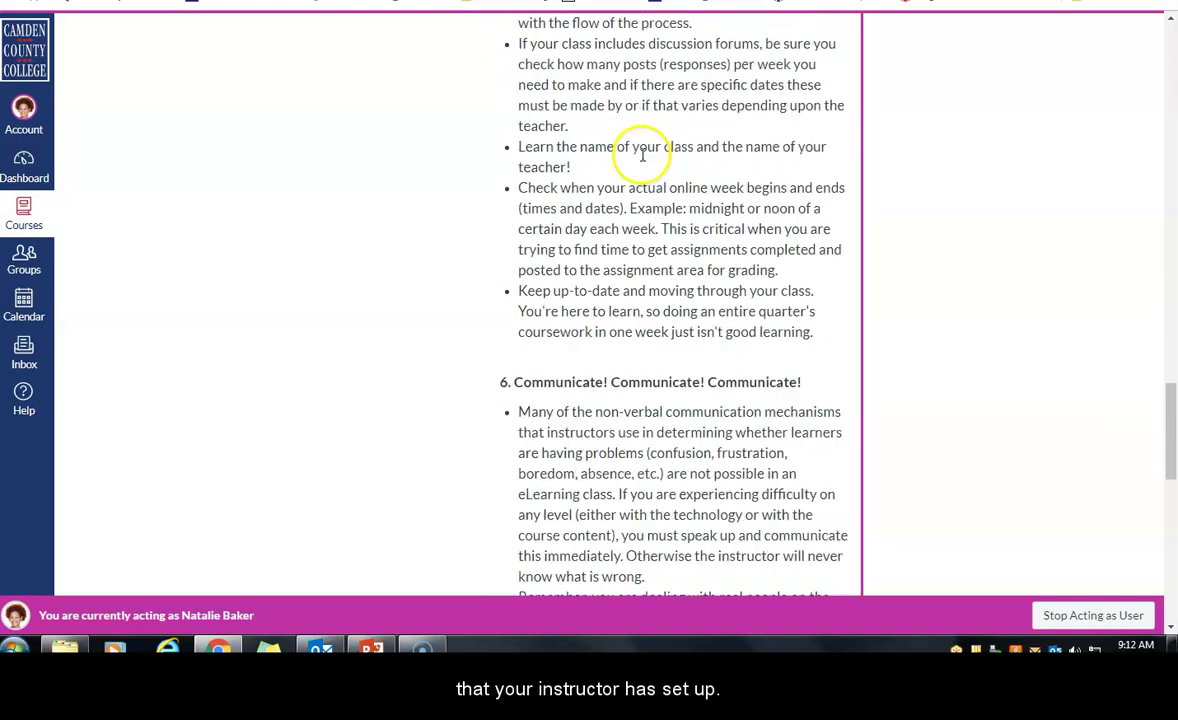
{"action": "scroll", "coordinate": [642, 155], "scroll_direction": "down", "scroll_amount": 18}
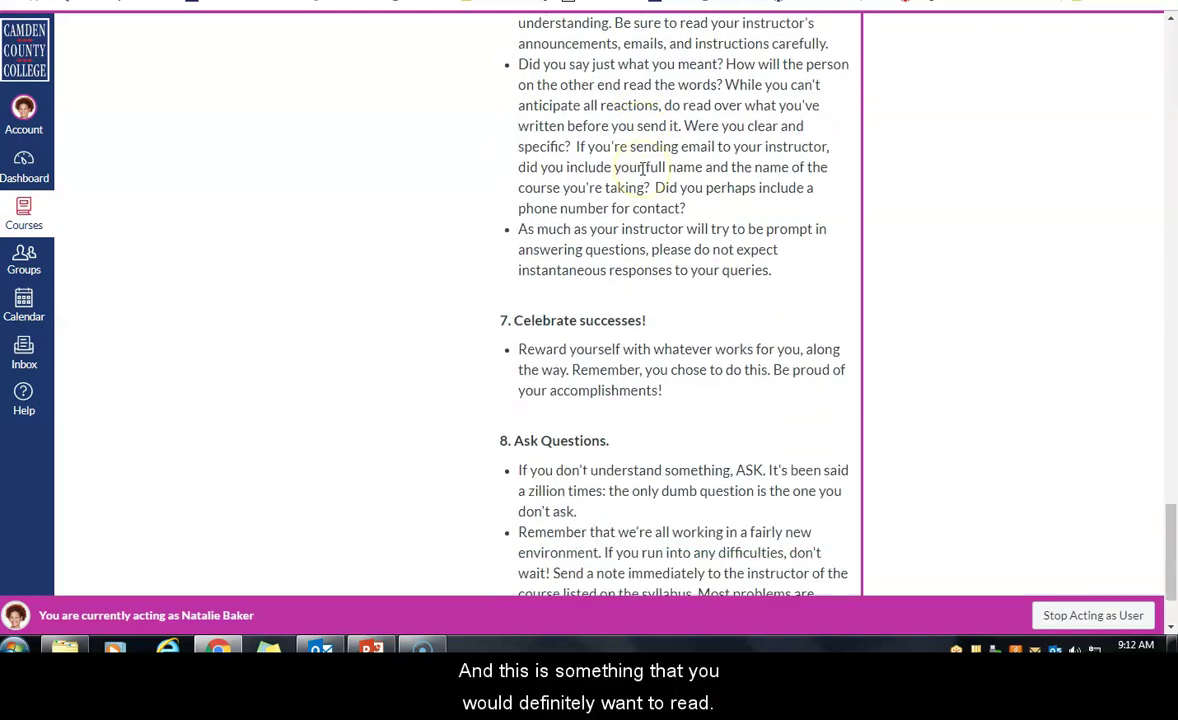
{"action": "scroll", "coordinate": [642, 168], "scroll_direction": "down", "scroll_amount": 3}
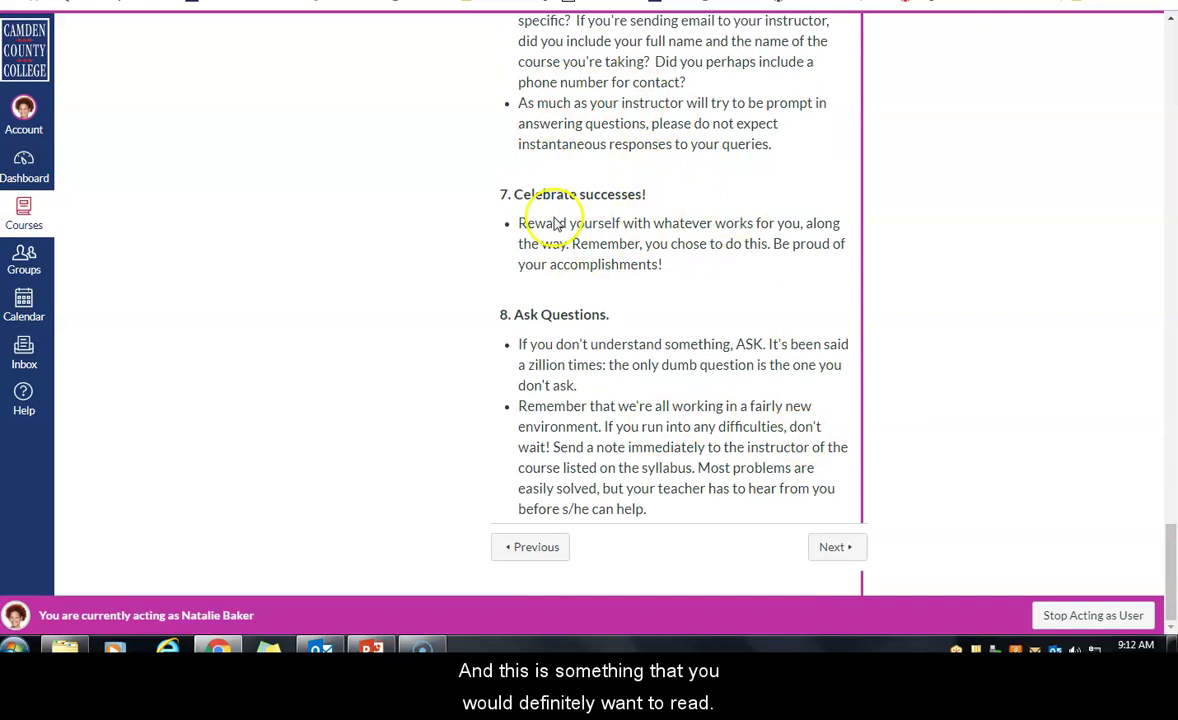
Advance to the page on what you do each week in the online classroom and skim it through.
{"action": "left_click", "coordinate": [840, 562]}
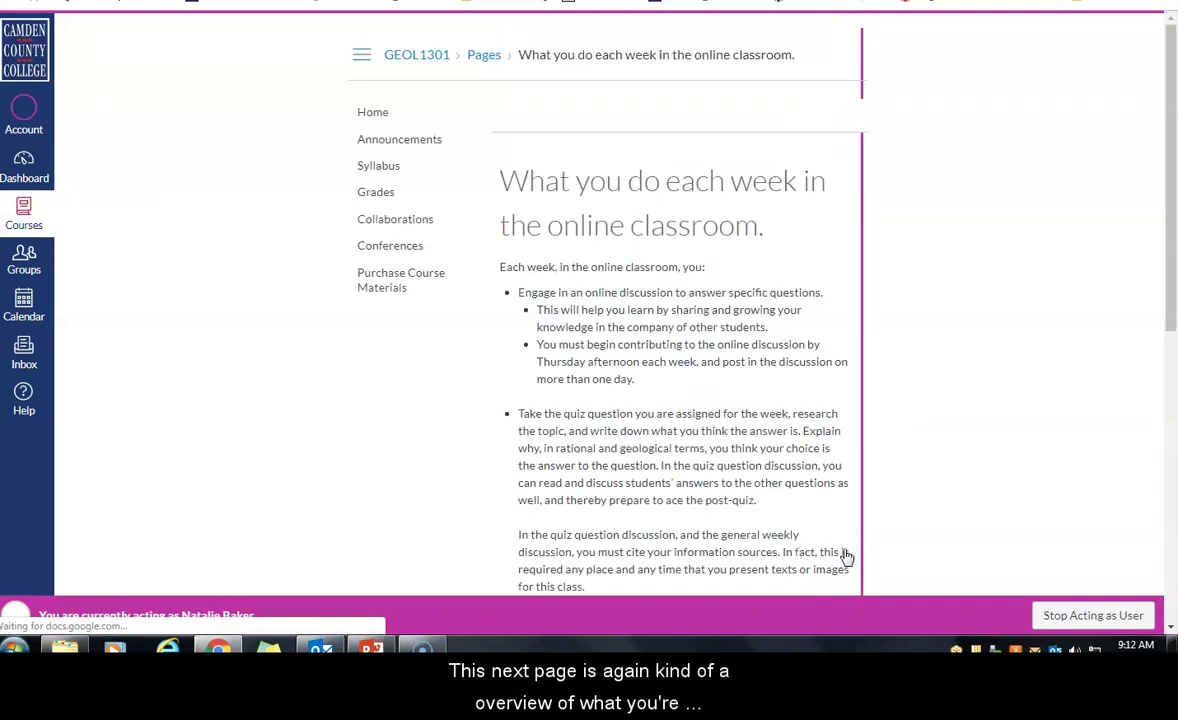
{"action": "scroll", "coordinate": [868, 300], "scroll_direction": "down", "scroll_amount": 9}
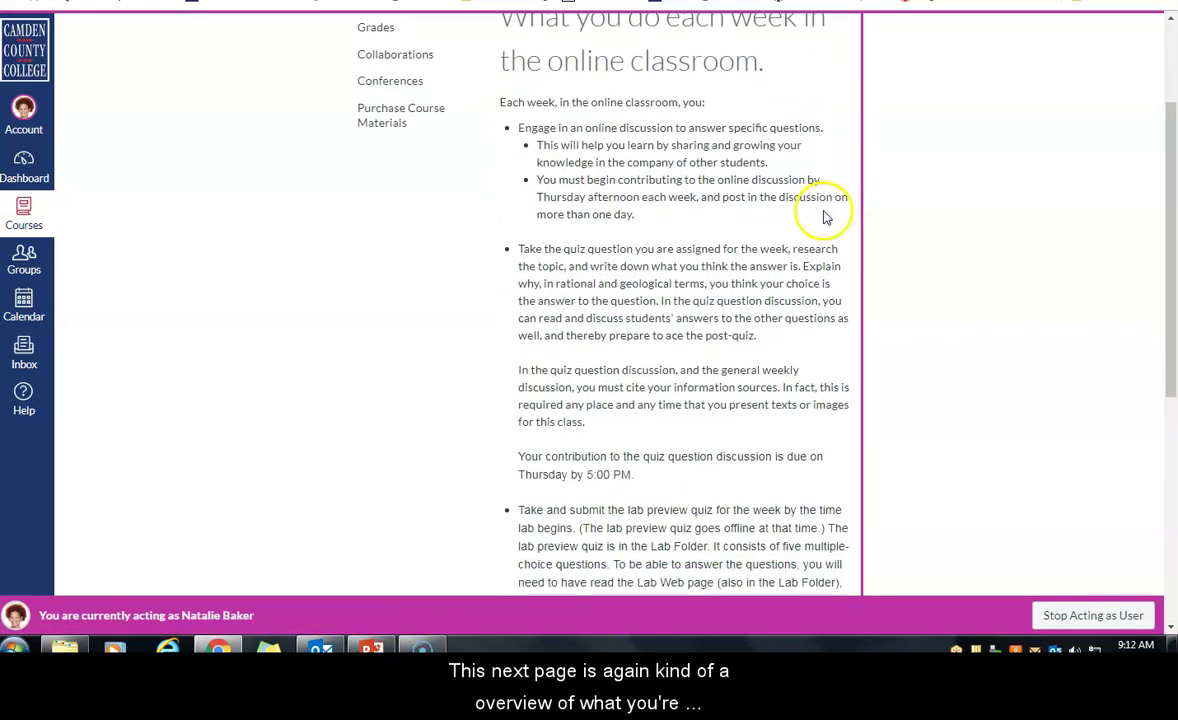
{"action": "scroll", "coordinate": [820, 212], "scroll_direction": "down", "scroll_amount": 5}
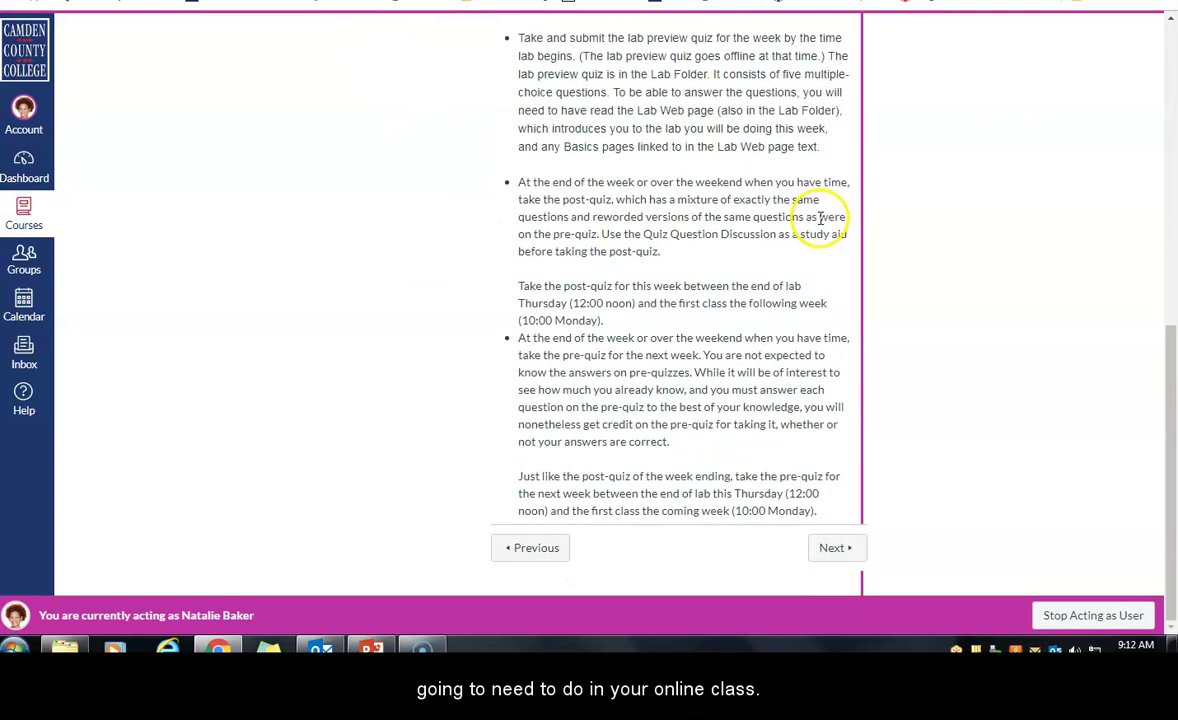
{"action": "scroll", "coordinate": [816, 218], "scroll_direction": "up", "scroll_amount": 7}
{"action": "scroll", "coordinate": [816, 218], "scroll_direction": "up", "scroll_amount": 6}
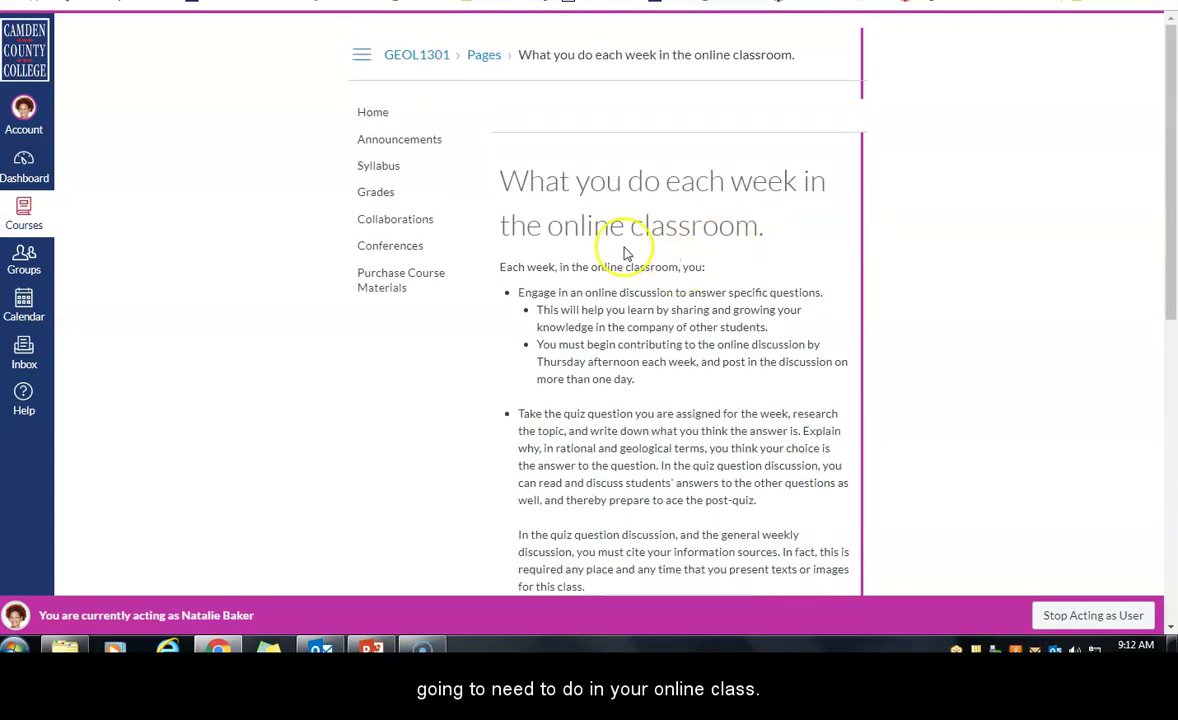
Return to the course home page and examine the item types in the Course Orientation and Week 1: Origin of Earth modules.
{"action": "left_click", "coordinate": [391, 120]}
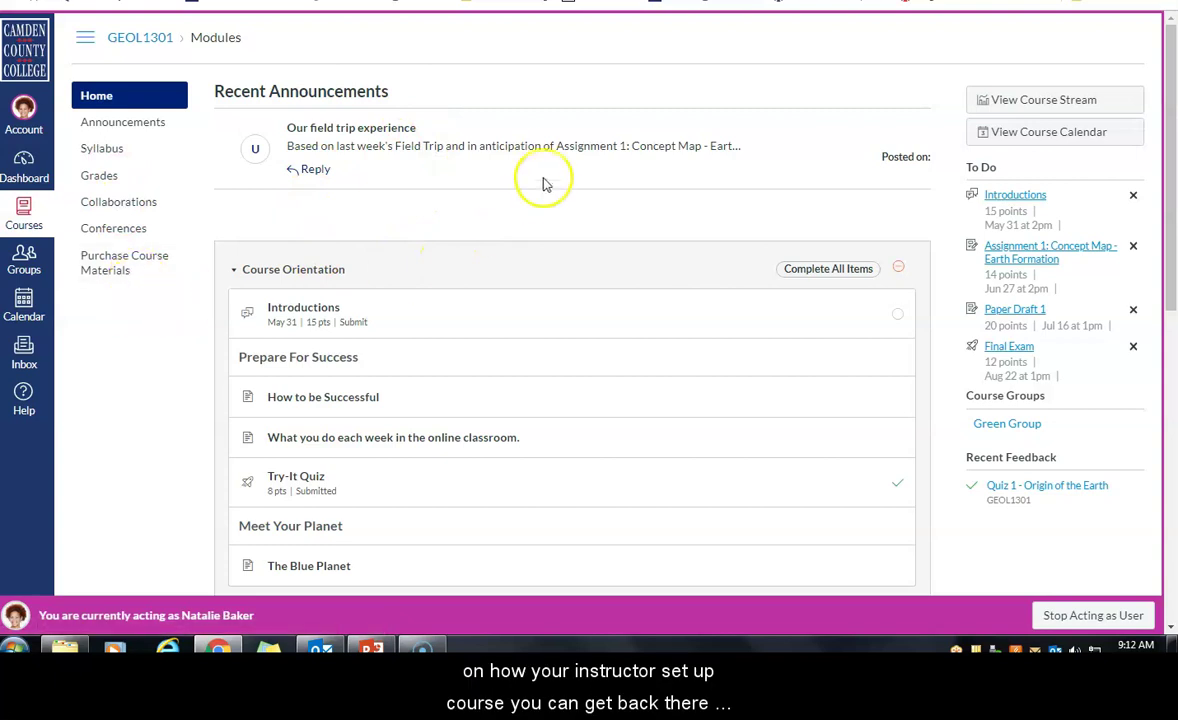
{"action": "scroll", "coordinate": [548, 172], "scroll_direction": "down", "scroll_amount": 1}
{"action": "scroll", "coordinate": [520, 165], "scroll_direction": "up", "scroll_amount": 1}
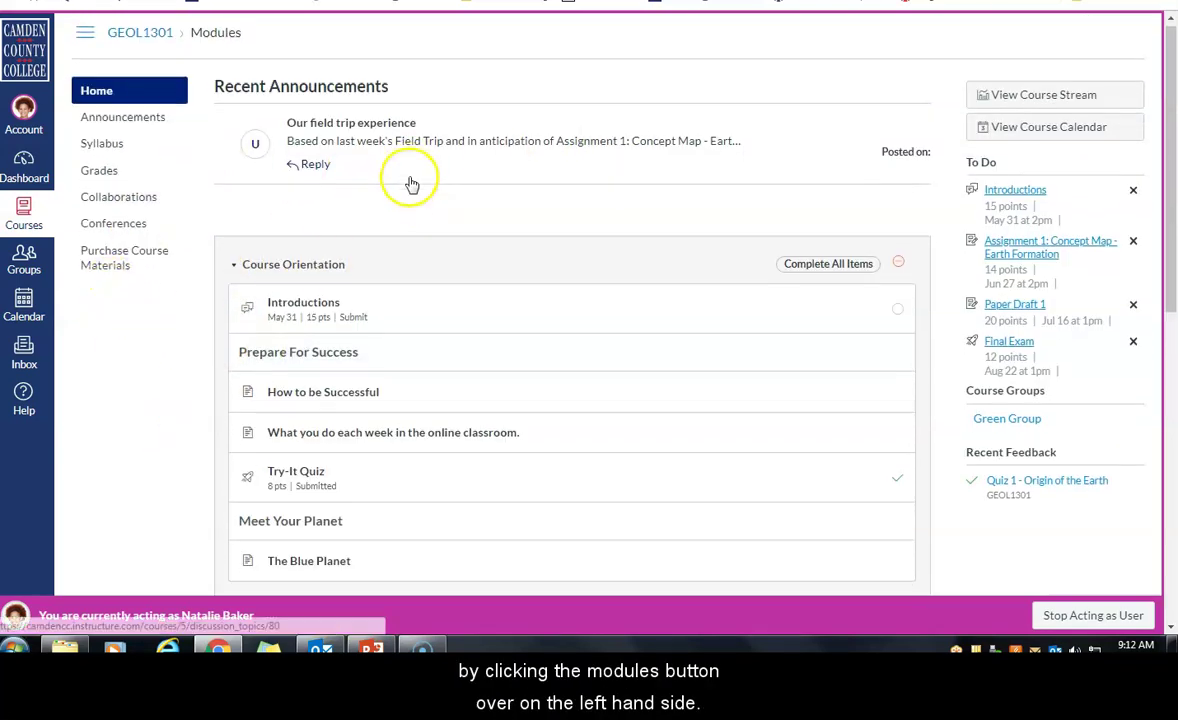
{"action": "scroll", "coordinate": [420, 170], "scroll_direction": "down", "scroll_amount": 1}
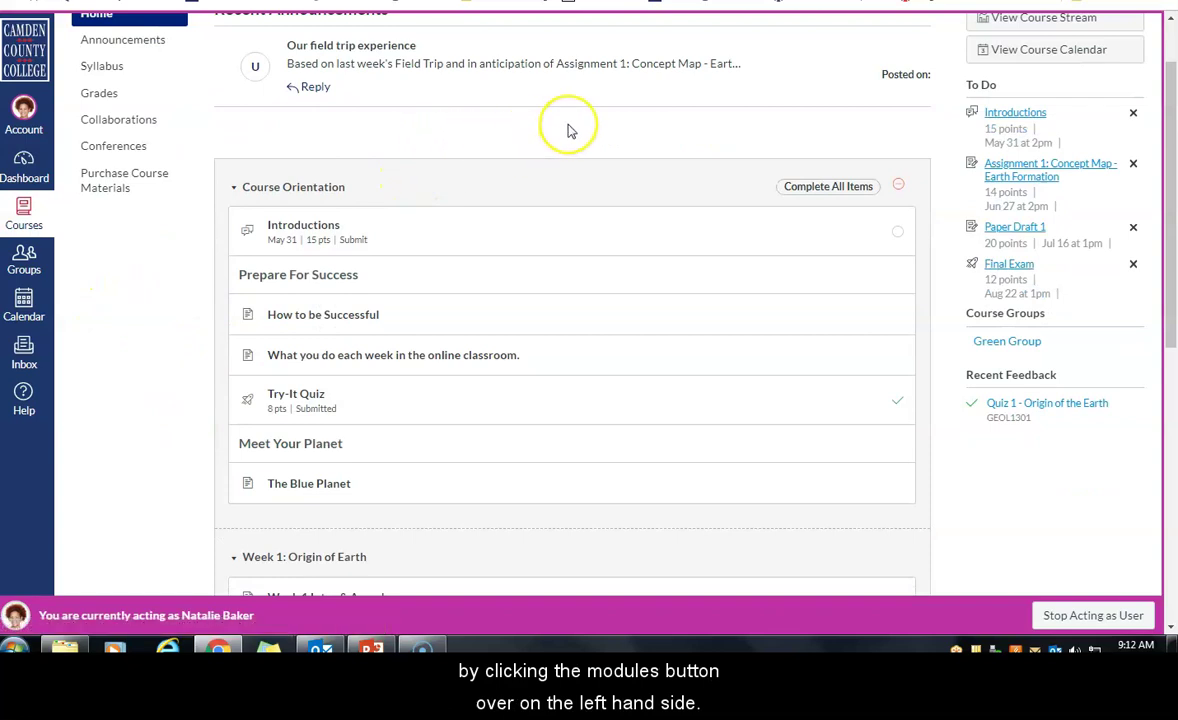
{"action": "scroll", "coordinate": [568, 128], "scroll_direction": "down", "scroll_amount": 1}
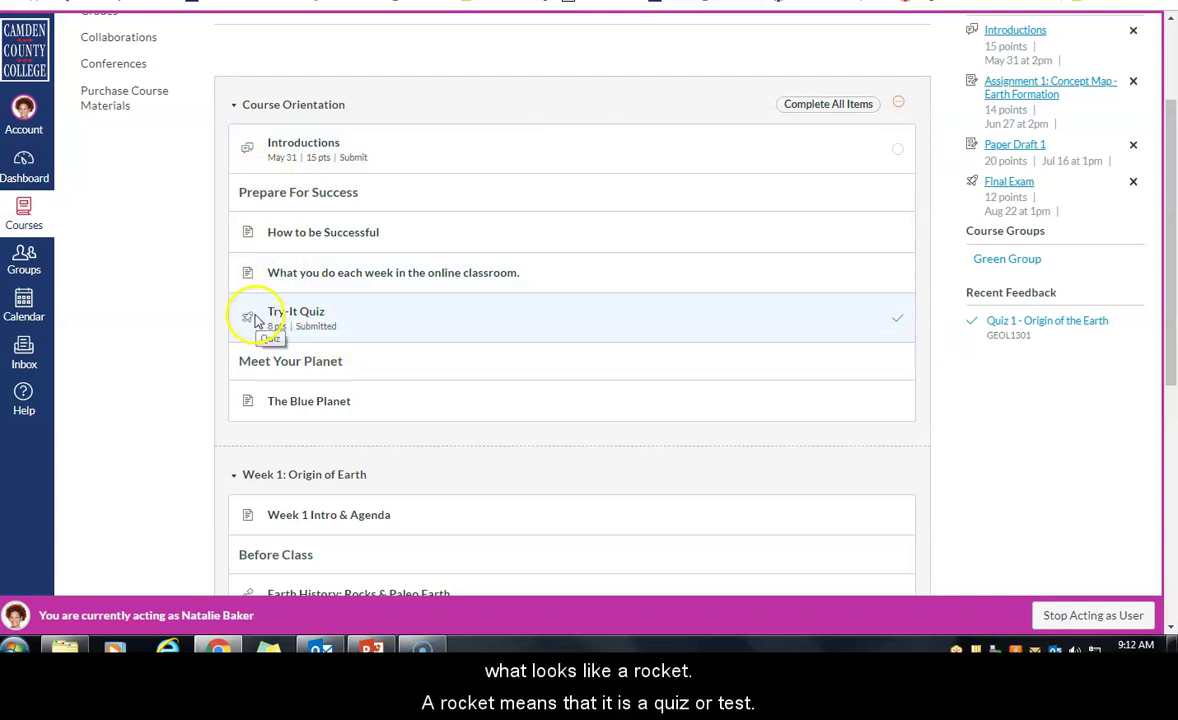
{"action": "scroll", "coordinate": [562, 252], "scroll_direction": "down", "scroll_amount": 3}
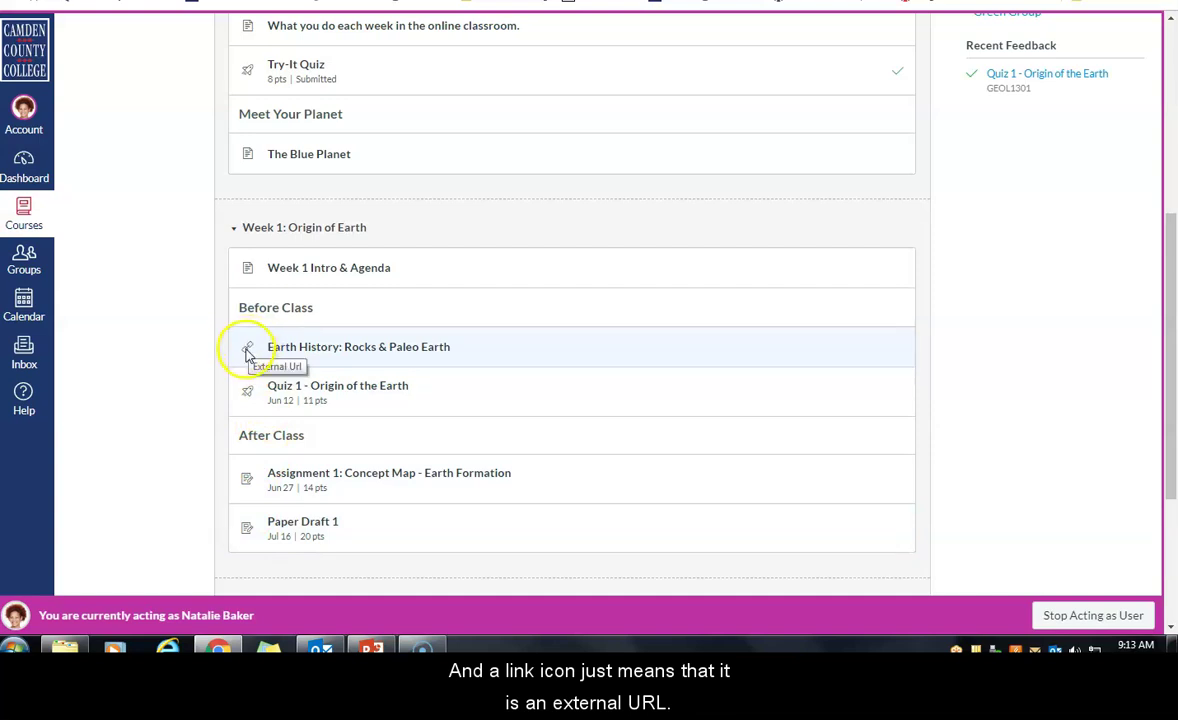
Open the Earth History: Rocks & Paleo Earth link in the Week 1 module, view it, and return to the course home page.
{"action": "left_click", "coordinate": [309, 350]}
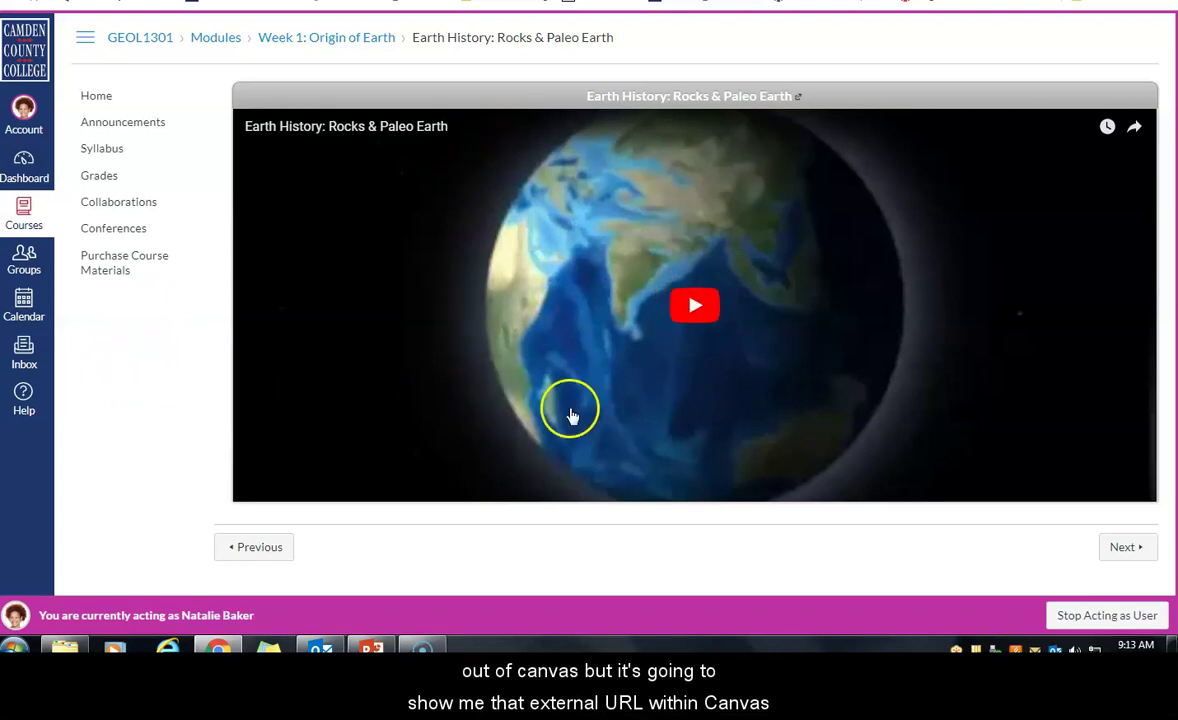
{"action": "left_click", "coordinate": [88, 94]}
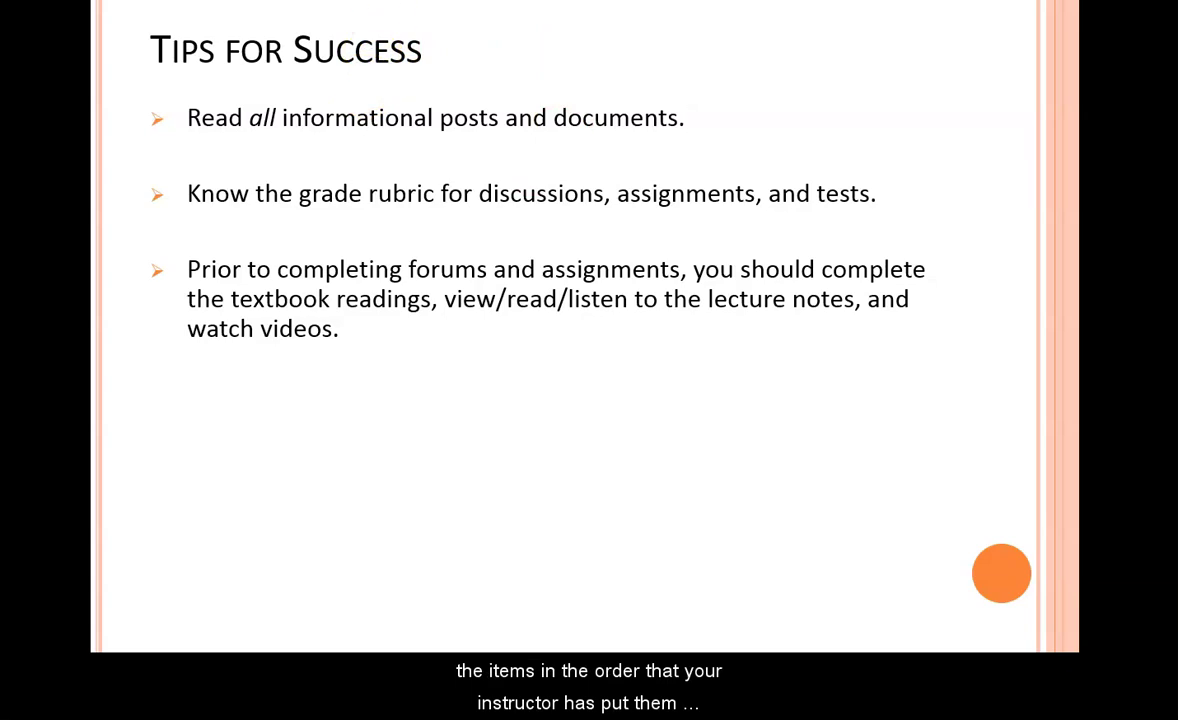
Switch from the slides back to Canvas and examine the order of the items in the Week 1: Origin of Earth module.
{"action": "key", "text": "alt+Tab"}
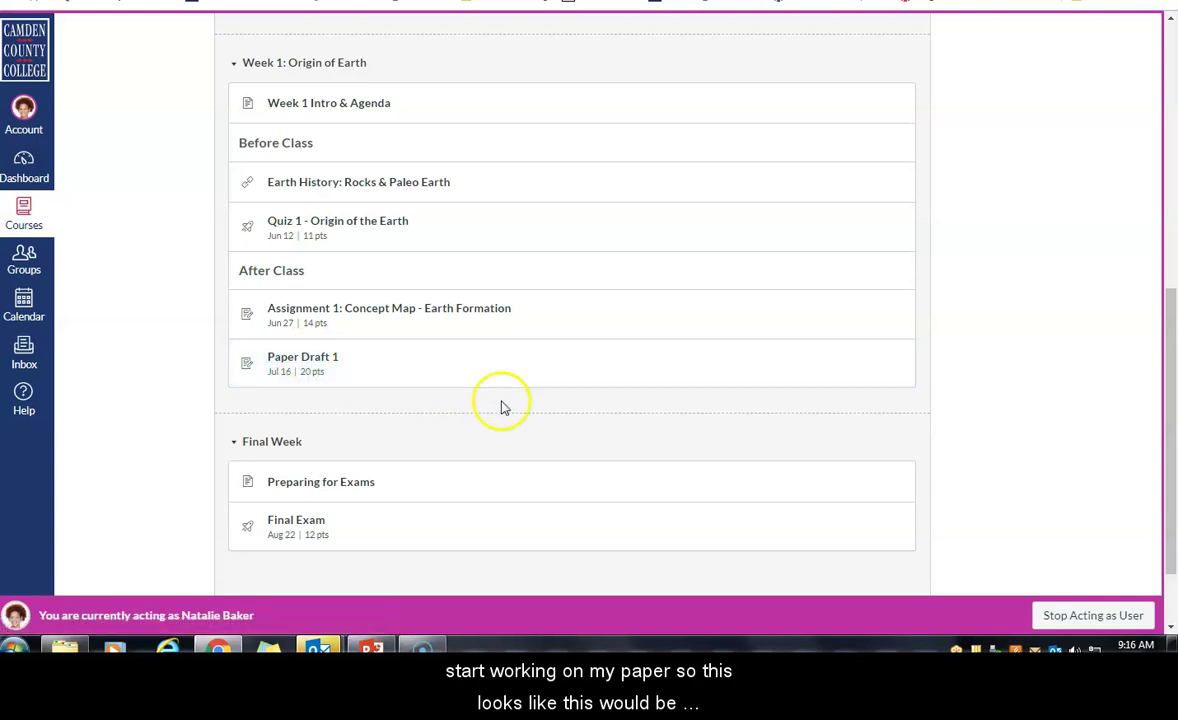
{"action": "scroll", "coordinate": [588, 405], "scroll_direction": "up", "scroll_amount": 1}
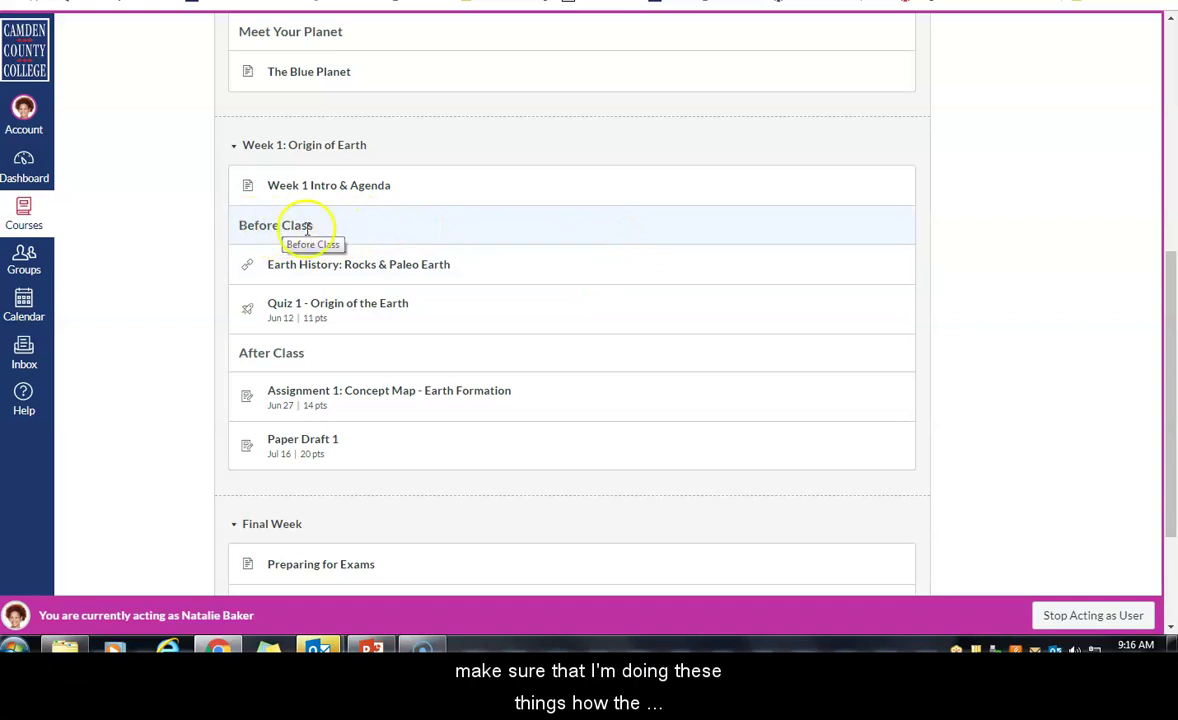
{"action": "scroll", "coordinate": [474, 384], "scroll_direction": "up", "scroll_amount": 3}
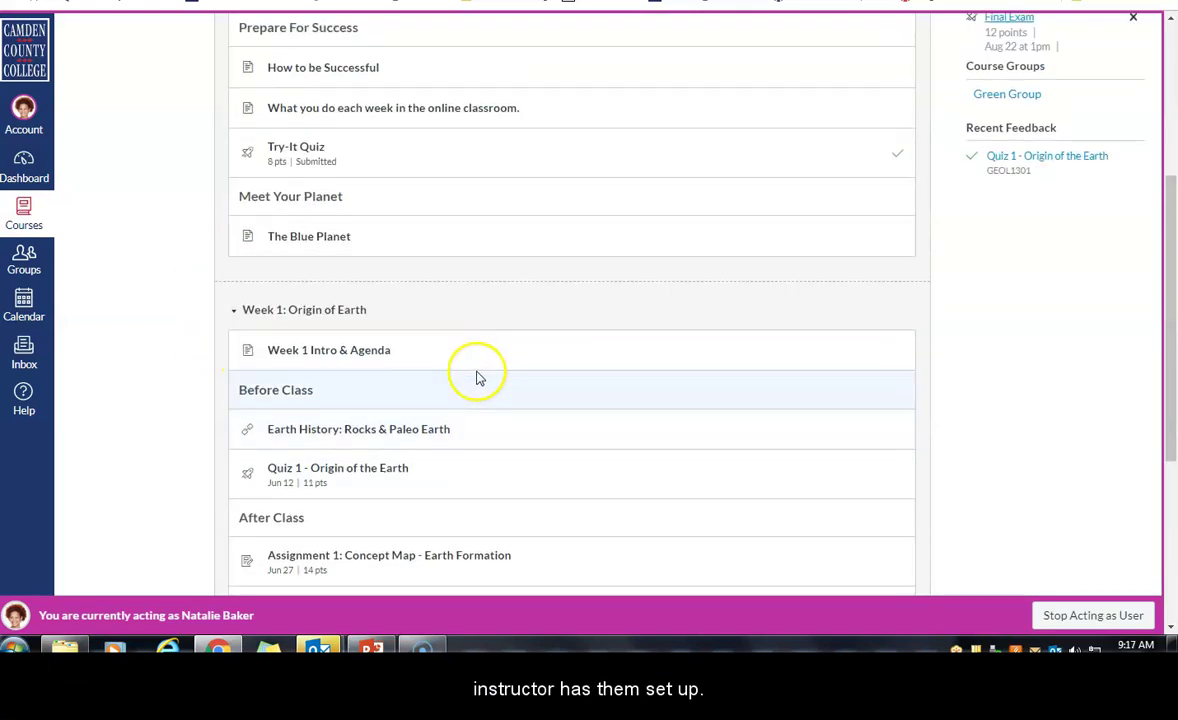
{"action": "scroll", "coordinate": [476, 371], "scroll_direction": "up", "scroll_amount": 3}
{"action": "scroll", "coordinate": [308, 100], "scroll_direction": "down", "scroll_amount": 1}
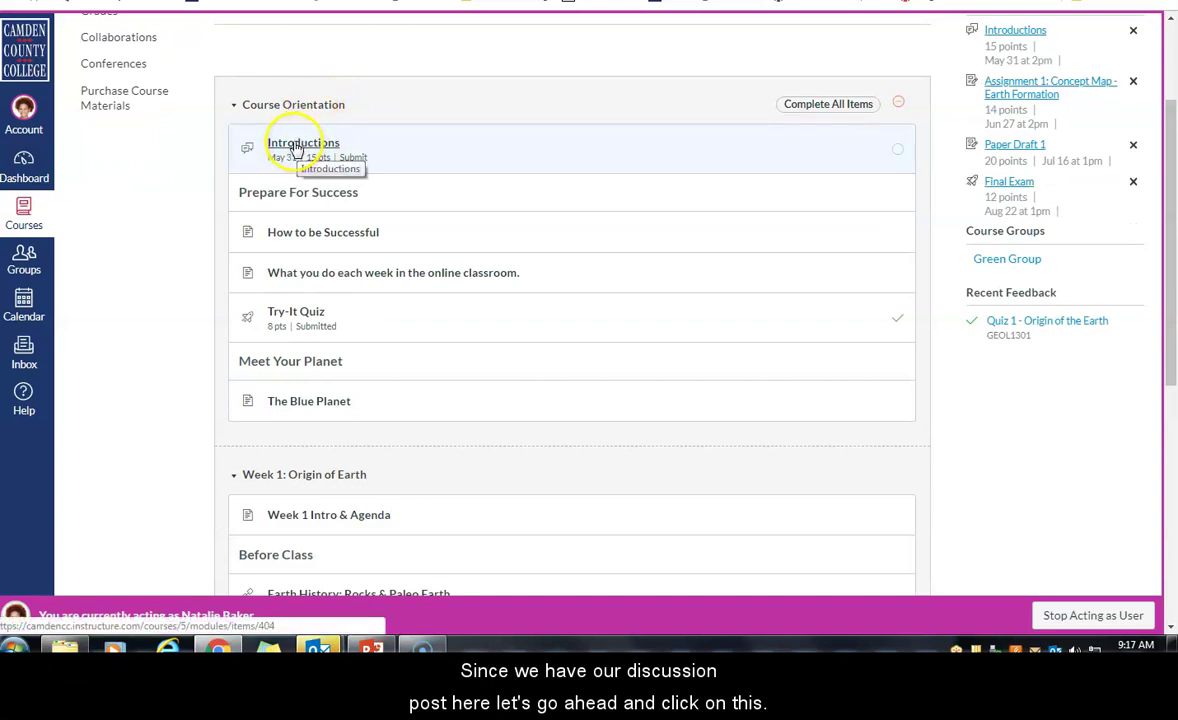
Open the Introductions discussion in the Course Orientation module and start a reply to it.
{"action": "left_click", "coordinate": [300, 148]}
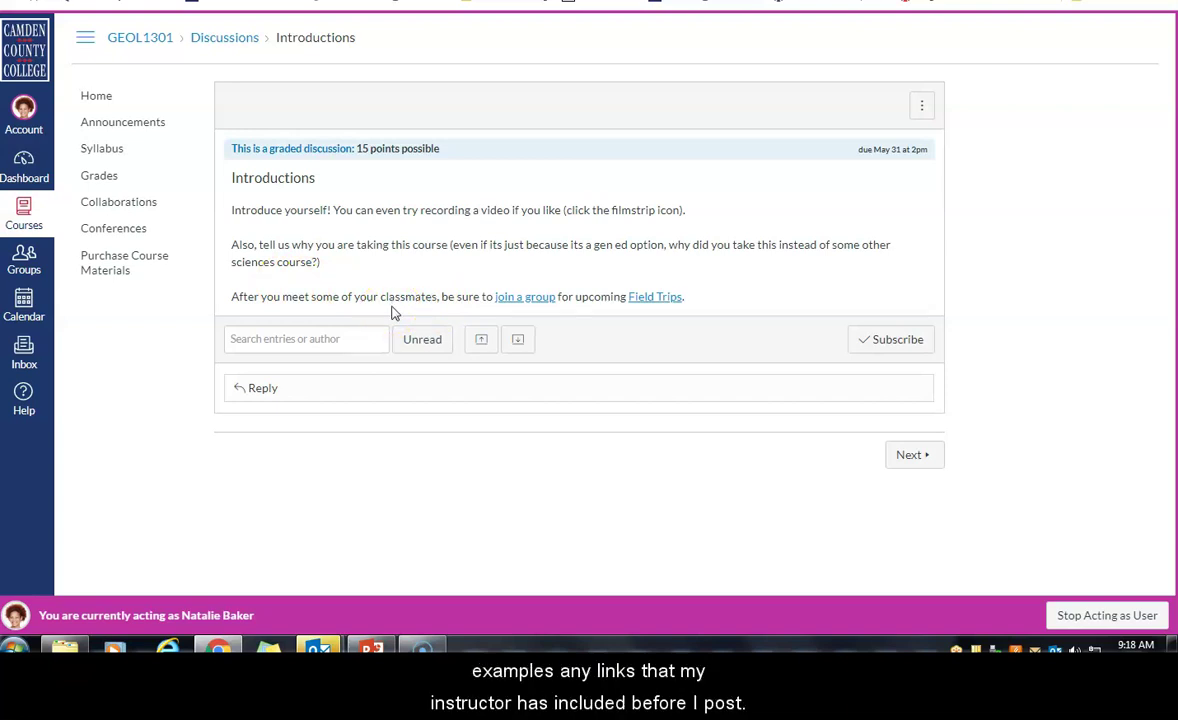
{"action": "left_click", "coordinate": [264, 389]}
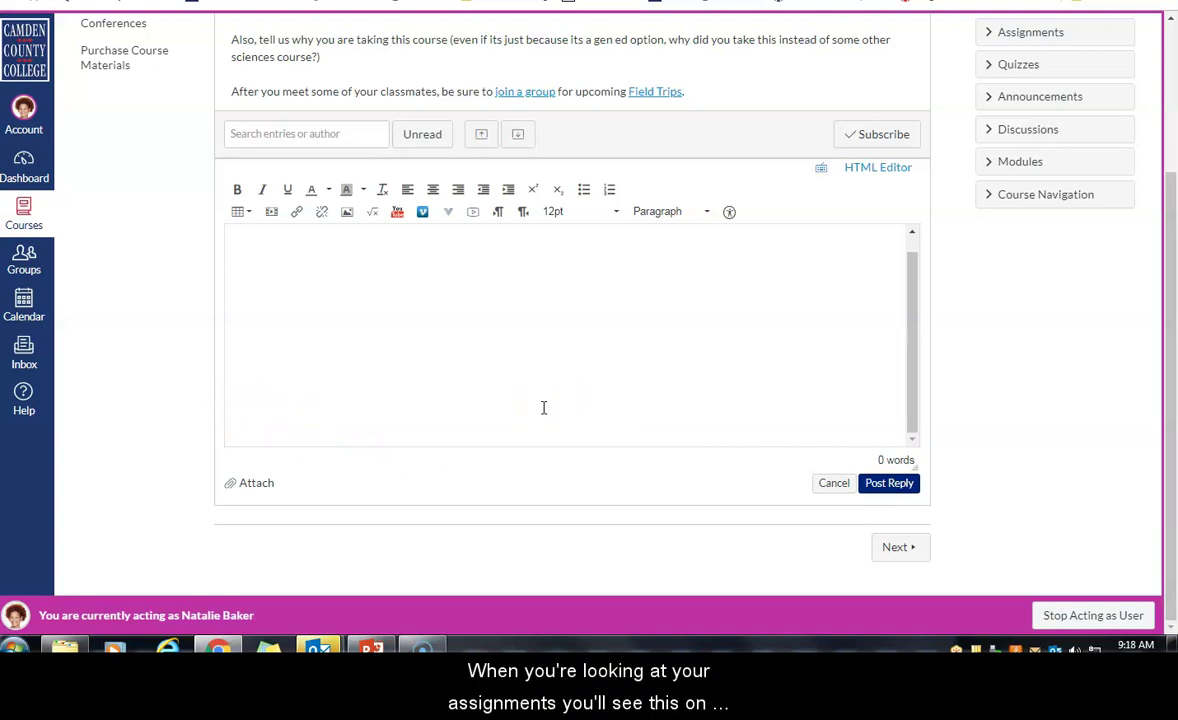
{"action": "left_click", "coordinate": [584, 331]}
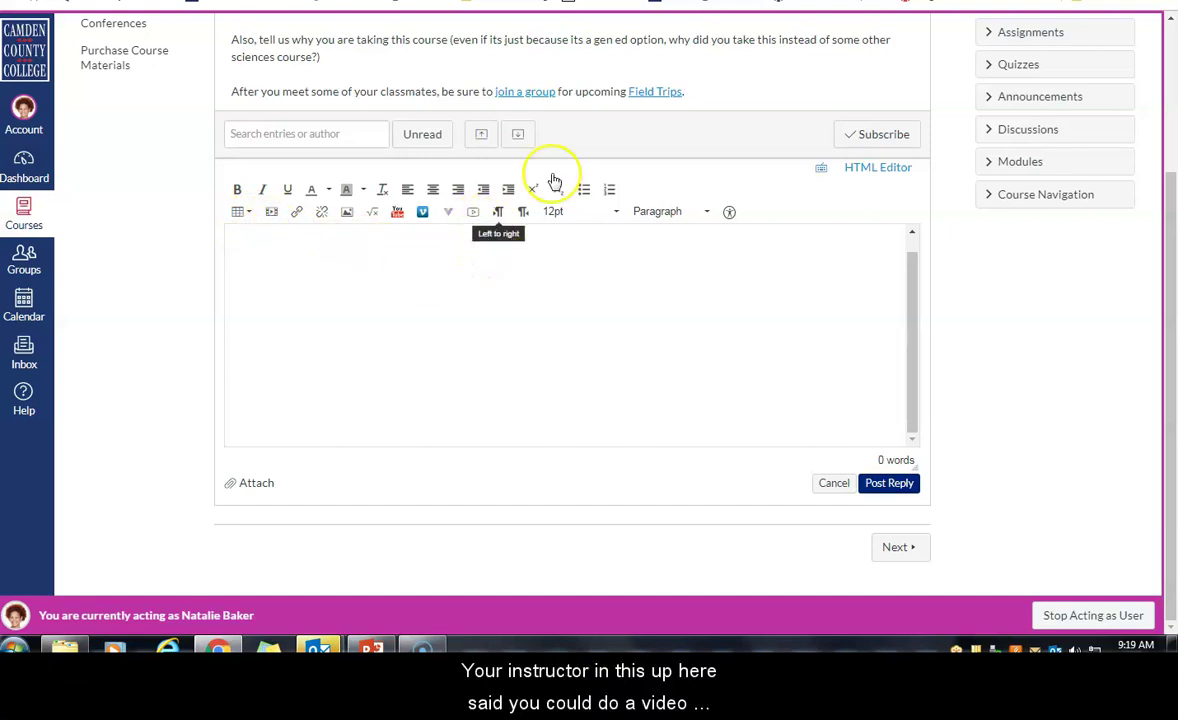
Open the Record/Upload Media Comment dialog from the reply editor and close it without recording anything.
{"action": "left_click", "coordinate": [472, 213]}
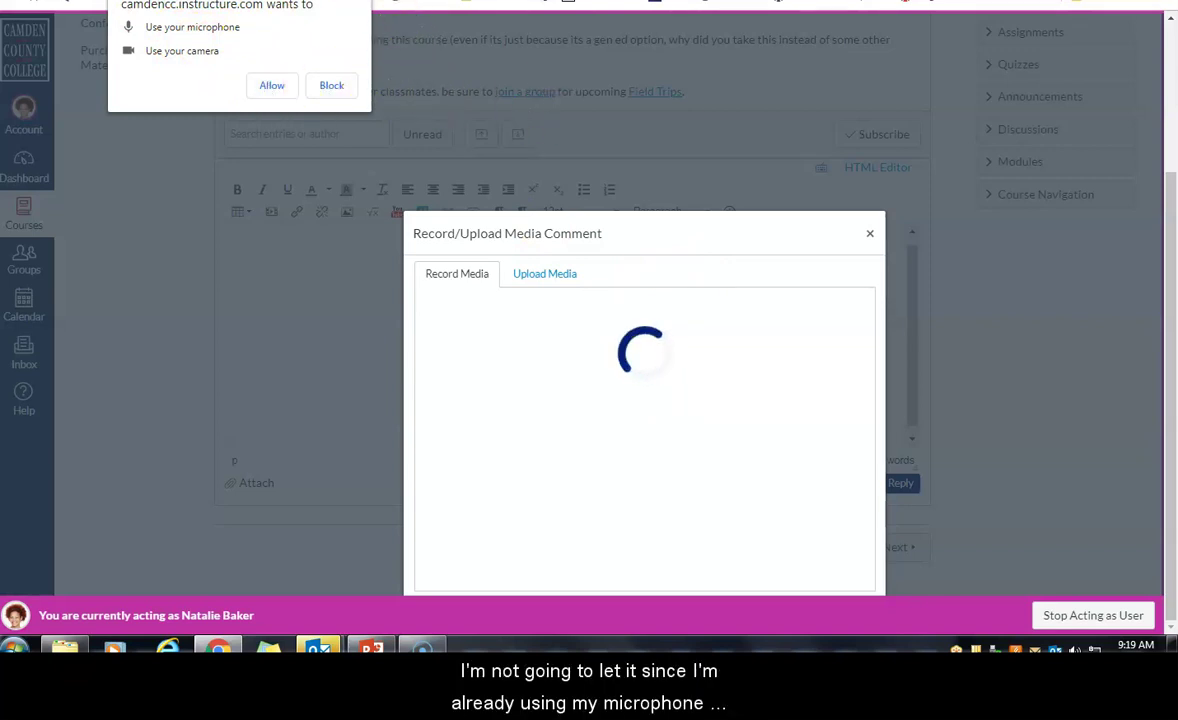
{"action": "left_click", "coordinate": [871, 233]}
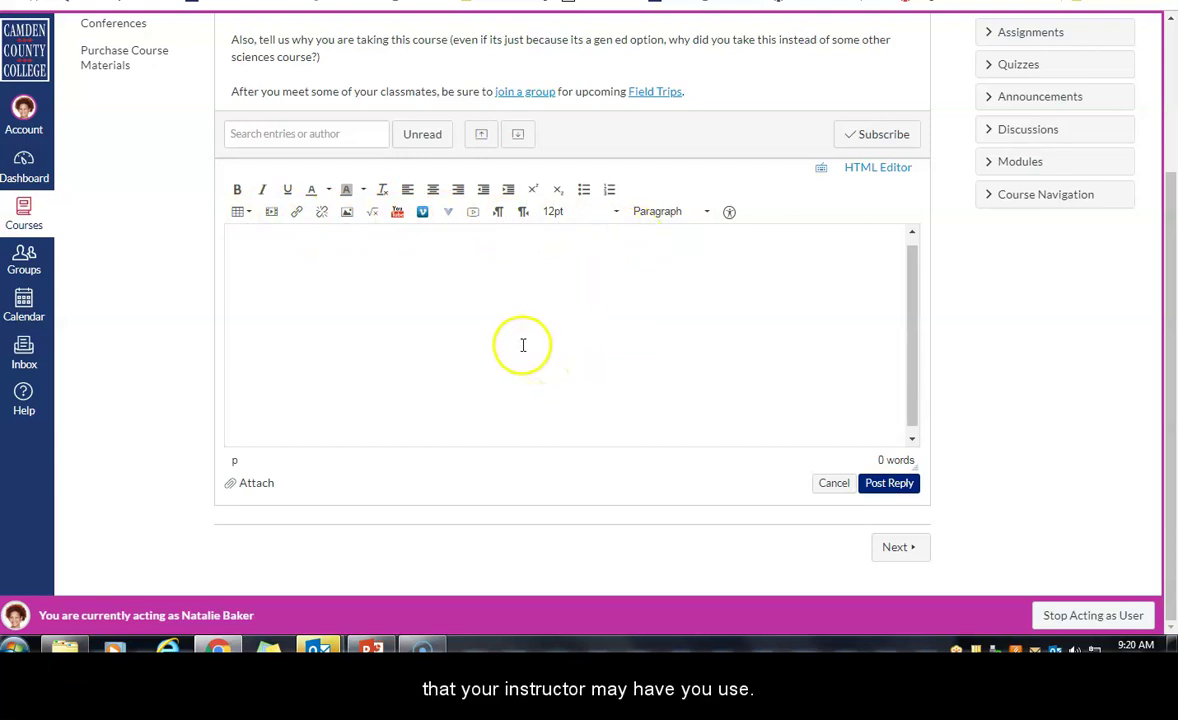
{"action": "left_click", "coordinate": [272, 242]}
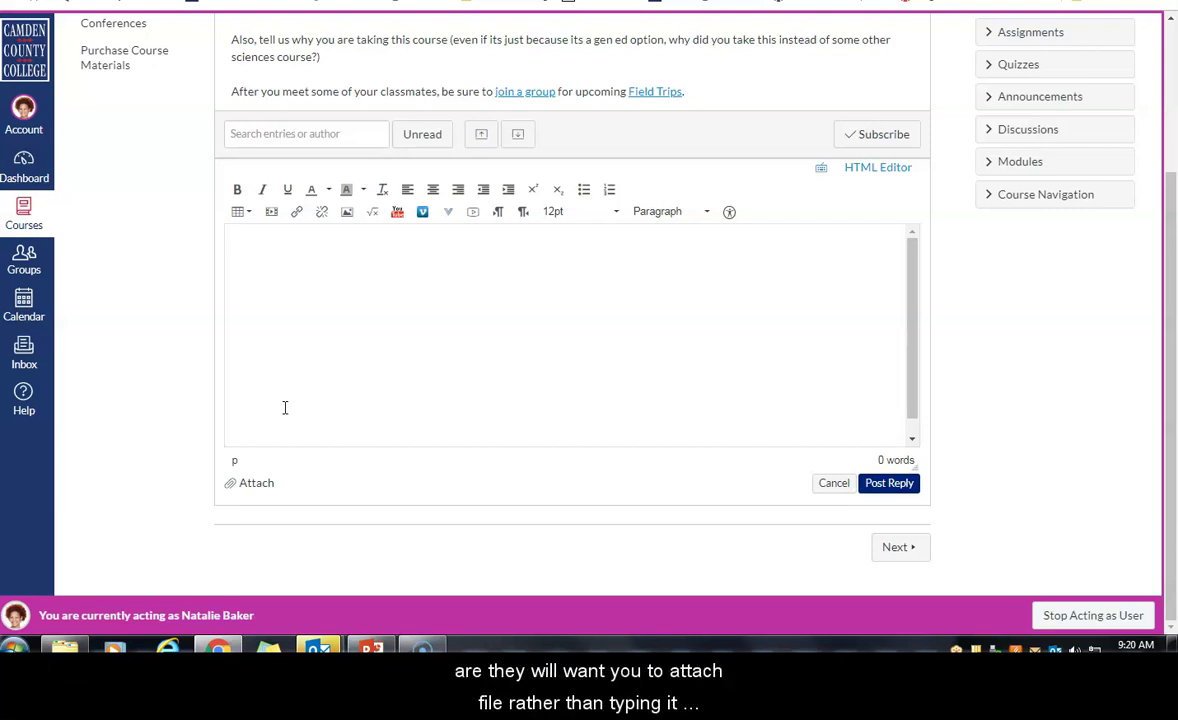
Add an attachment field to the reply, open the file chooser, and cancel it without selecting a file.
{"action": "left_click", "coordinate": [254, 484]}
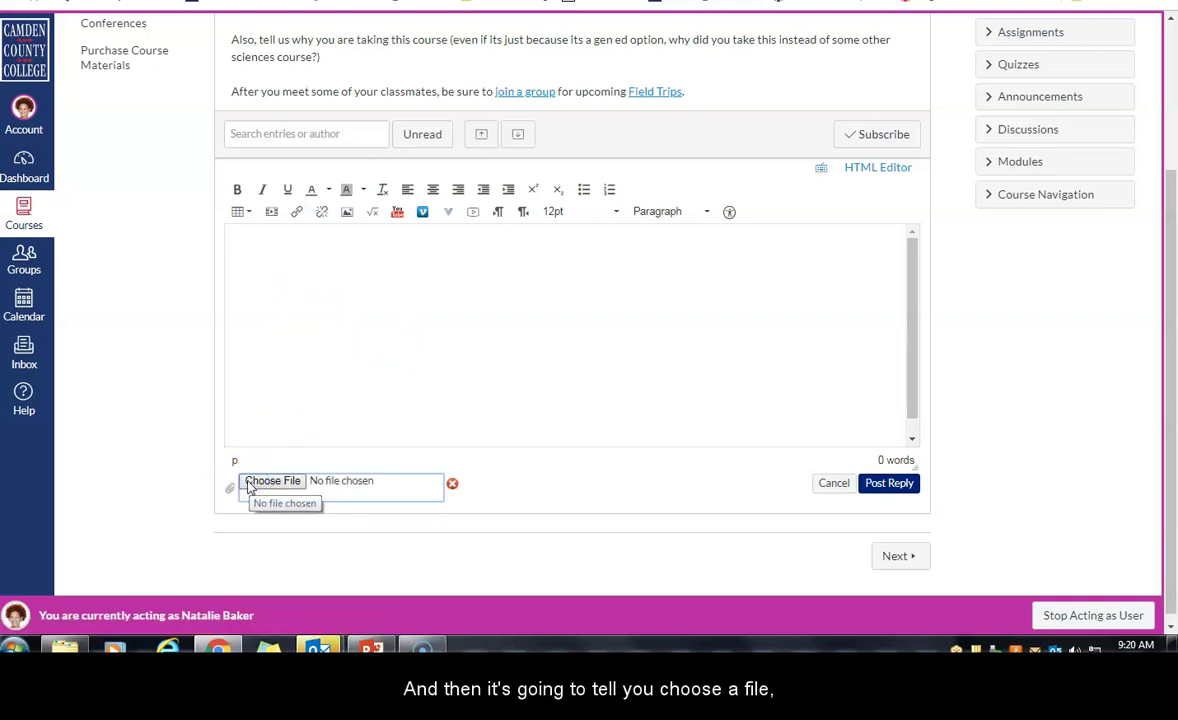
{"action": "left_click", "coordinate": [270, 484]}
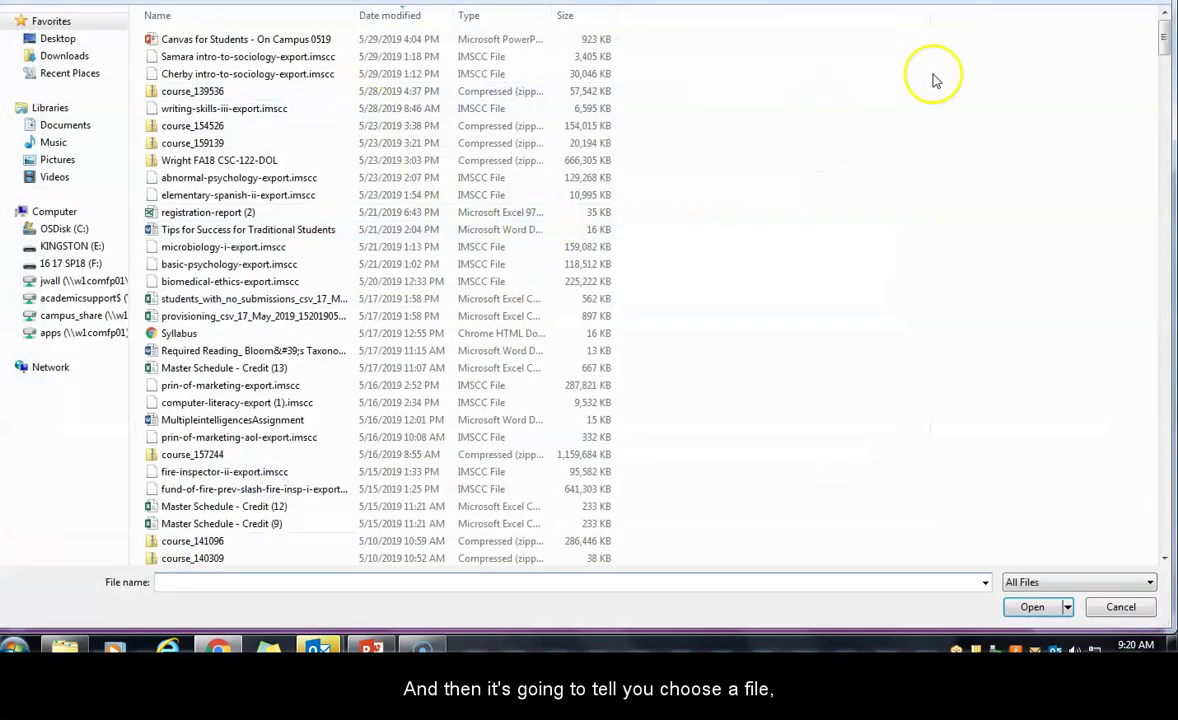
{"action": "key", "text": "Escape"}
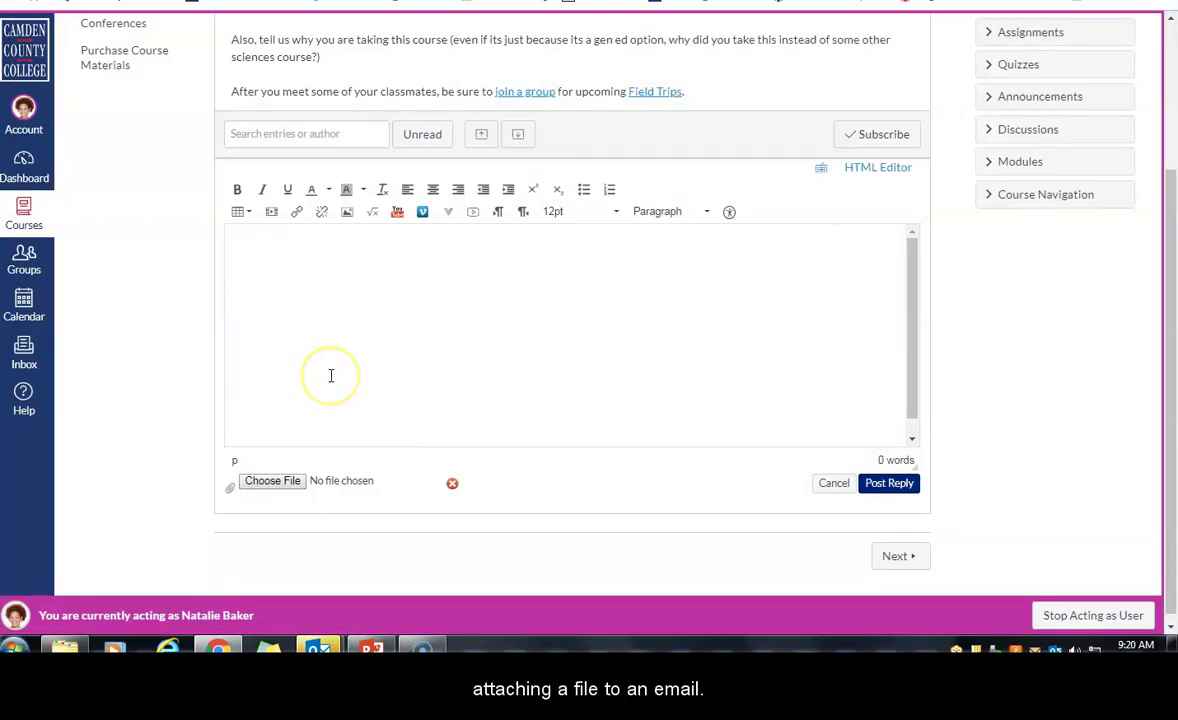
{"action": "left_click", "coordinate": [284, 260]}
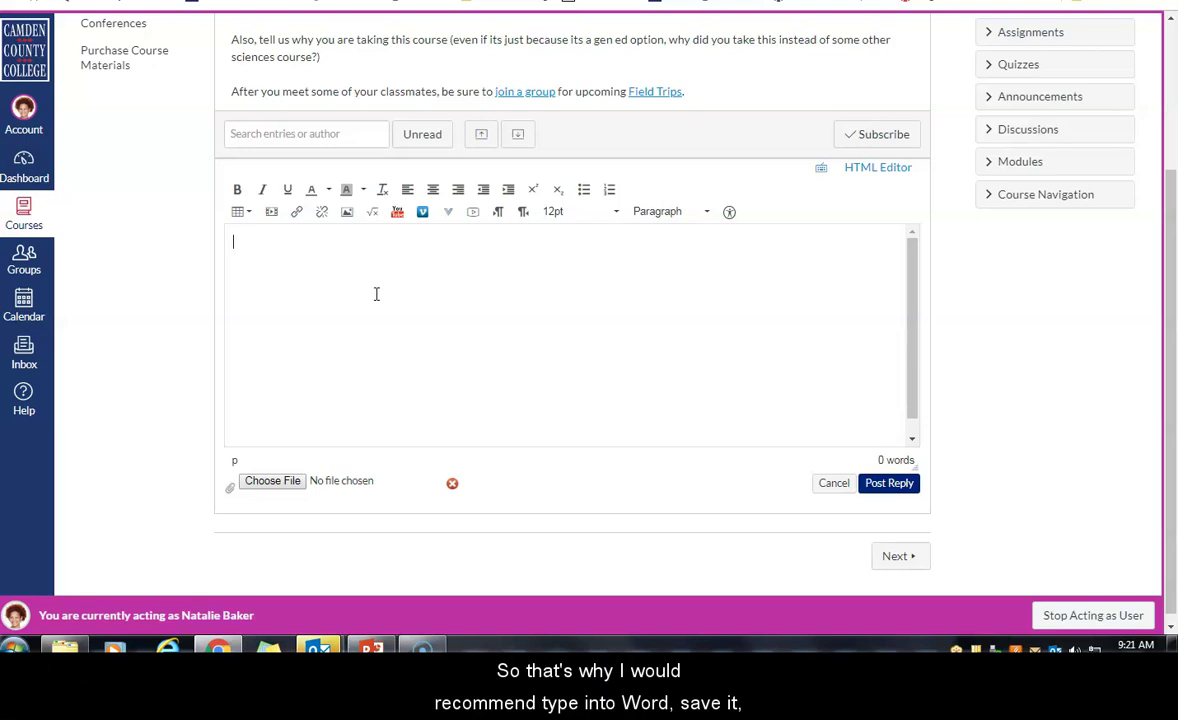
{"action": "left_click", "coordinate": [356, 255]}
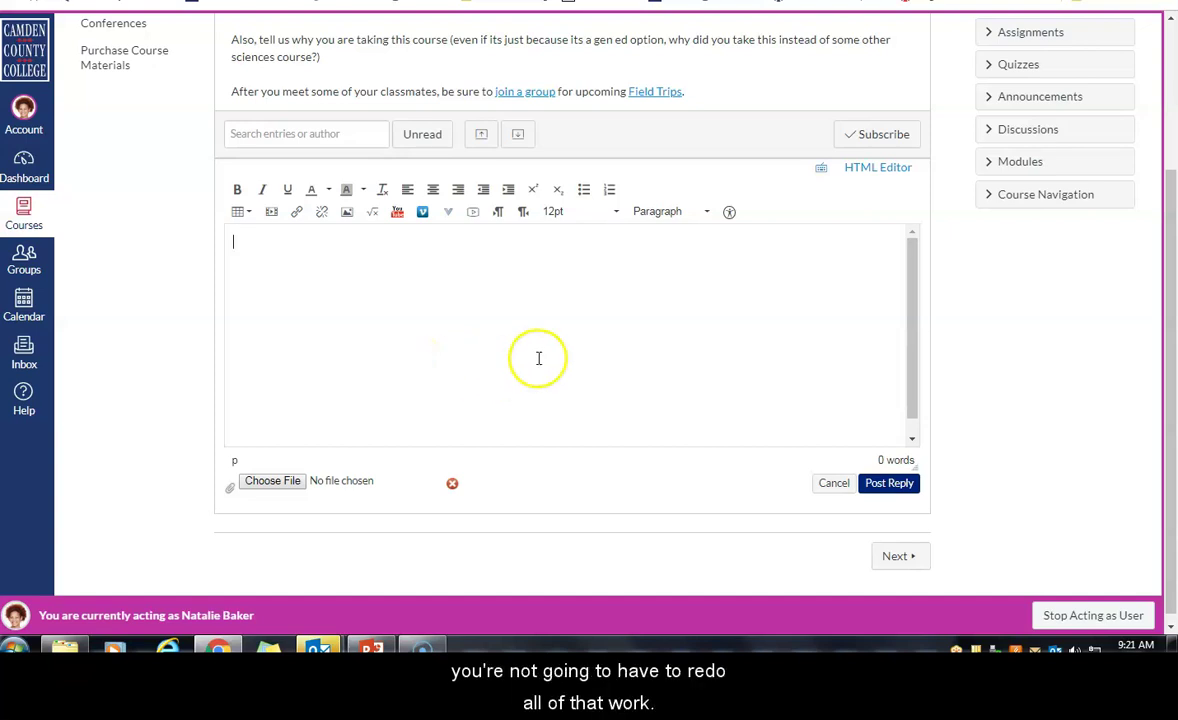
{"action": "scroll", "coordinate": [609, 371], "scroll_direction": "up", "scroll_amount": 1}
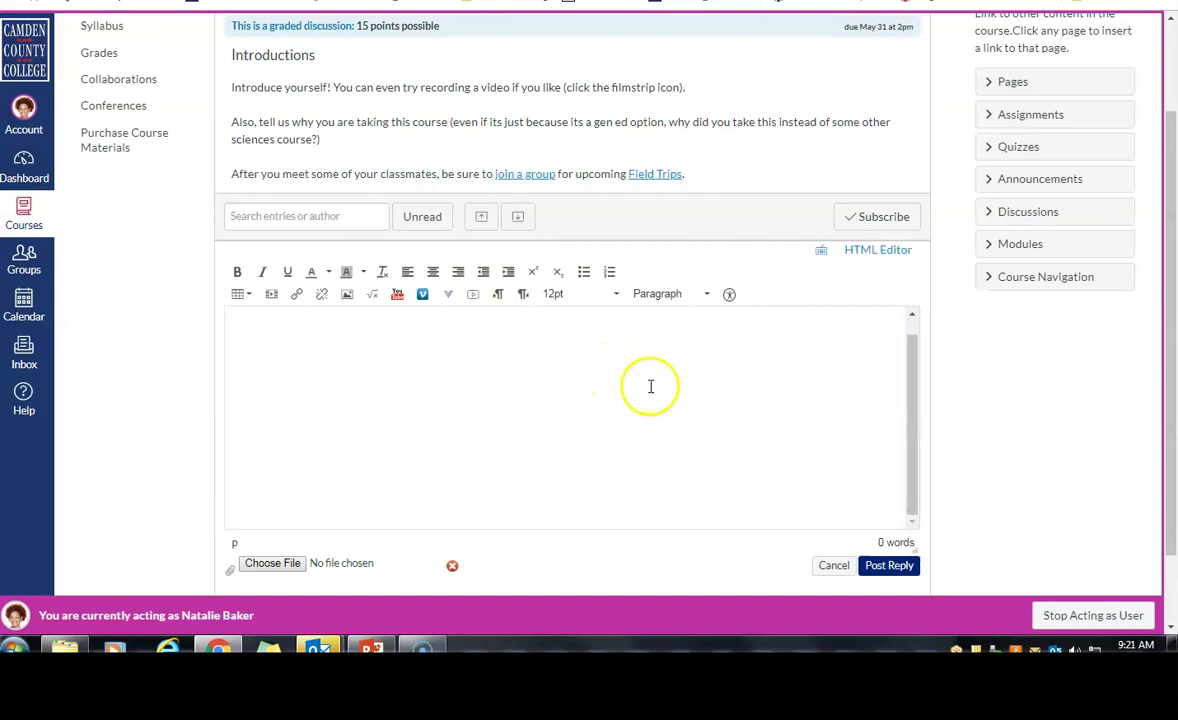
{"action": "left_click", "coordinate": [636, 402]}
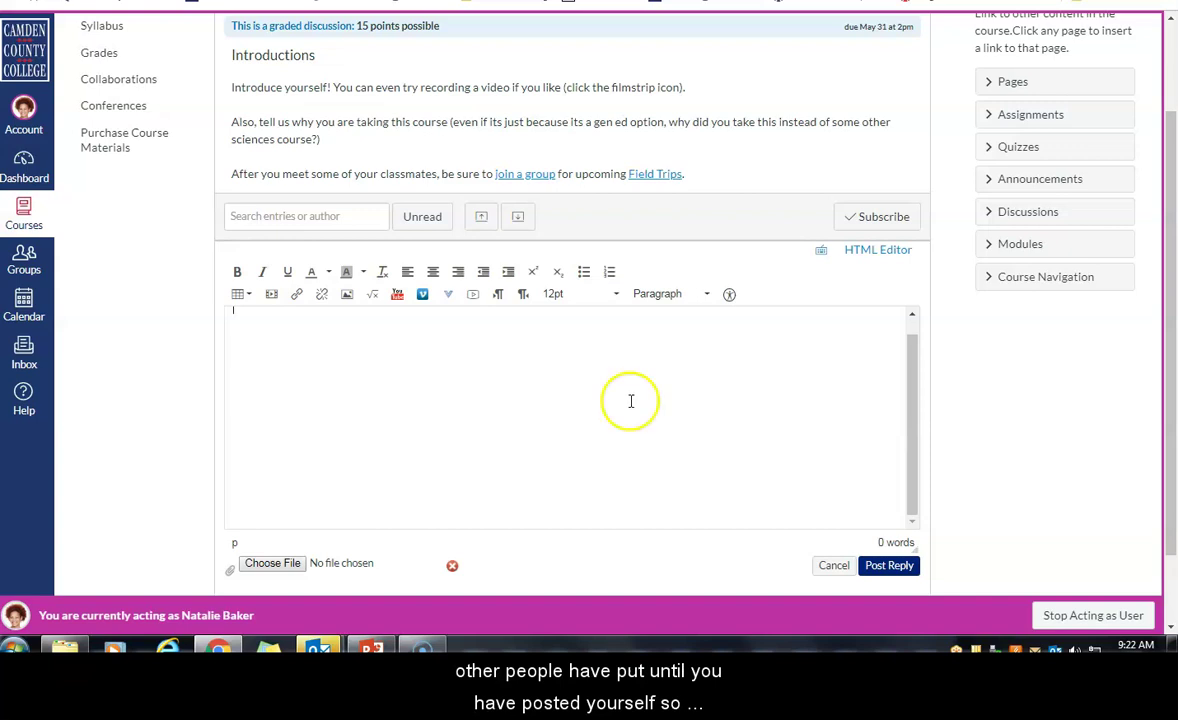
{"action": "scroll", "coordinate": [581, 403], "scroll_direction": "down", "scroll_amount": 2}
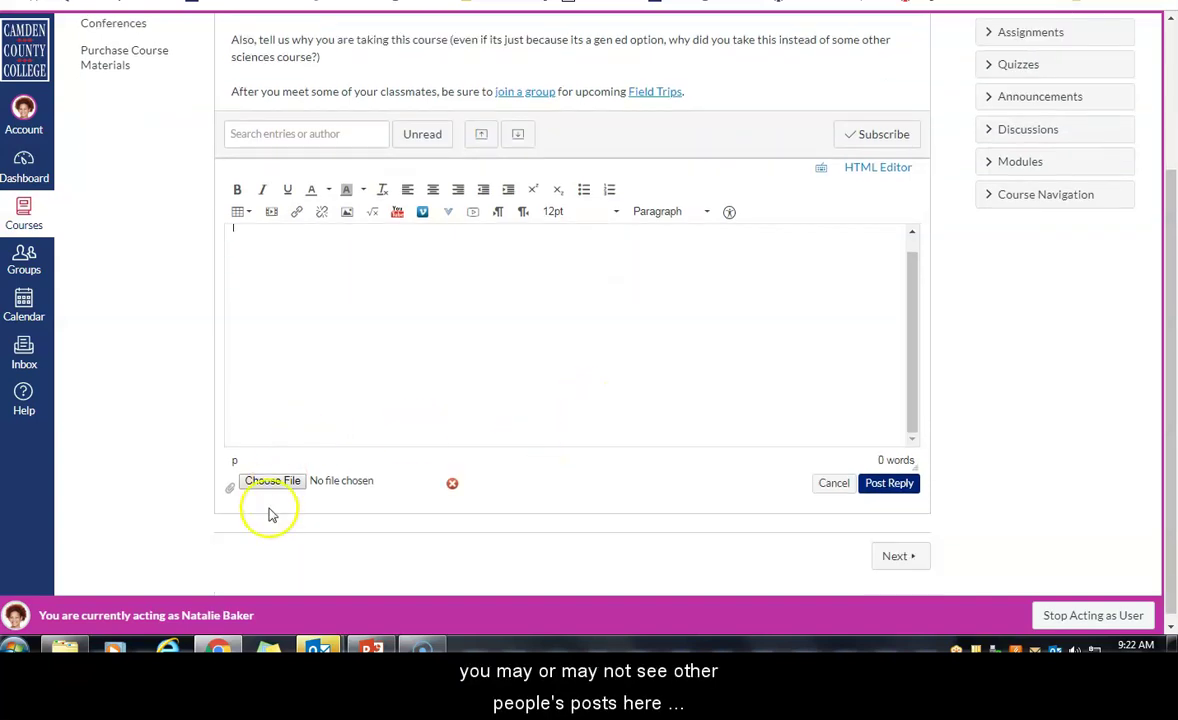
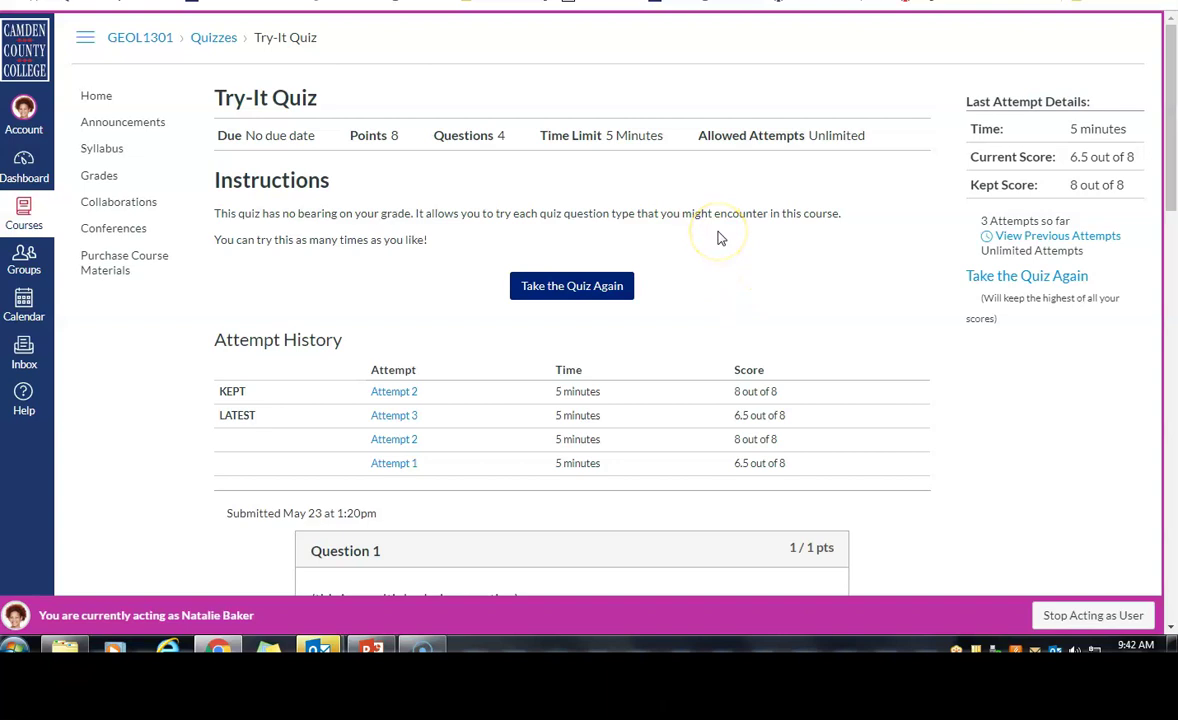
Start another attempt at the Try-It Quiz and hide its running time.
{"action": "left_click", "coordinate": [553, 288]}
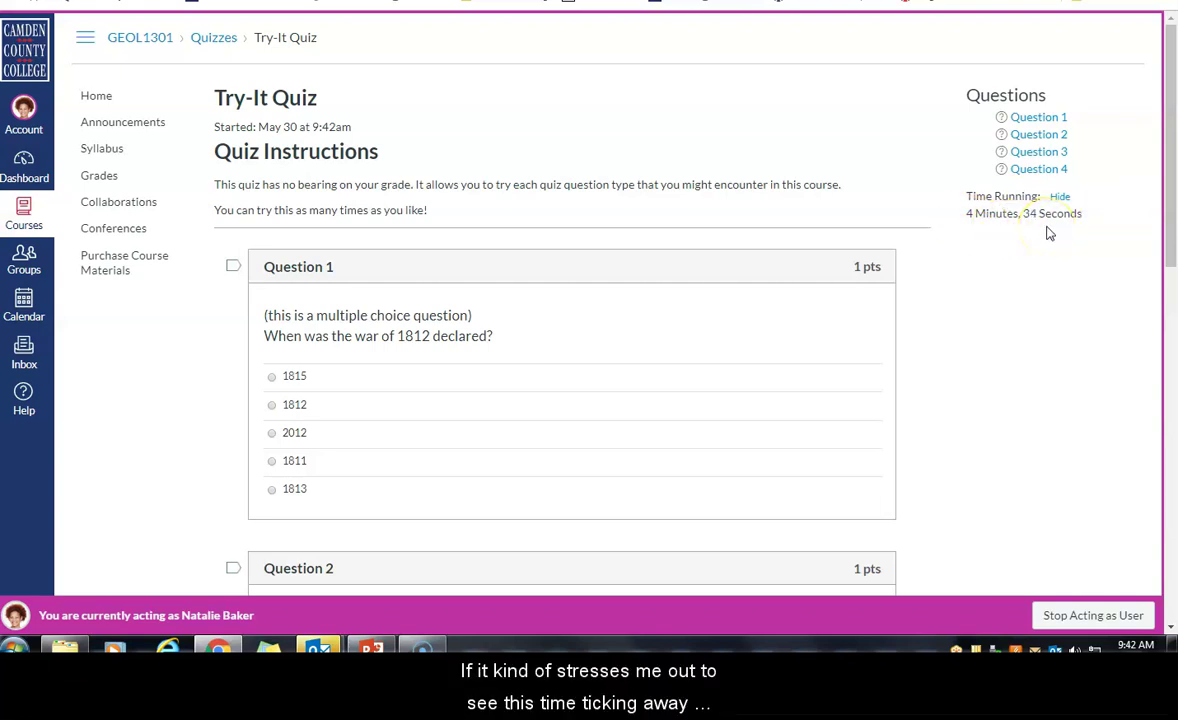
{"action": "left_click", "coordinate": [1060, 198]}
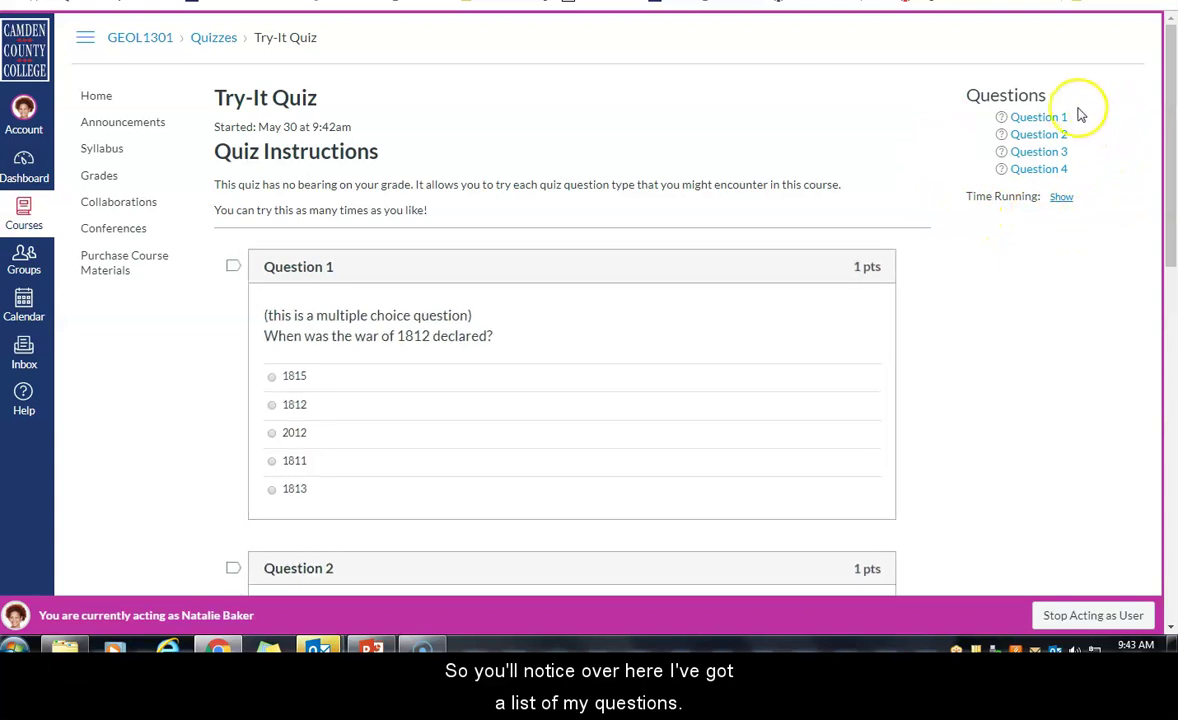
Try the quiz's question list by jumping to Question 1 and Question 4, and return to the start of the quiz.
{"action": "left_click", "coordinate": [1039, 118]}
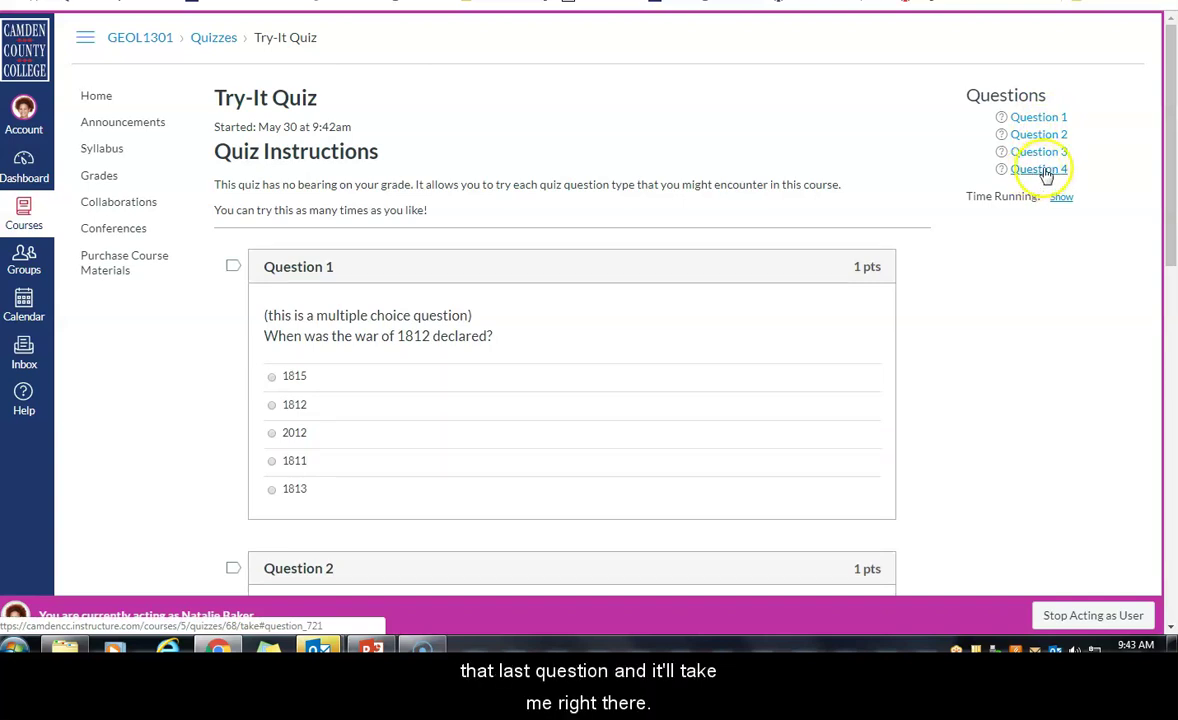
{"action": "left_click", "coordinate": [1040, 170]}
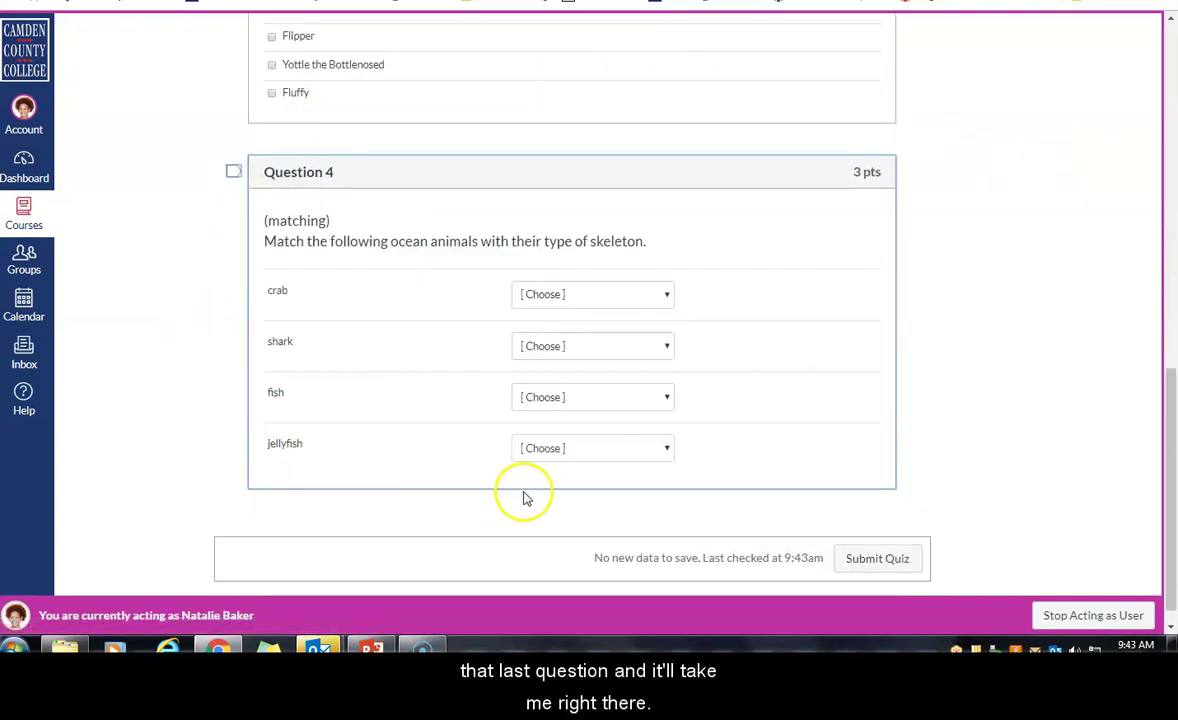
{"action": "left_click_drag", "start_coordinate": [1172, 407], "coordinate": [1123, 76]}
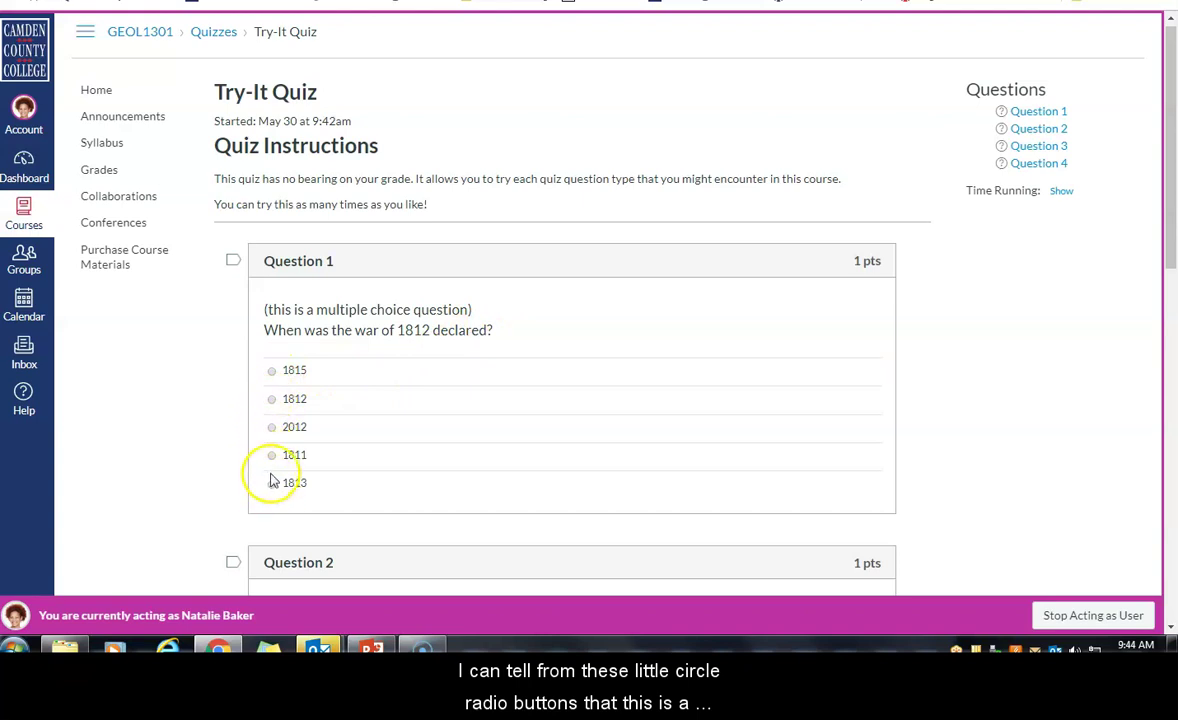
Answer Question 1 about the War of 1812, trying other options before settling on 1812.
{"action": "left_click", "coordinate": [271, 400]}
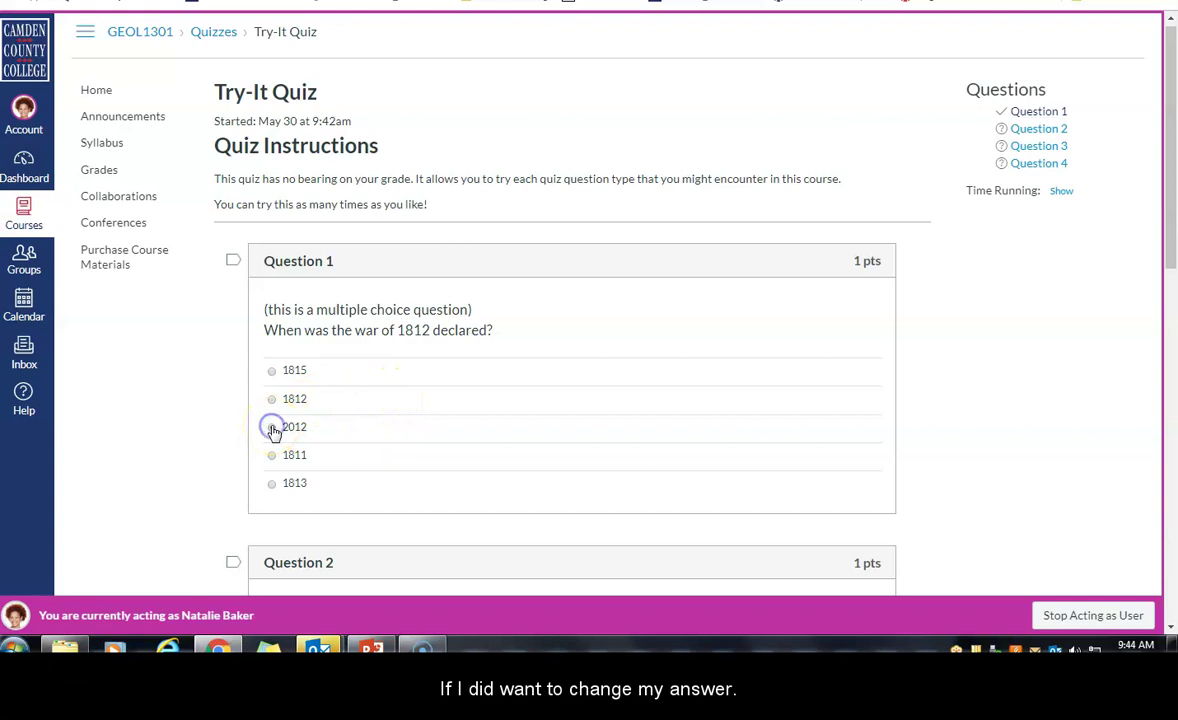
{"action": "left_click", "coordinate": [273, 372]}
{"action": "left_click", "coordinate": [271, 400]}
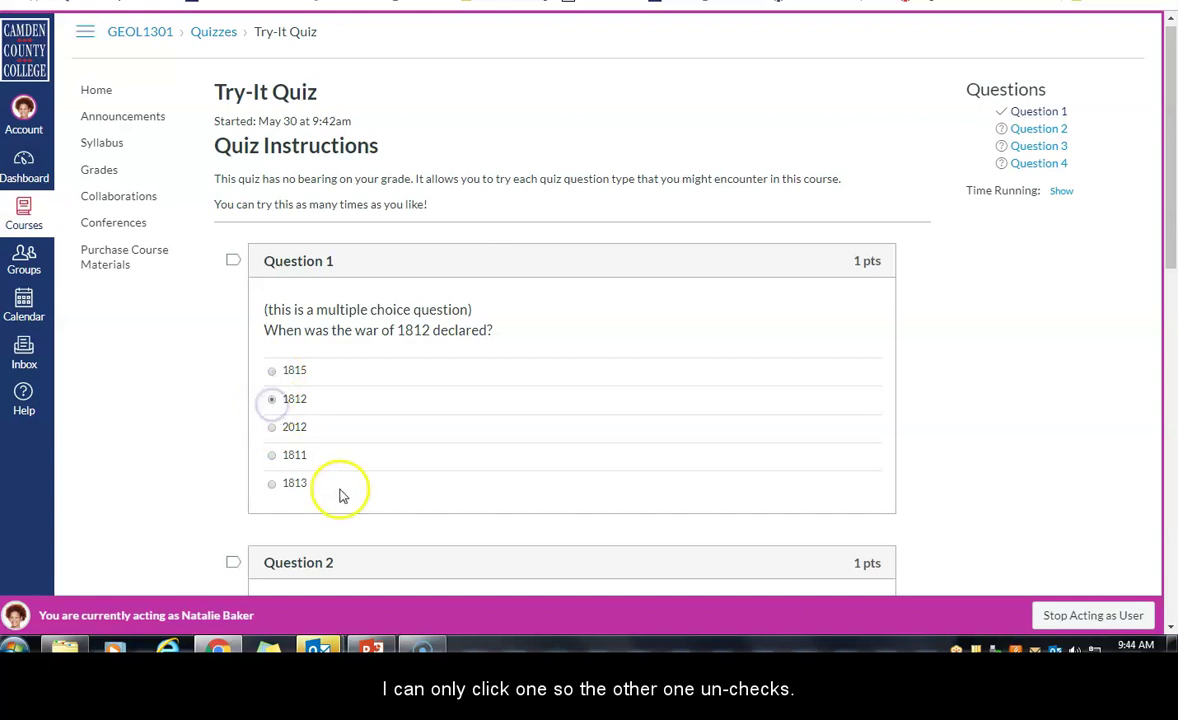
Bookmark Question 1 for review and jump to it from the question list.
{"action": "left_click", "coordinate": [228, 302]}
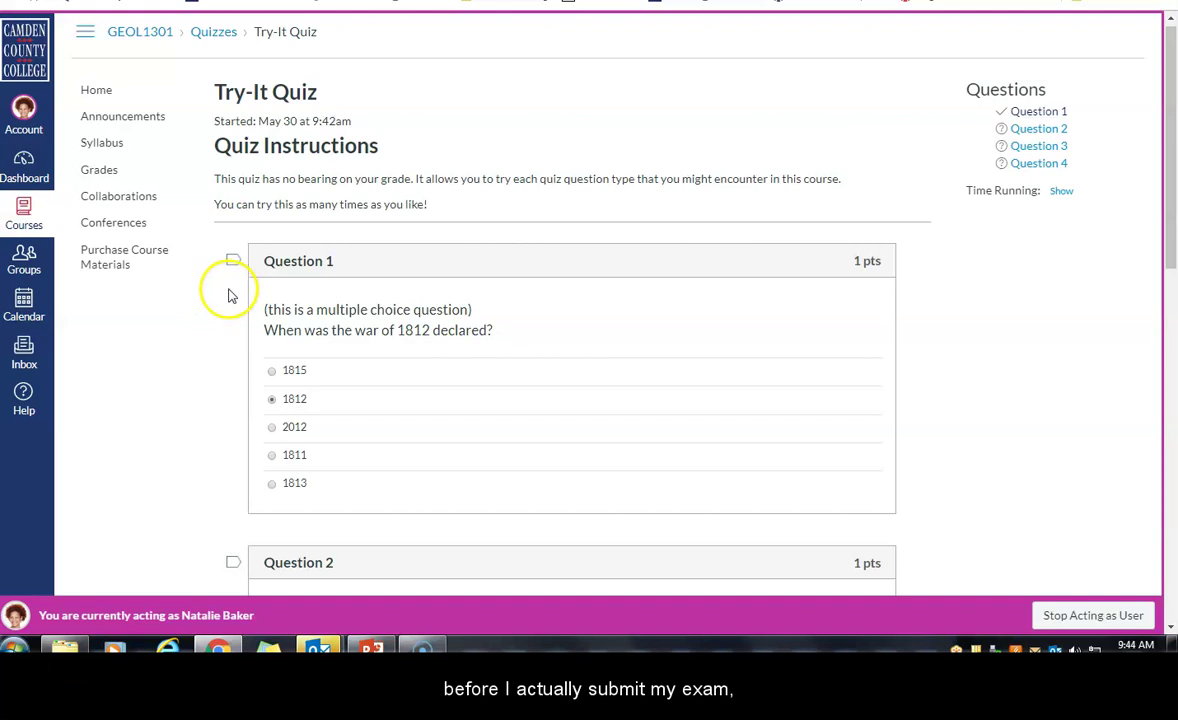
{"action": "left_click", "coordinate": [233, 262]}
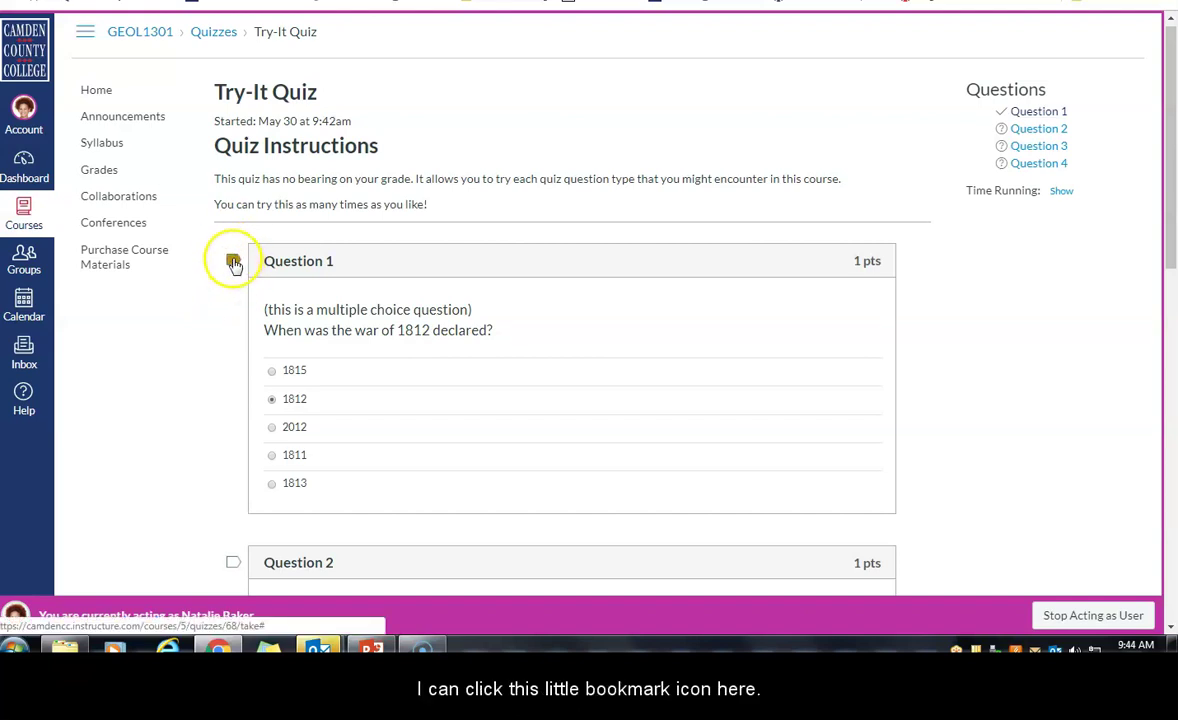
{"action": "left_click", "coordinate": [222, 346]}
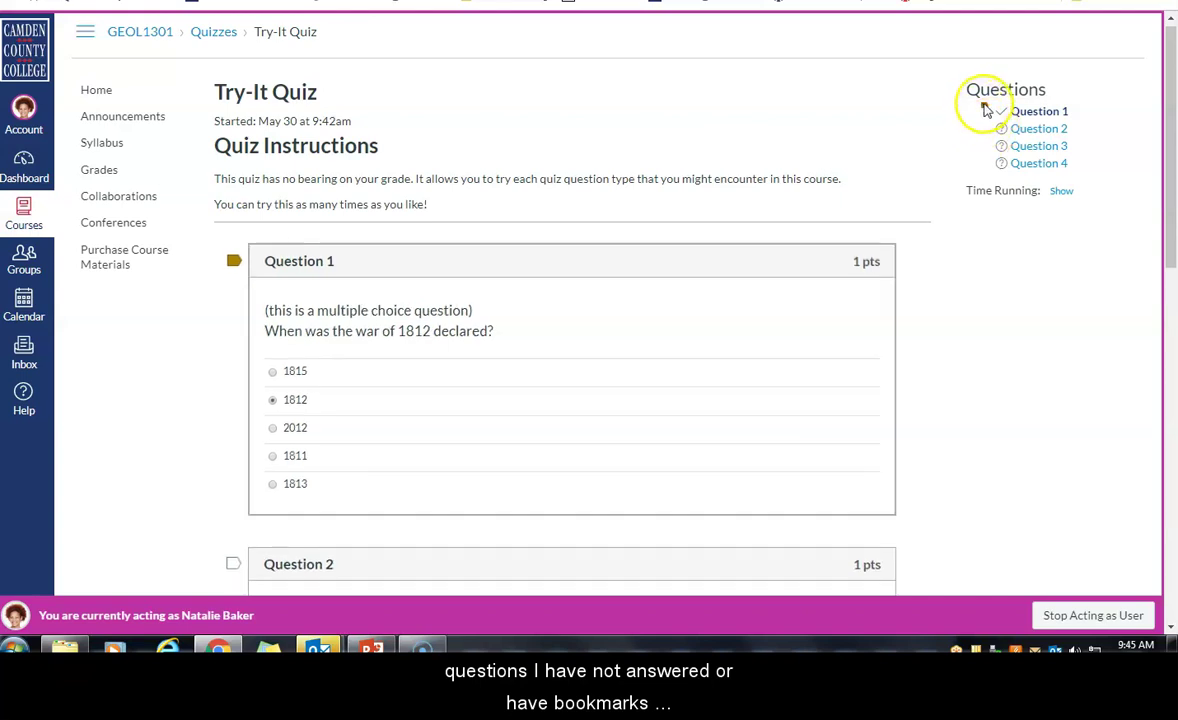
{"action": "left_click", "coordinate": [1036, 116]}
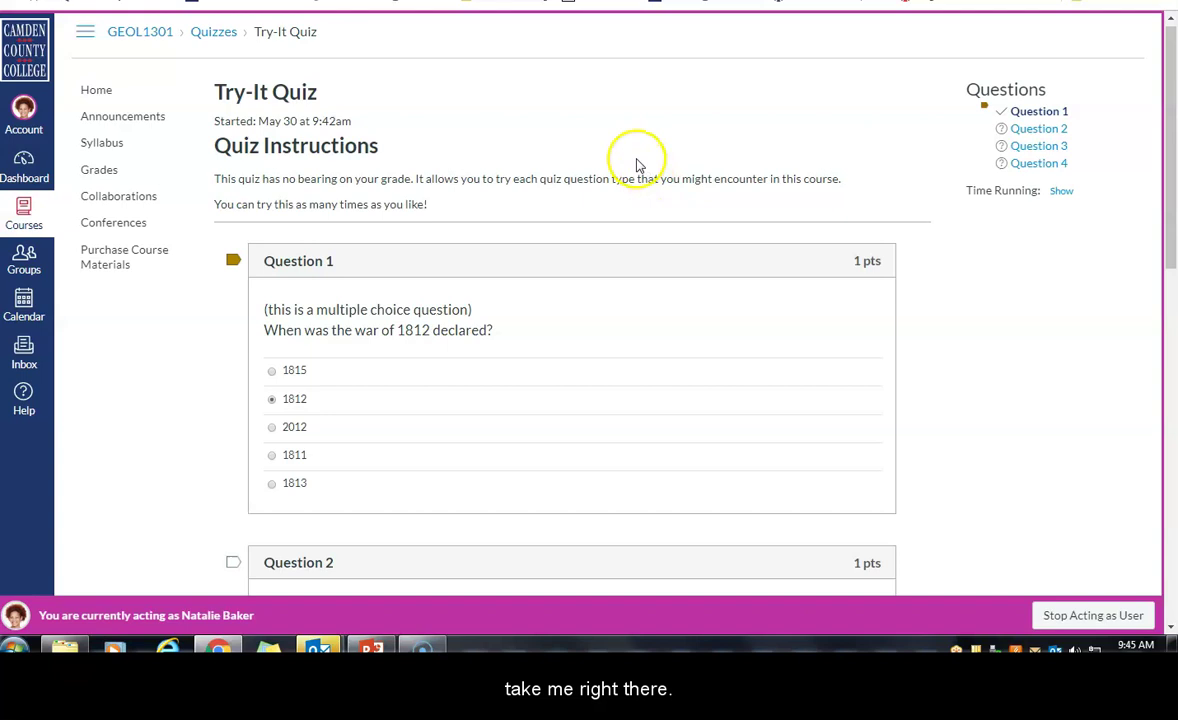
Answer the true/false Question 2 with True and move on to Question 3 about dolphin names.
{"action": "scroll", "coordinate": [631, 154], "scroll_direction": "down", "scroll_amount": 3}
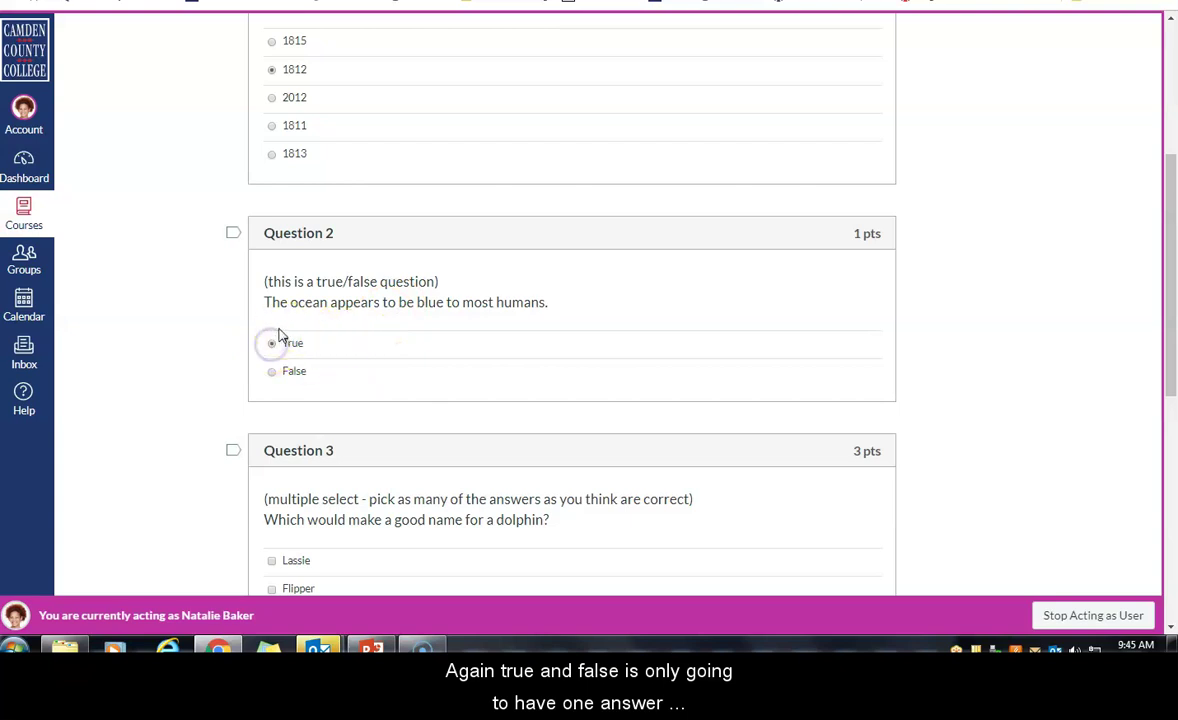
{"action": "scroll", "coordinate": [570, 343], "scroll_direction": "down", "scroll_amount": 3}
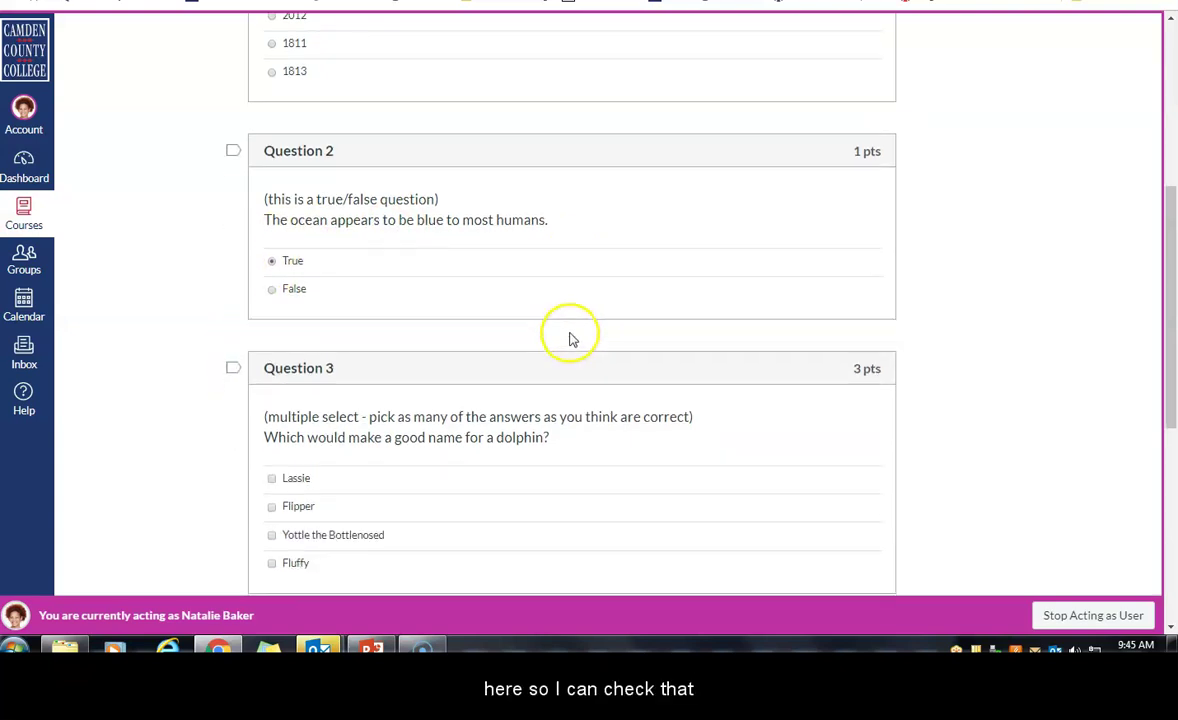
{"action": "scroll", "coordinate": [565, 338], "scroll_direction": "down", "scroll_amount": 1}
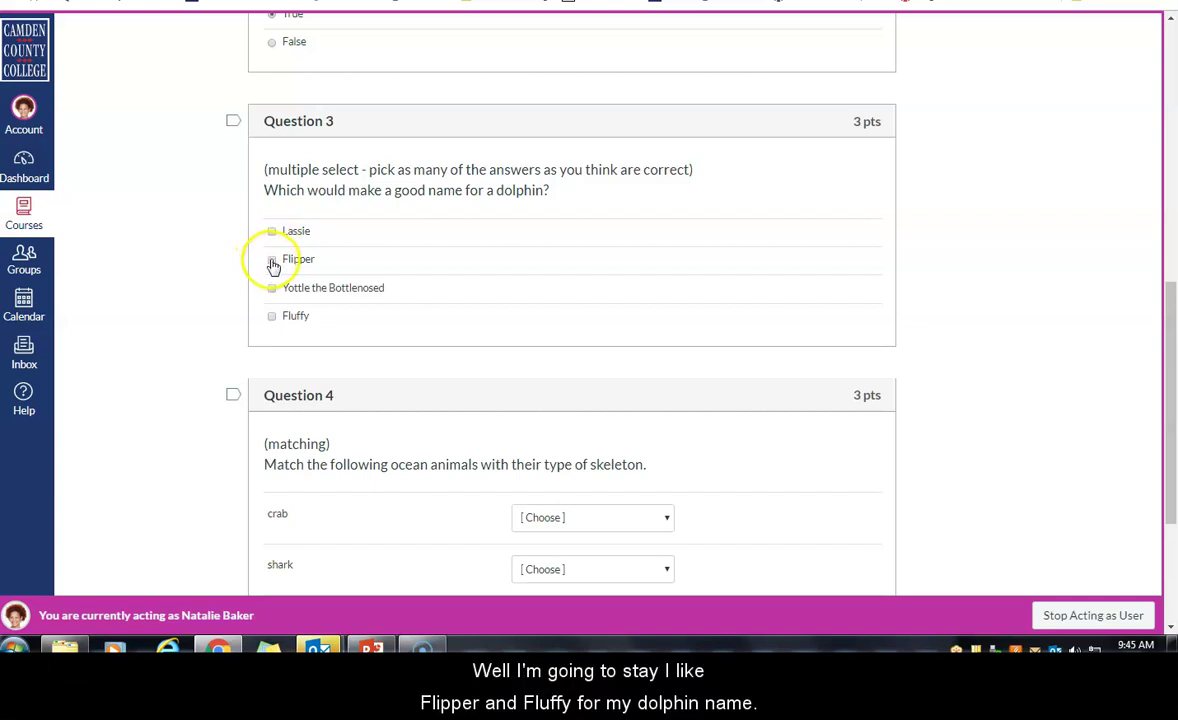
Answer the multiple-select Question 3 by choosing Flipper and Fluffy as the dolphin names.
{"action": "left_click", "coordinate": [272, 316]}
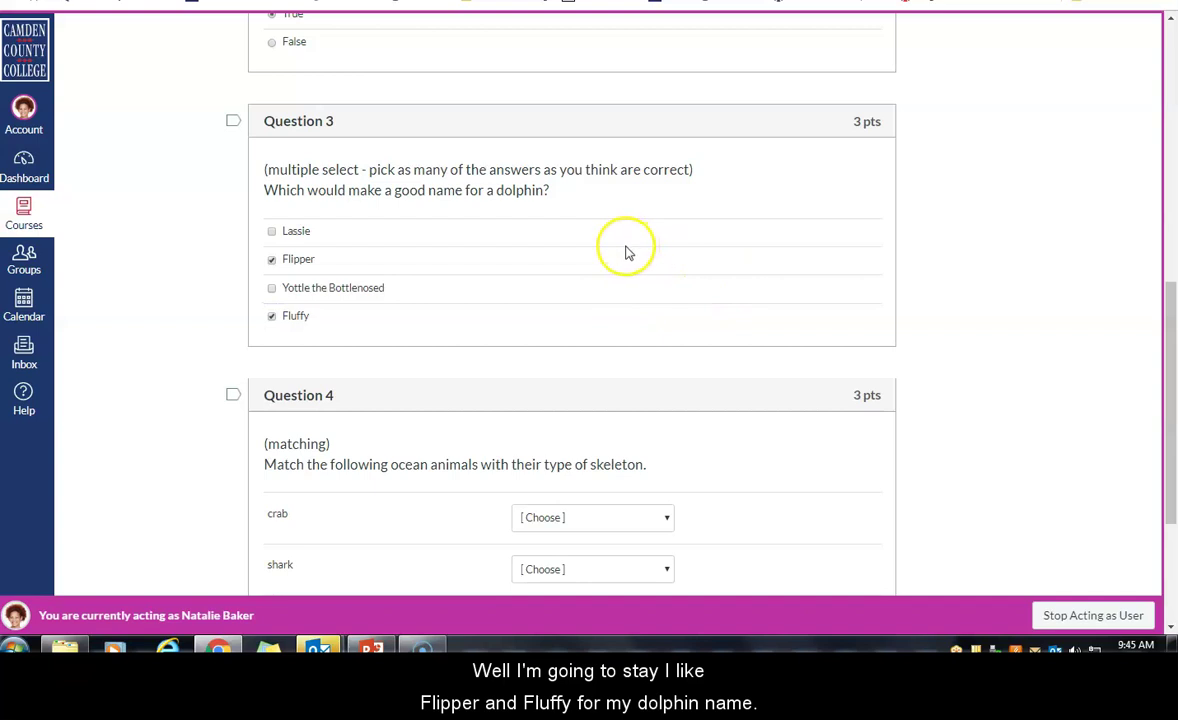
{"action": "scroll", "coordinate": [617, 249], "scroll_direction": "down", "scroll_amount": 1}
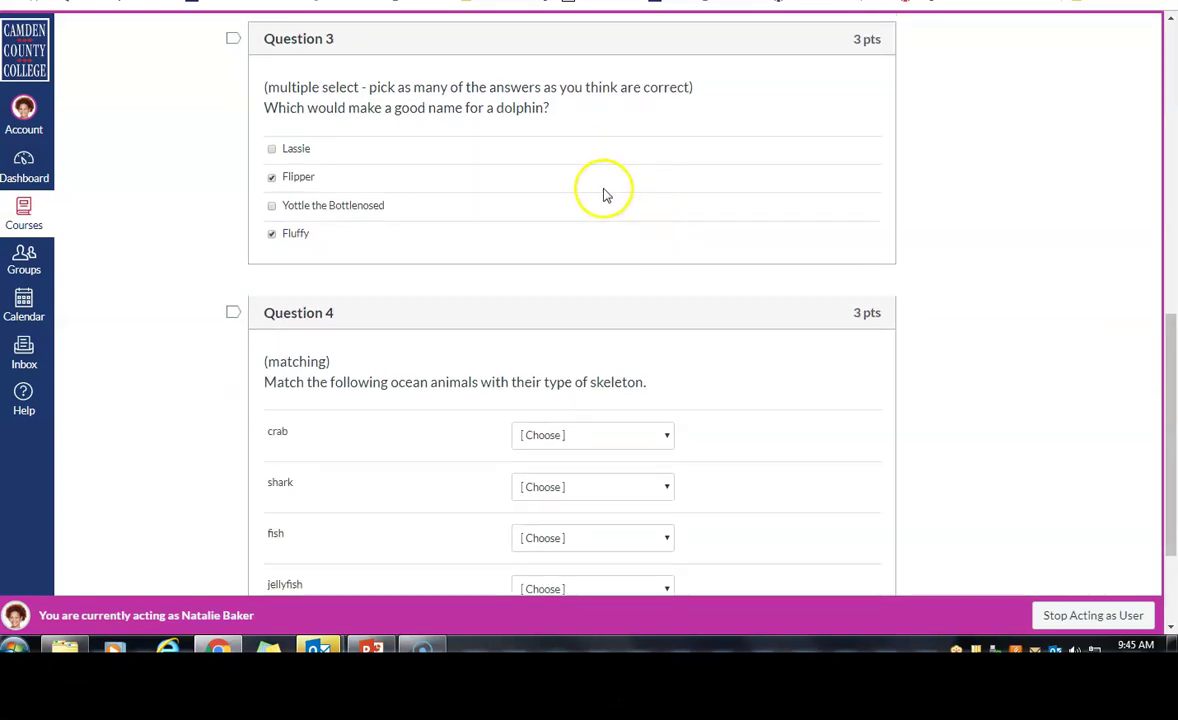
Answer Question 4 by matching crab with exoskeleton, shark with cartilaginous skeleton, fish with endoskeleton and jellyfish with hydrostatic skeleton.
{"action": "scroll", "coordinate": [620, 177], "scroll_direction": "down", "scroll_amount": 2}
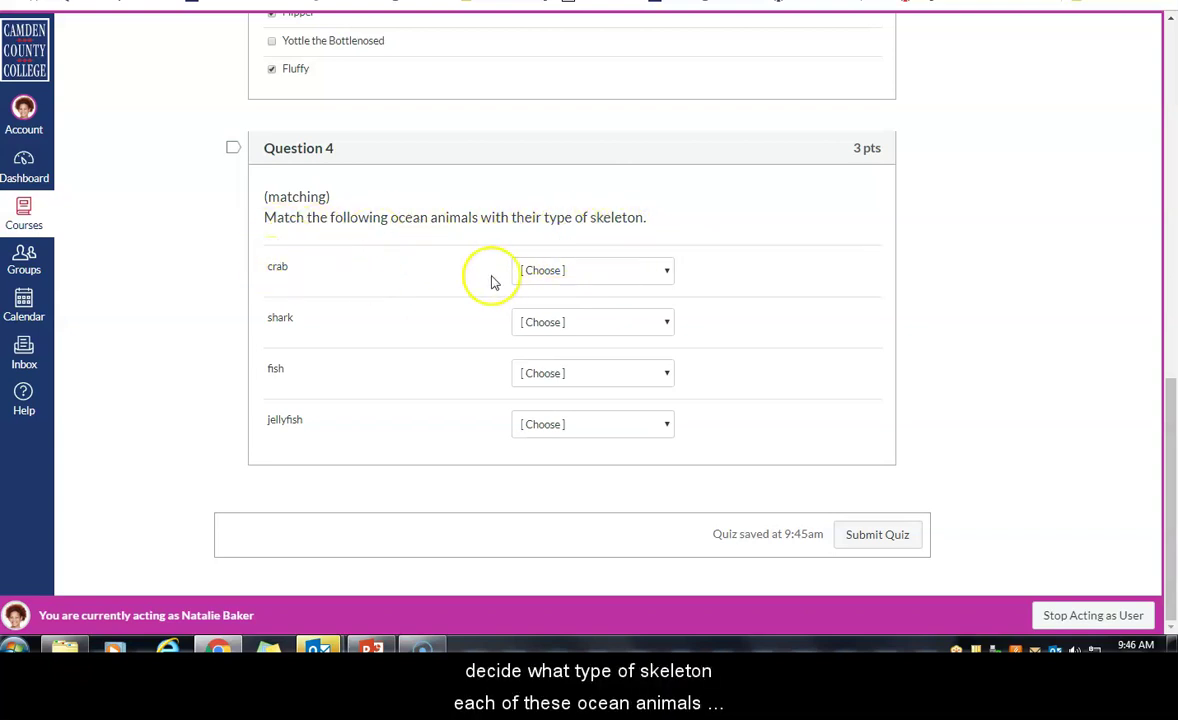
{"action": "left_click", "coordinate": [612, 272]}
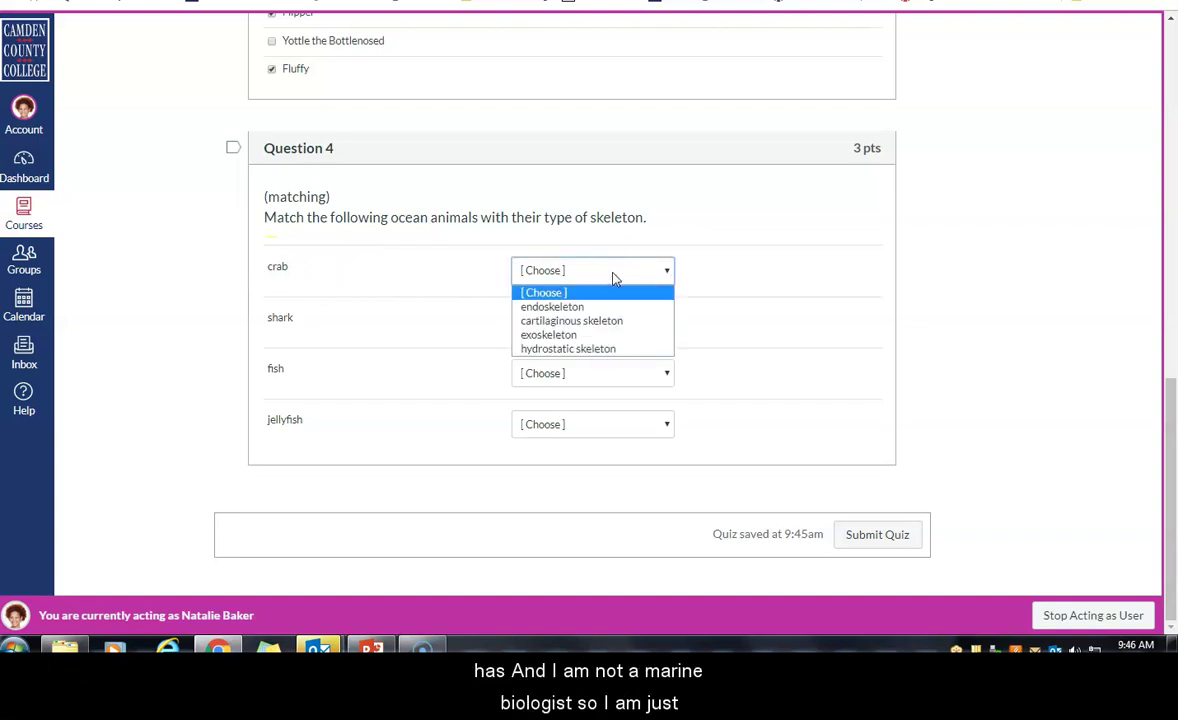
{"action": "left_click", "coordinate": [597, 336]}
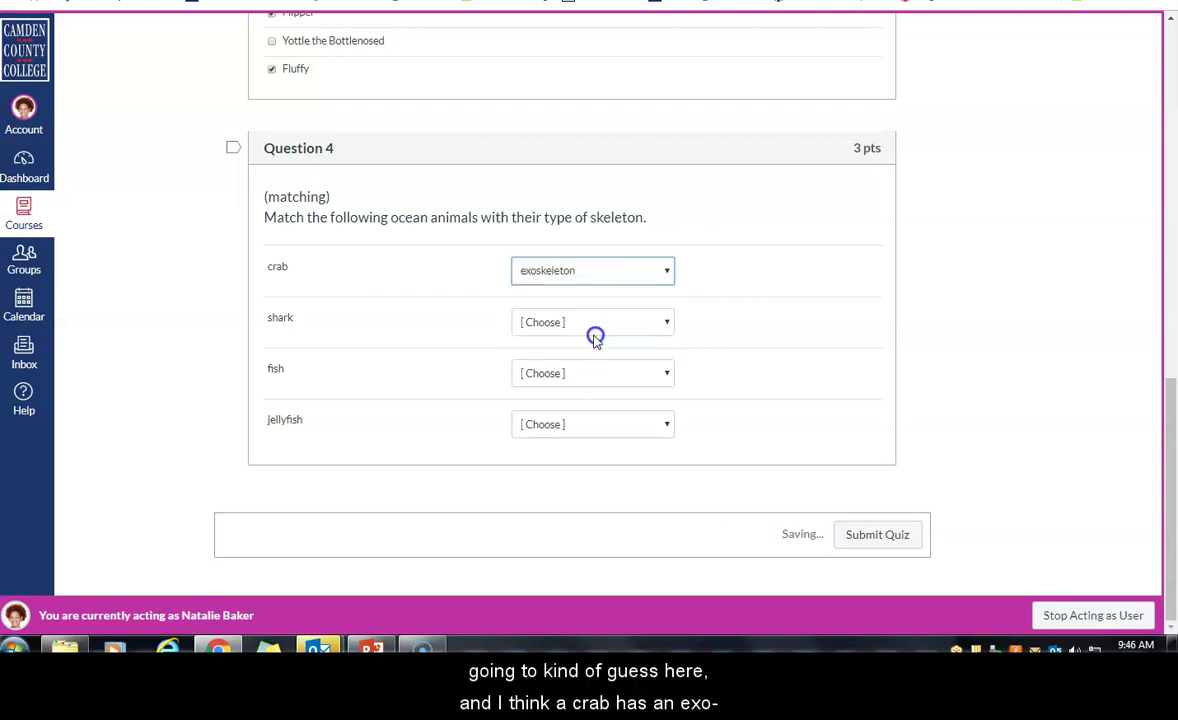
{"action": "left_click", "coordinate": [610, 324]}
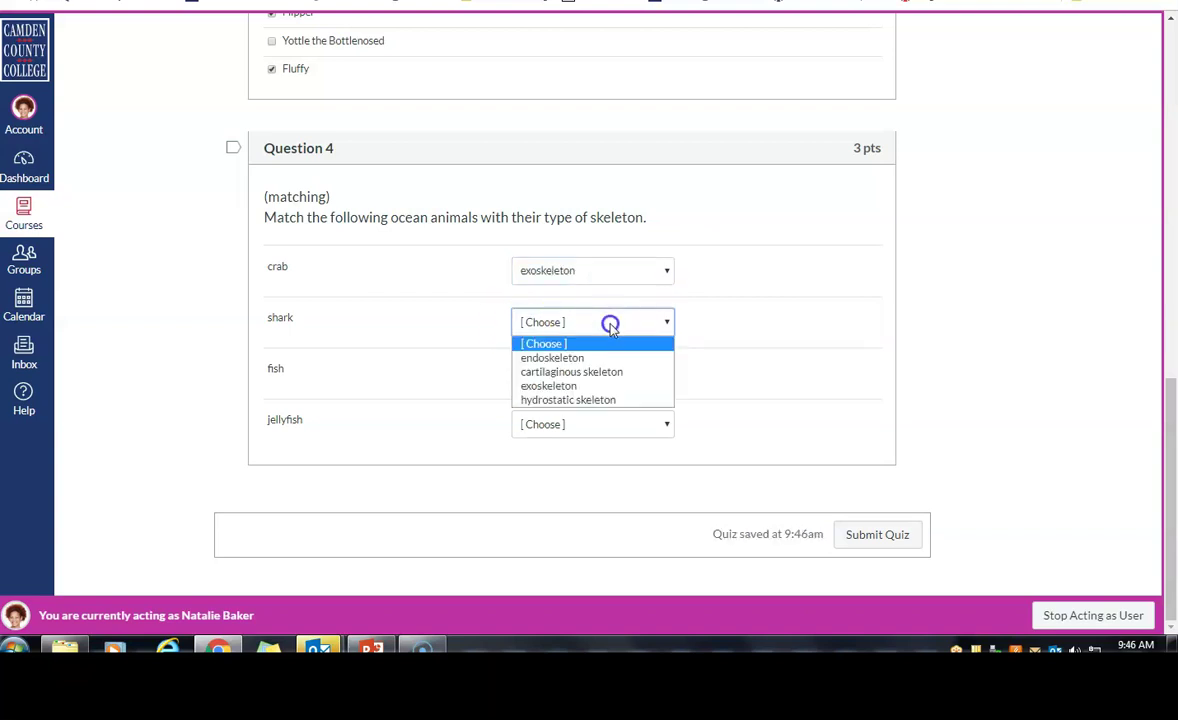
{"action": "left_click", "coordinate": [605, 375]}
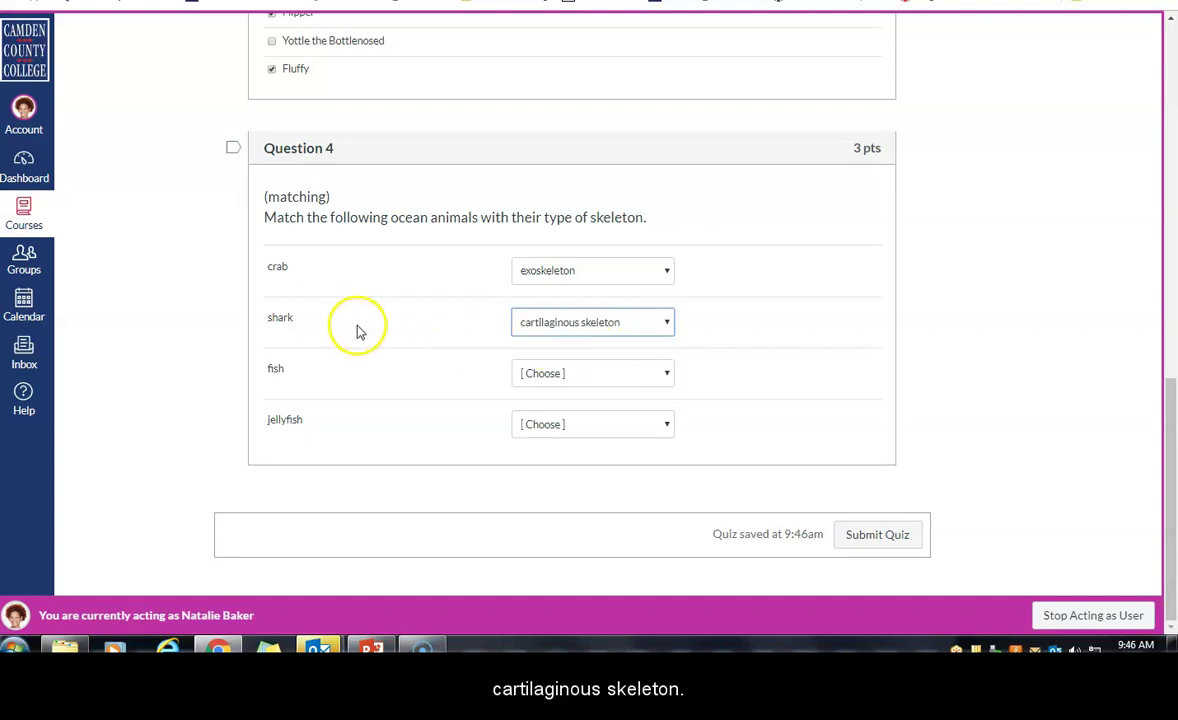
{"action": "left_click", "coordinate": [619, 377]}
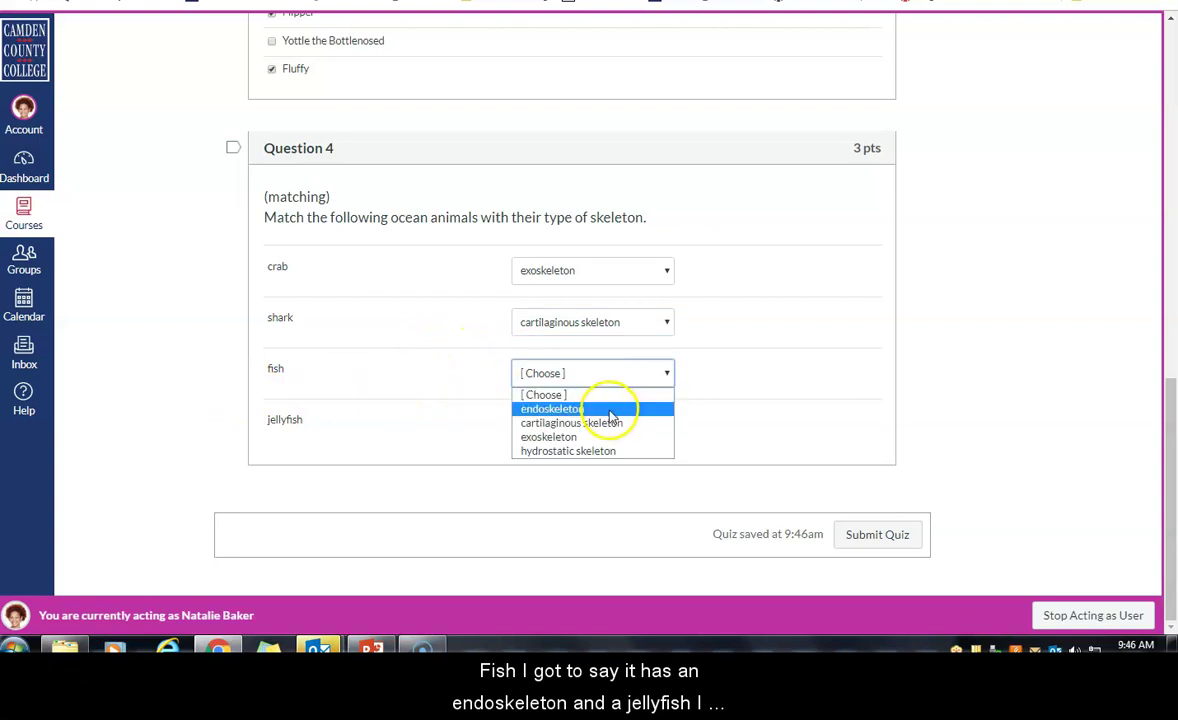
{"action": "left_click", "coordinate": [600, 409]}
{"action": "left_click", "coordinate": [553, 430]}
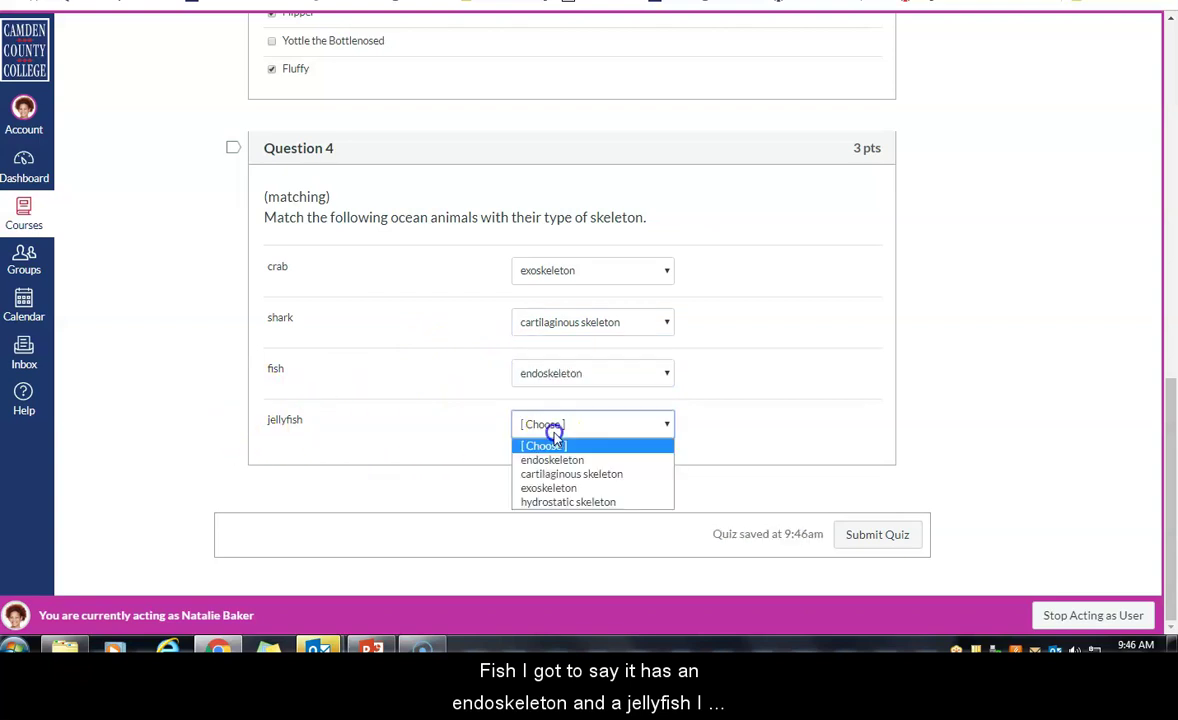
{"action": "left_click", "coordinate": [555, 506]}
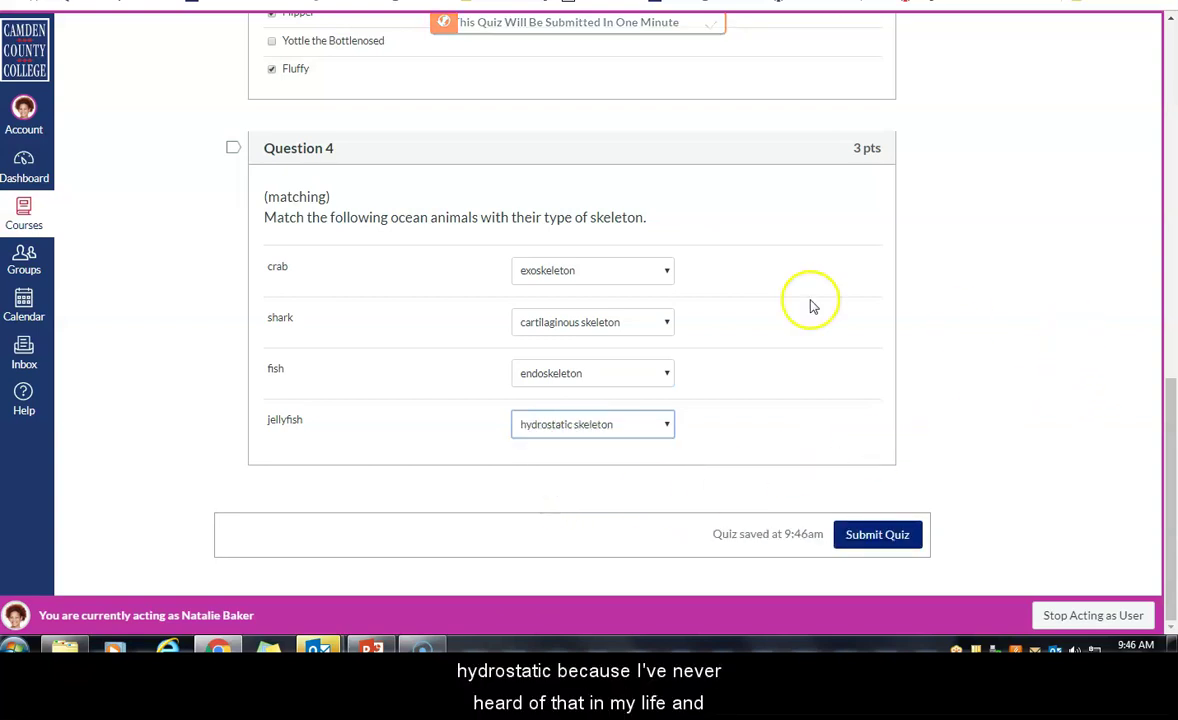
Show the quiz's running time and submit the Try-It Quiz.
{"action": "left_click_drag", "start_coordinate": [1172, 435], "coordinate": [1163, 78]}
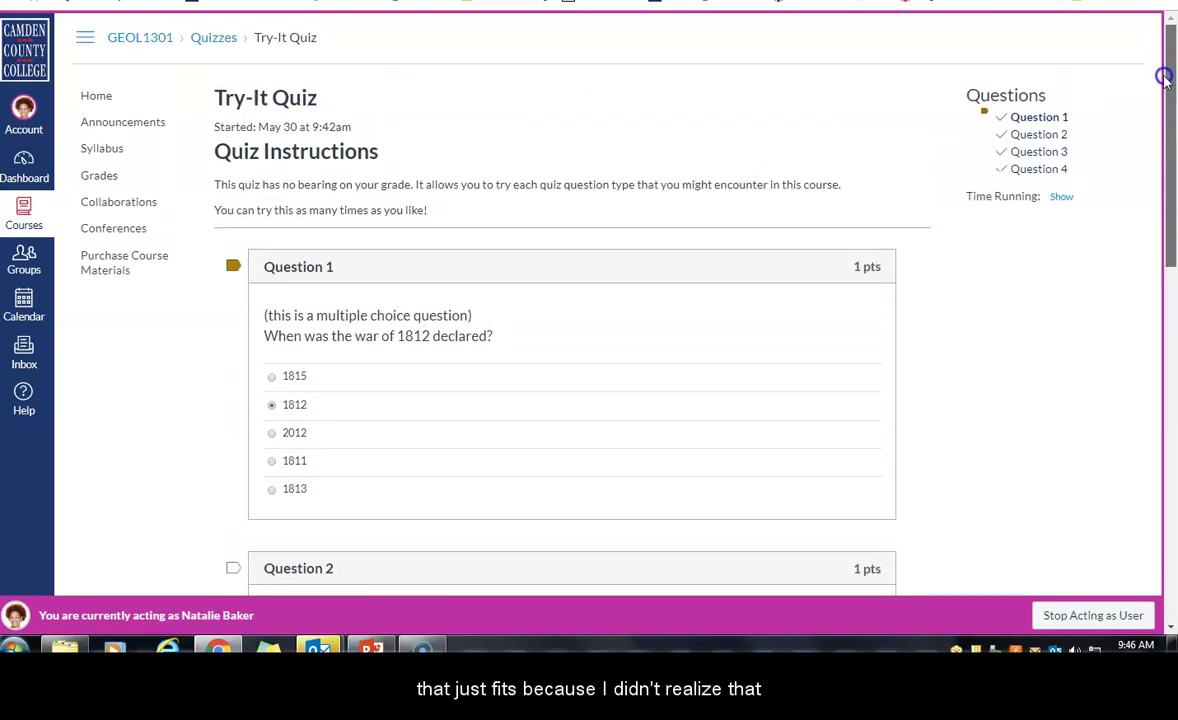
{"action": "left_click", "coordinate": [1060, 197]}
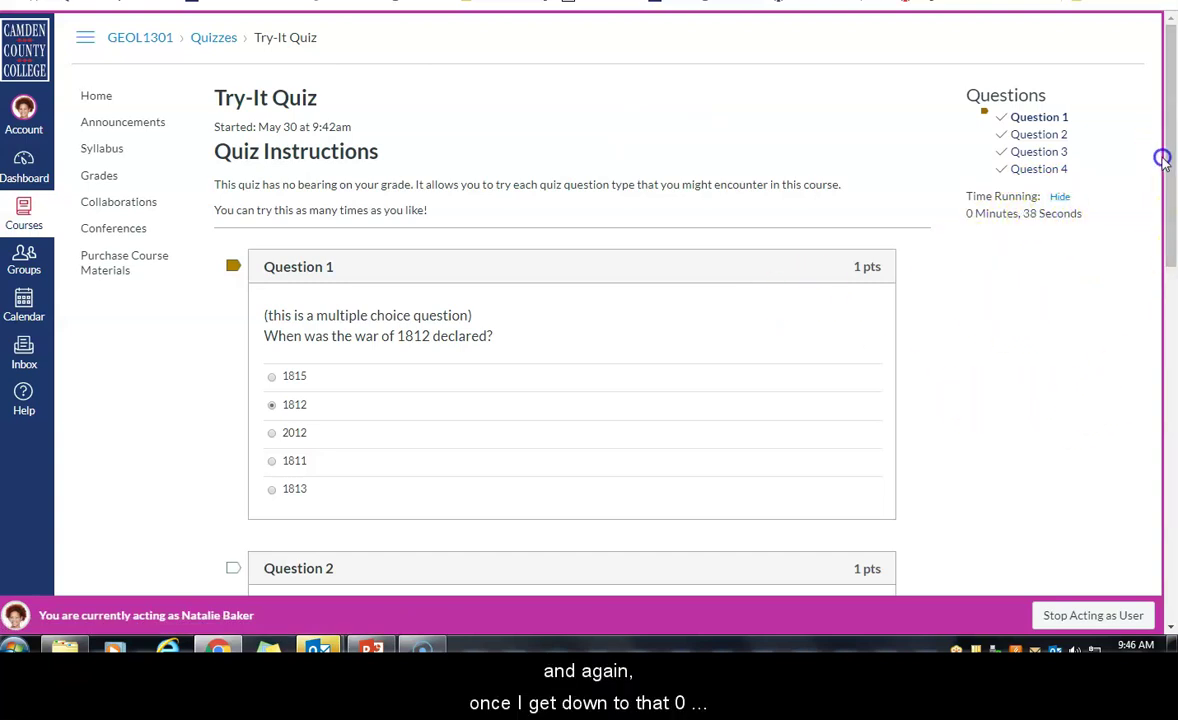
{"action": "scroll", "coordinate": [1168, 150], "scroll_direction": "down", "scroll_amount": 1}
{"action": "left_click_drag", "start_coordinate": [1172, 143], "coordinate": [1172, 517]}
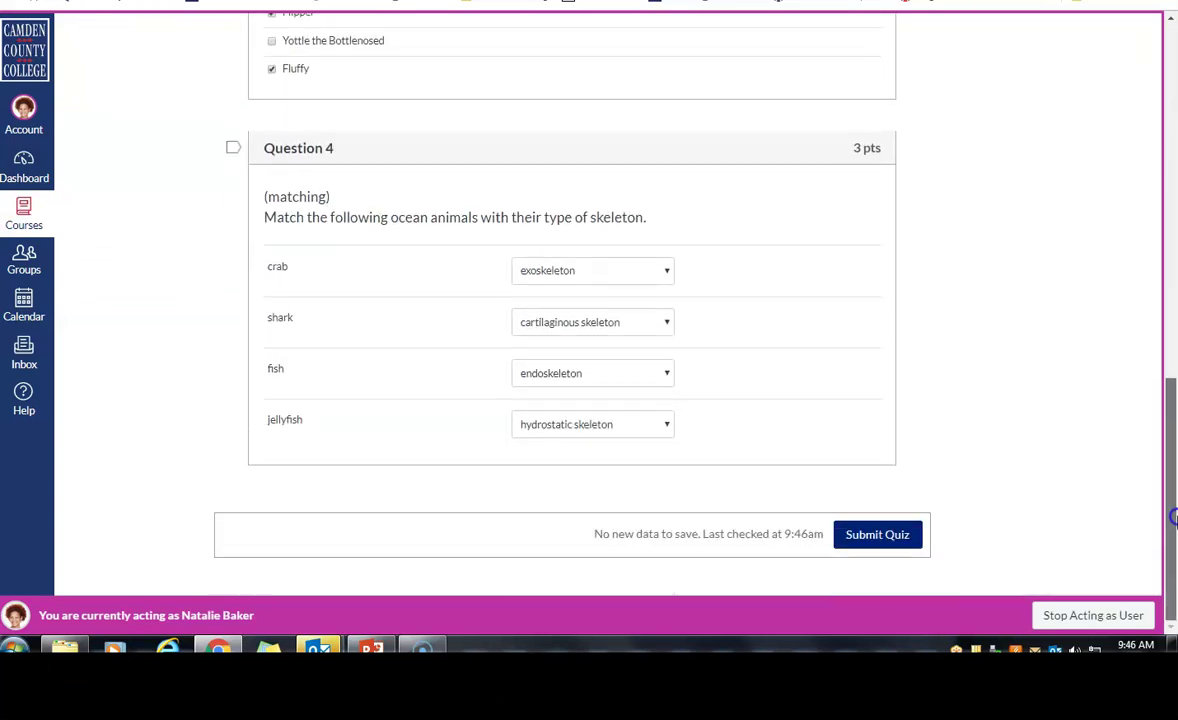
{"action": "left_click", "coordinate": [880, 536]}
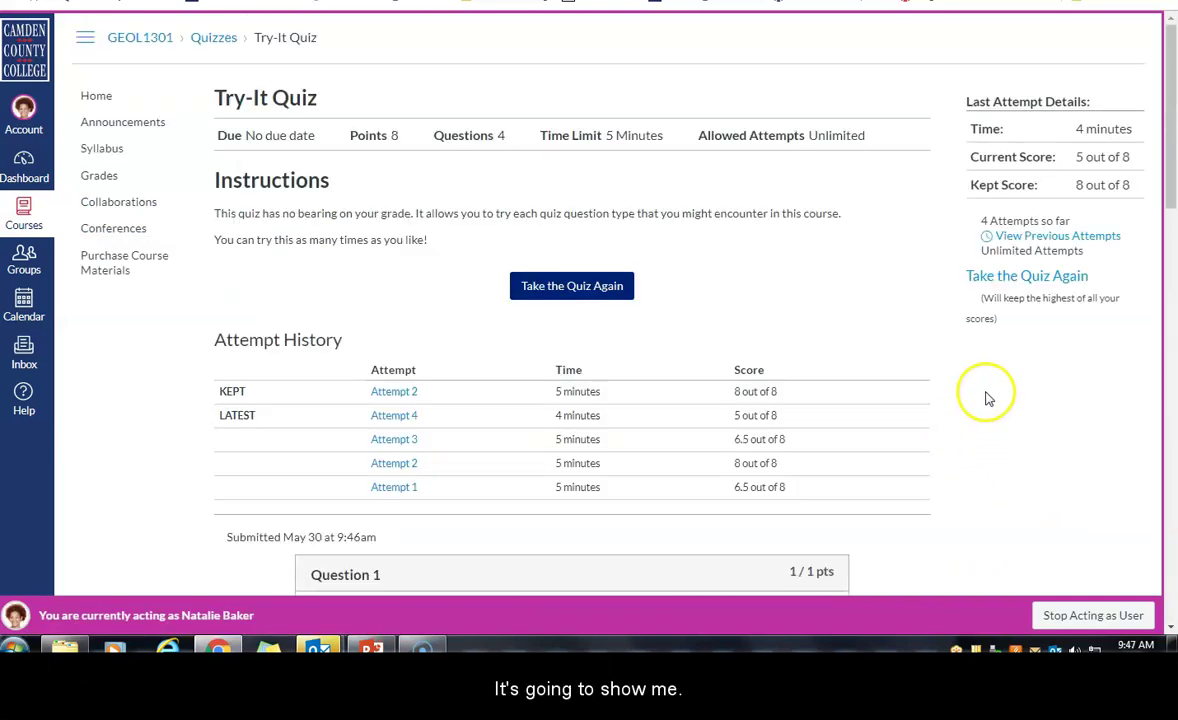
Review the graded answers and points for all four questions, and return to the attempt history at the start of the results page.
{"action": "scroll", "coordinate": [986, 400], "scroll_direction": "down", "scroll_amount": 2}
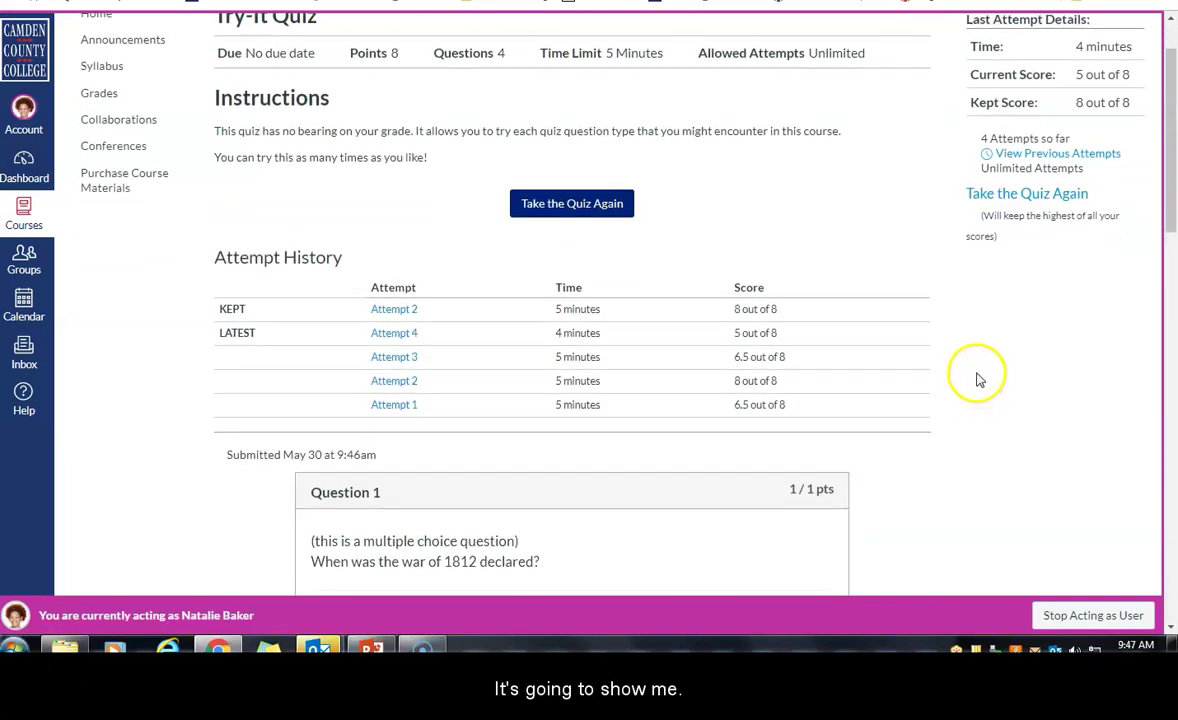
{"action": "scroll", "coordinate": [980, 378], "scroll_direction": "down", "scroll_amount": 5}
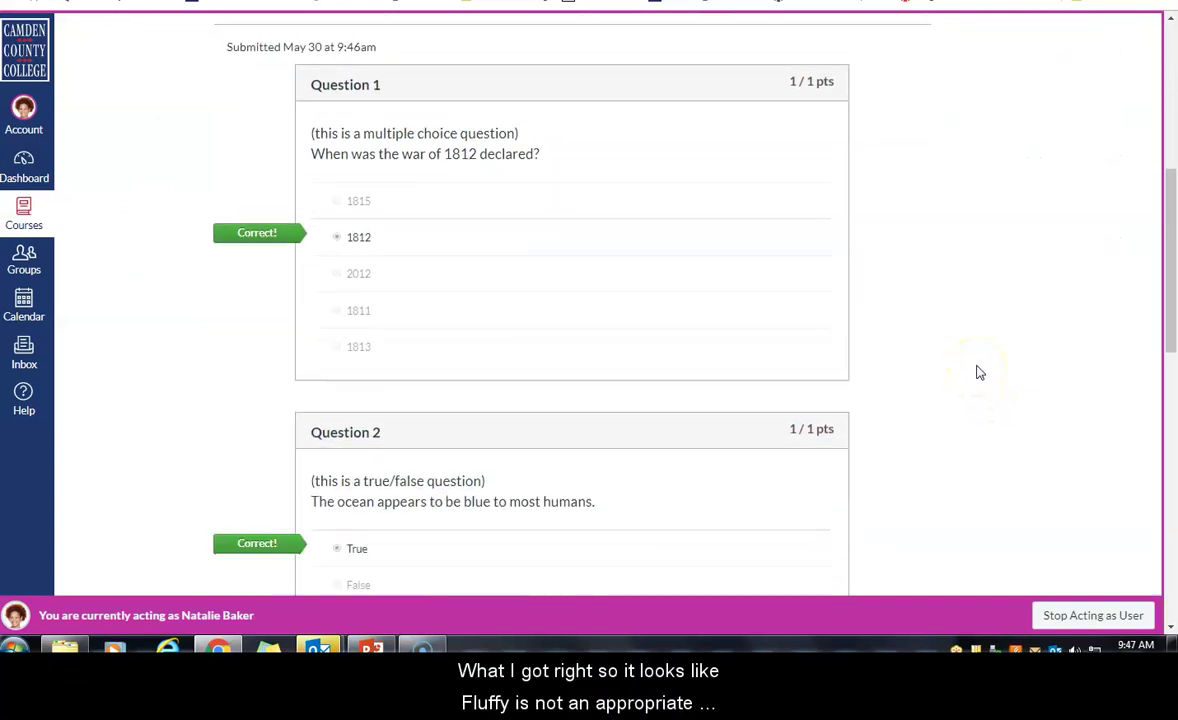
{"action": "scroll", "coordinate": [980, 372], "scroll_direction": "down", "scroll_amount": 5}
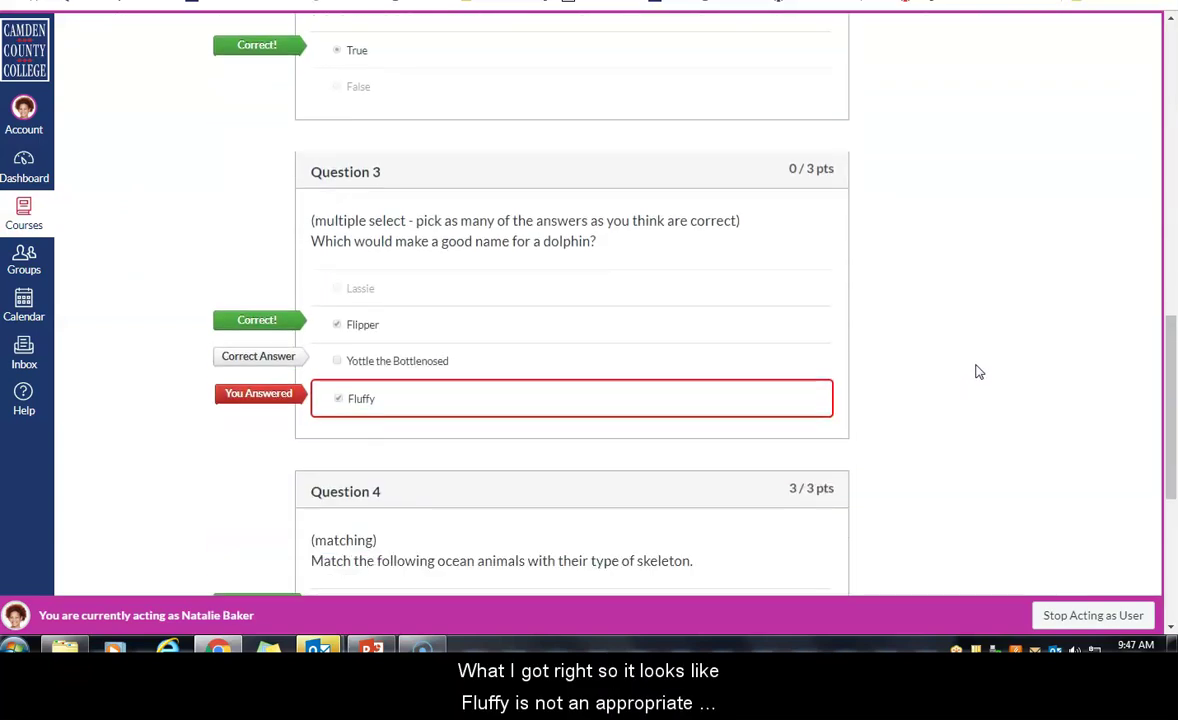
{"action": "scroll", "coordinate": [979, 372], "scroll_direction": "down", "scroll_amount": 1}
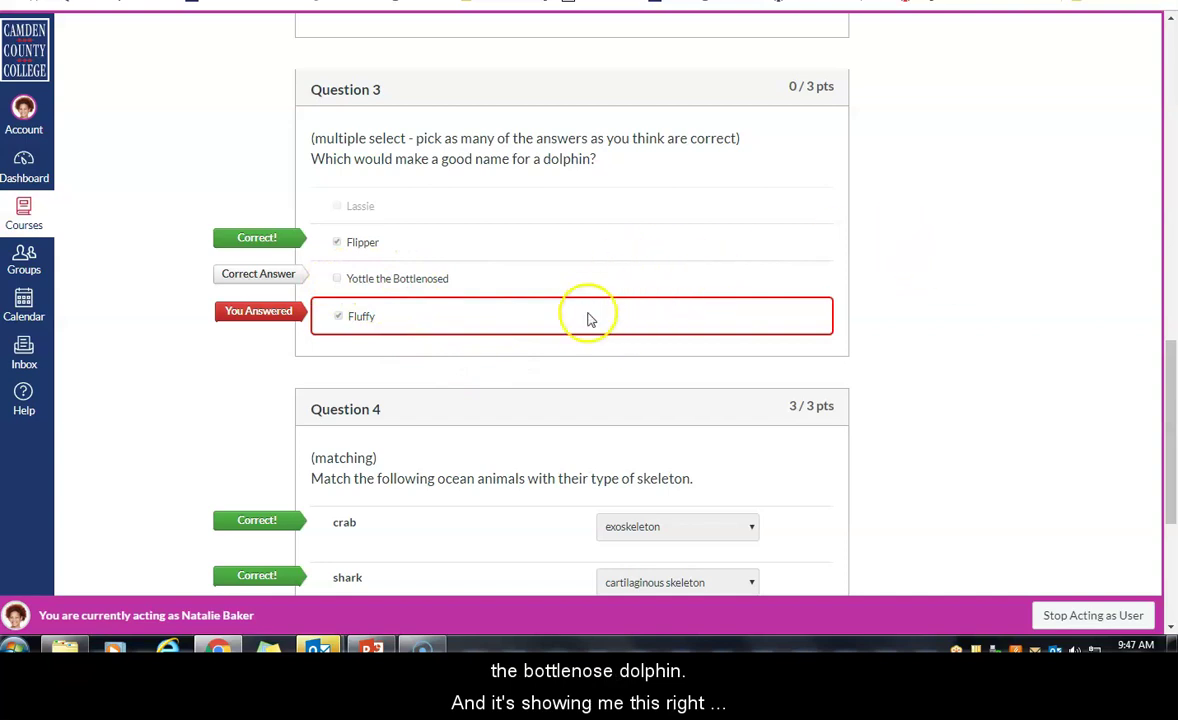
{"action": "scroll", "coordinate": [922, 250], "scroll_direction": "down", "scroll_amount": 3}
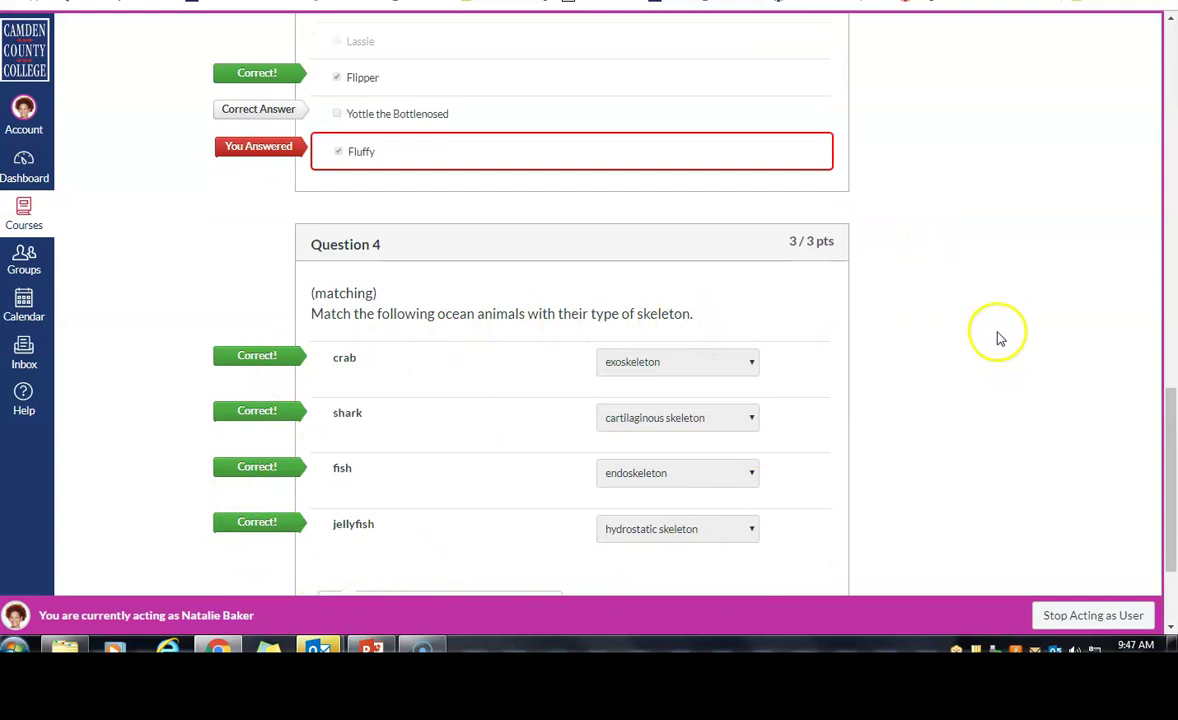
{"action": "scroll", "coordinate": [994, 371], "scroll_direction": "up", "scroll_amount": 1}
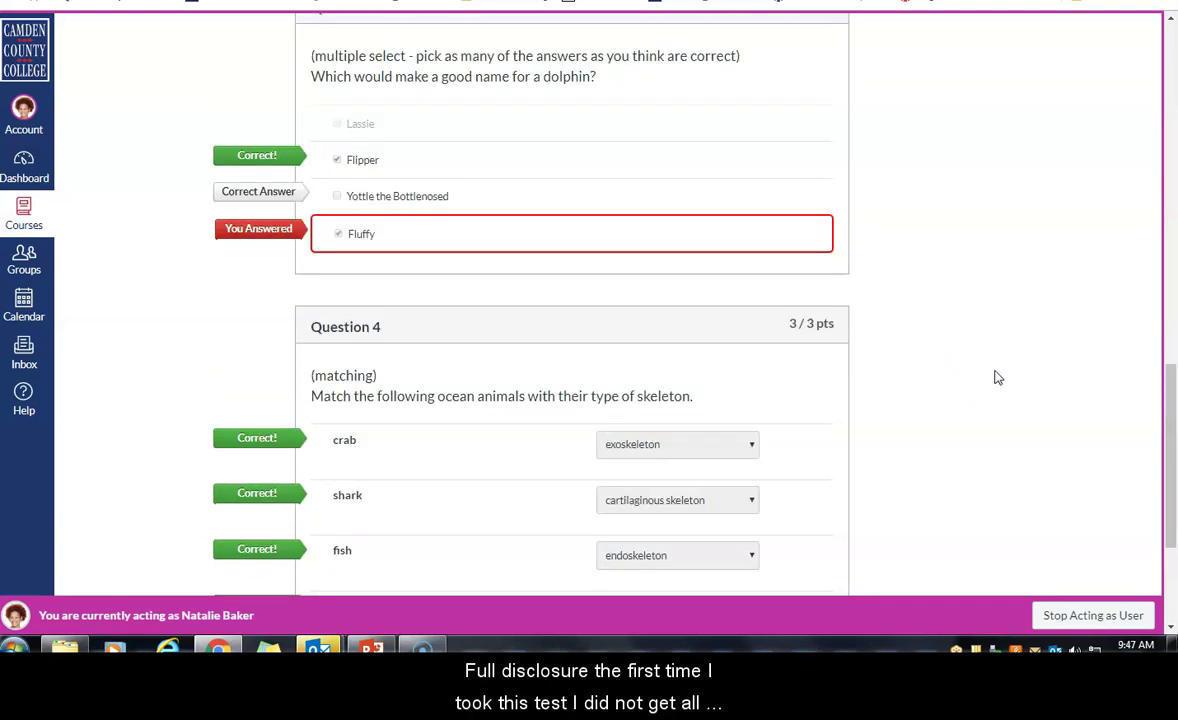
{"action": "scroll", "coordinate": [997, 377], "scroll_direction": "up", "scroll_amount": 1}
{"action": "scroll", "coordinate": [995, 384], "scroll_direction": "up", "scroll_amount": 1}
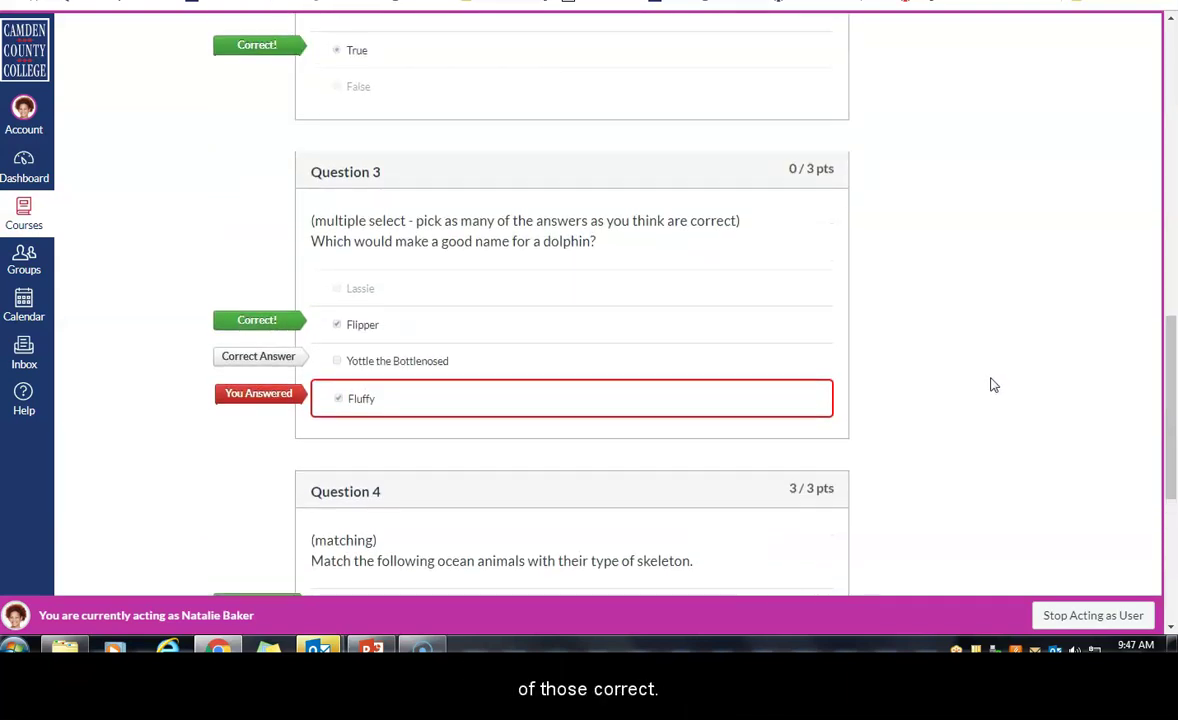
{"action": "scroll", "coordinate": [1010, 378], "scroll_direction": "up", "scroll_amount": 1}
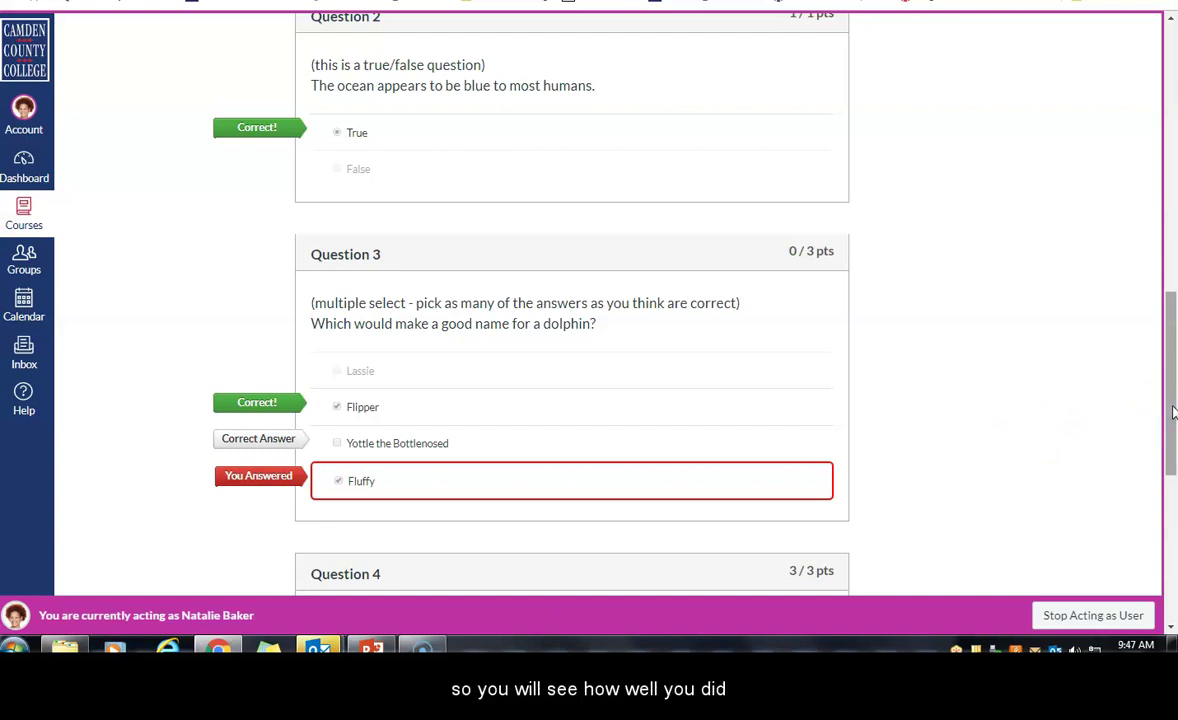
{"action": "left_click_drag", "start_coordinate": [1172, 412], "coordinate": [1173, 140]}
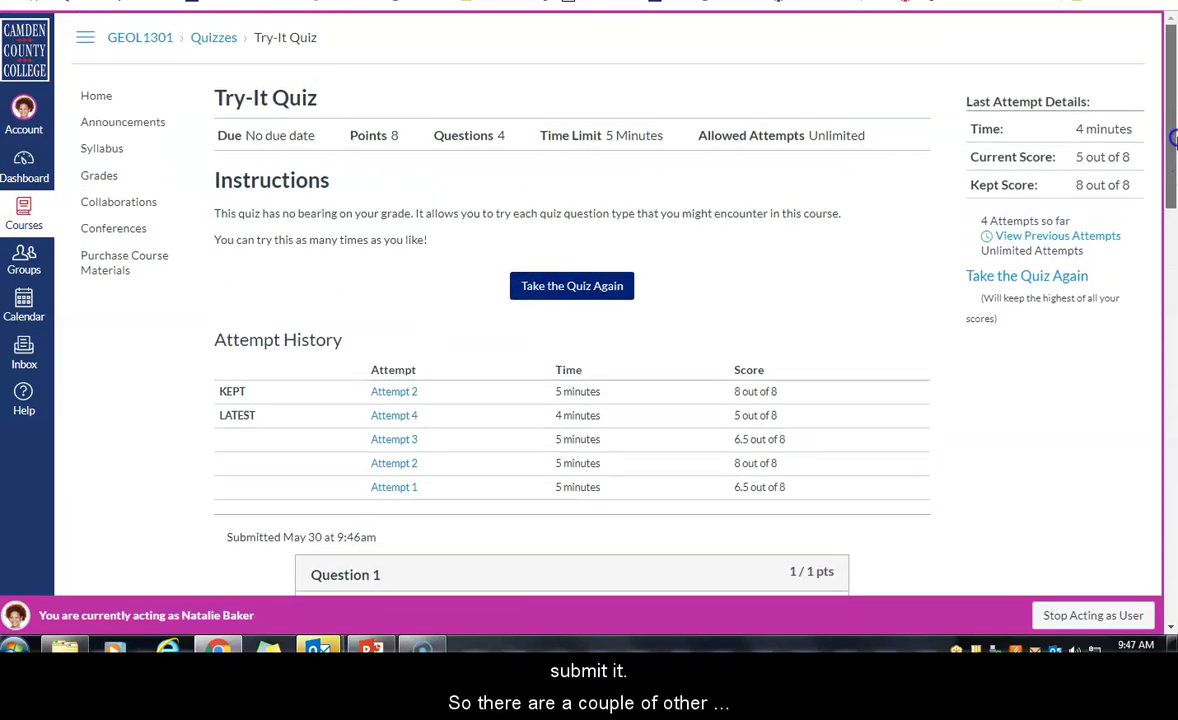
Go back to the GEOL1301 home page, visit the course's Announcements page, and return to the home page.
{"action": "key", "text": "alt+Left"}
{"action": "left_click", "coordinate": [298, 237]}
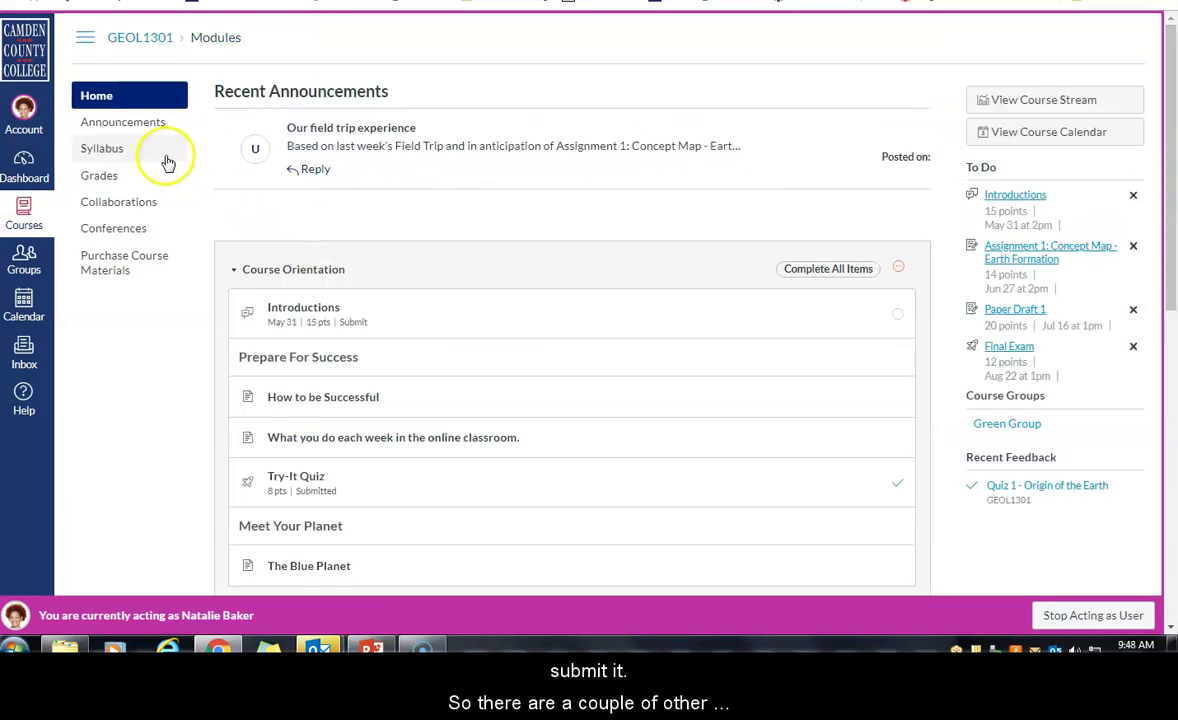
{"action": "left_click", "coordinate": [102, 131]}
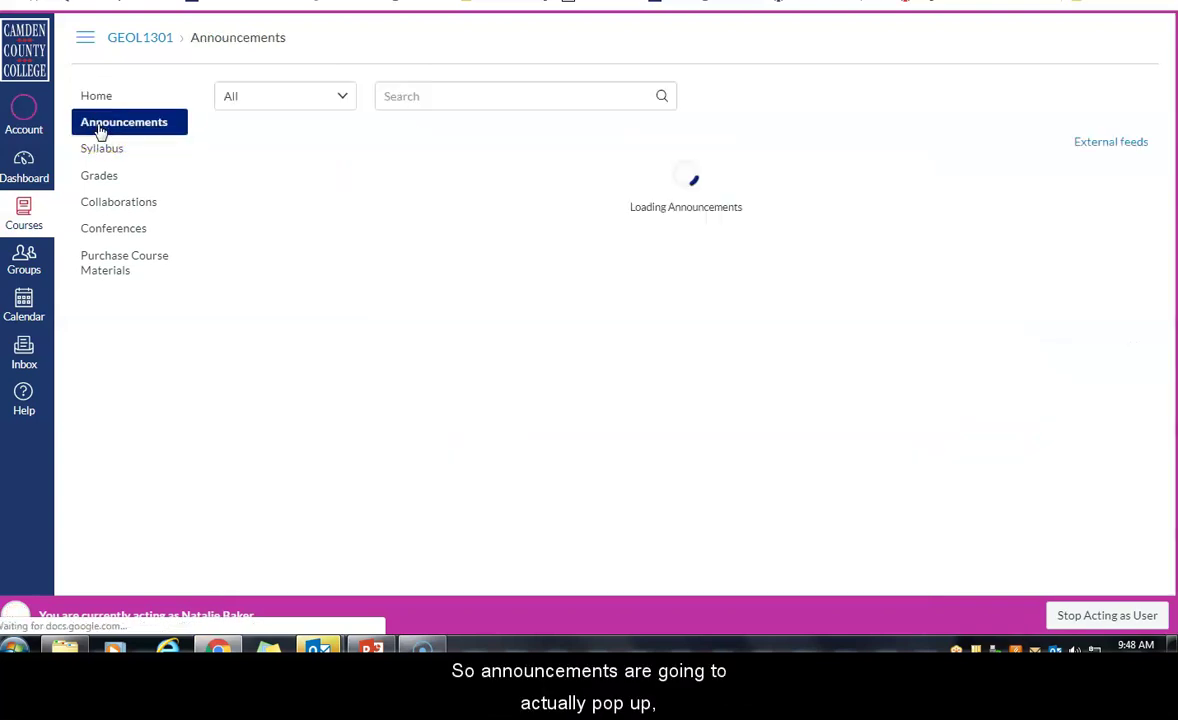
{"action": "left_click", "coordinate": [97, 96]}
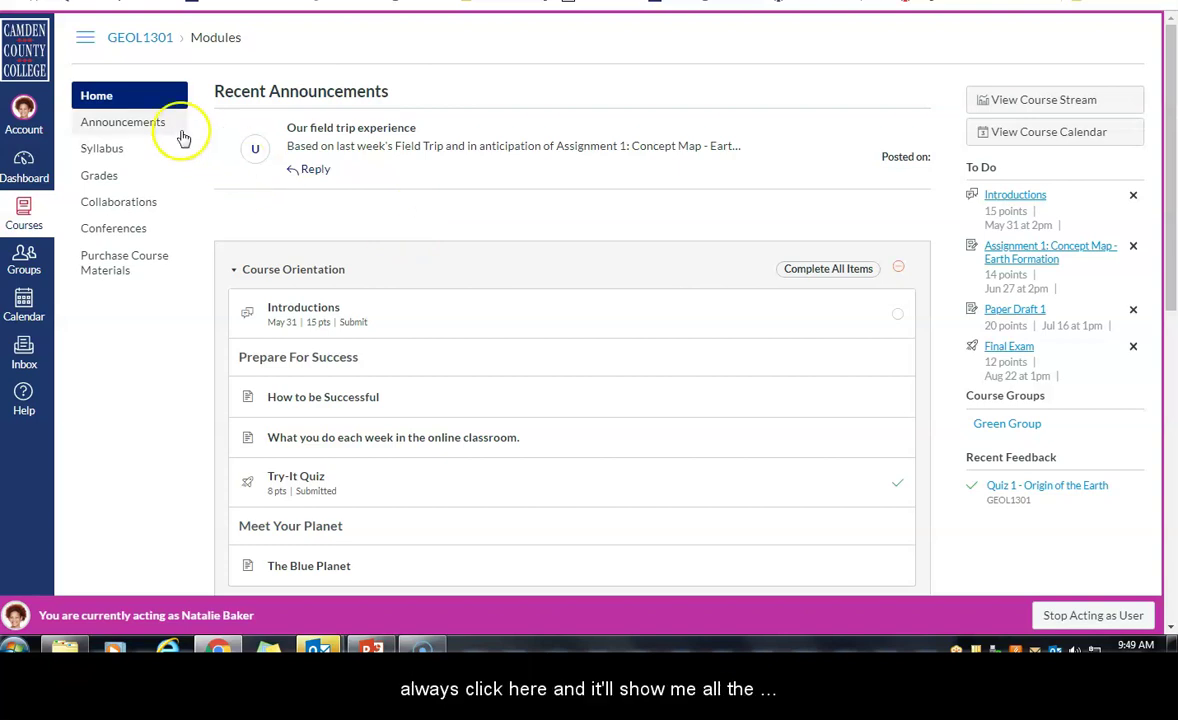
Open the course syllabus and examine the assignment group weights and the Course Summary of dated assignments.
{"action": "left_click", "coordinate": [108, 155]}
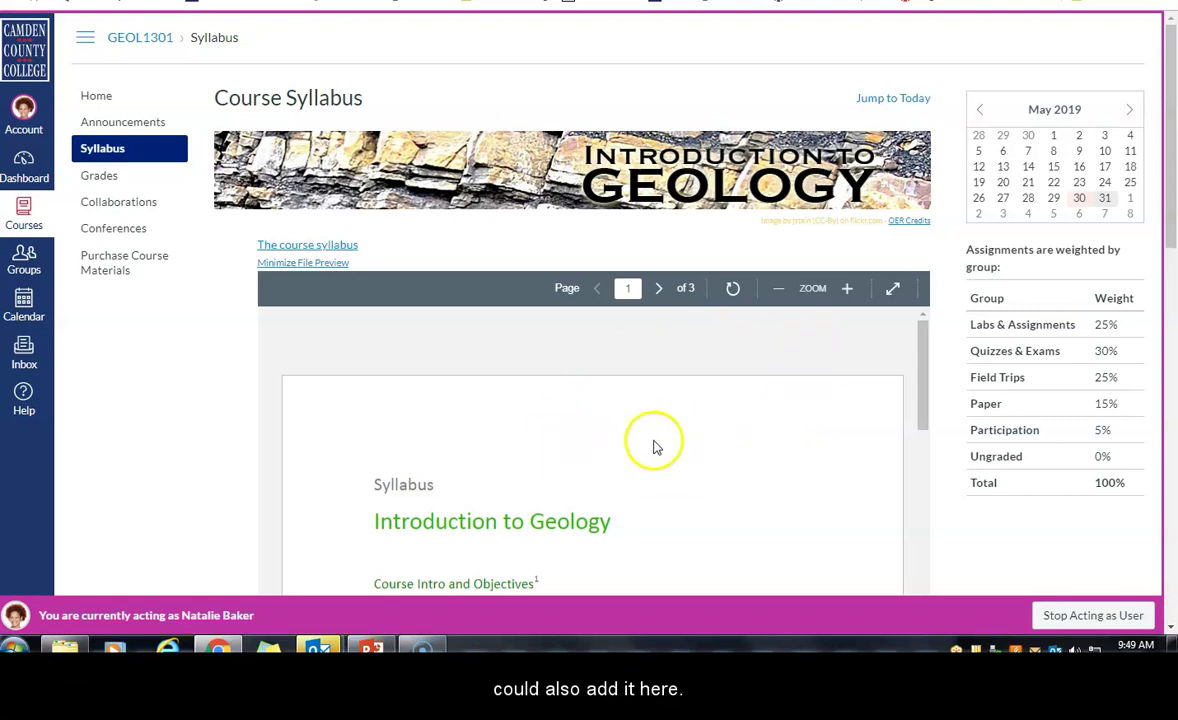
{"action": "left_click_drag", "start_coordinate": [1174, 113], "coordinate": [1172, 148]}
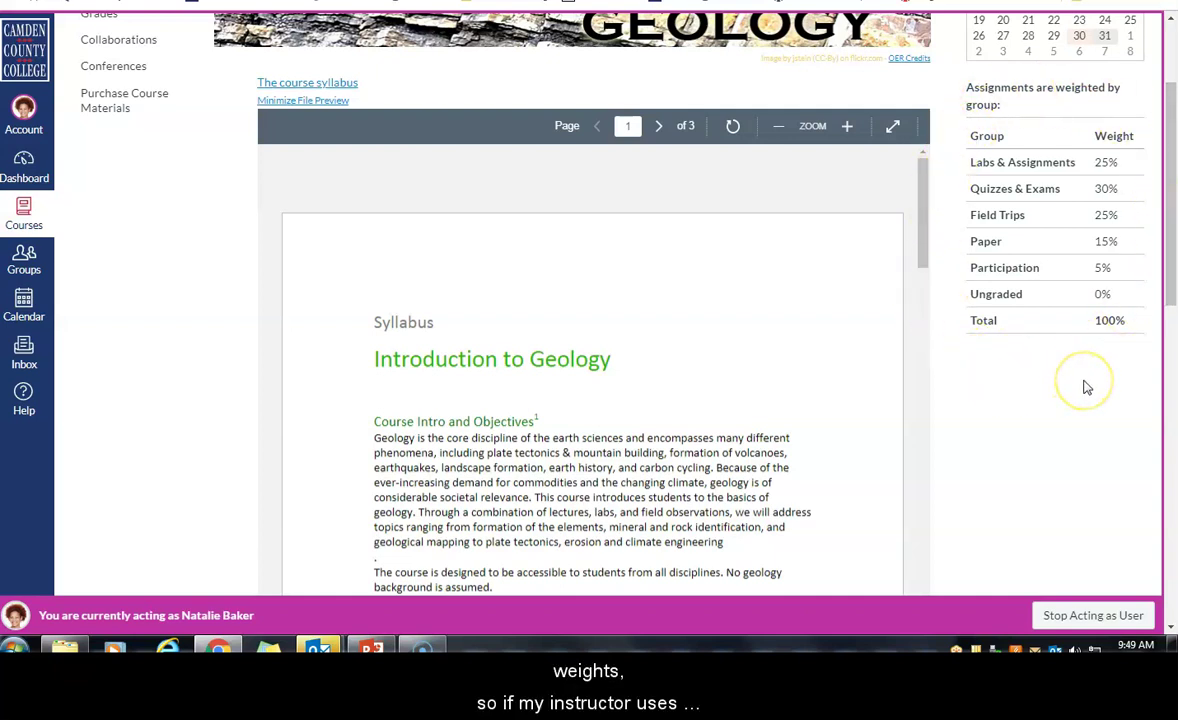
{"action": "left_click", "coordinate": [1087, 345]}
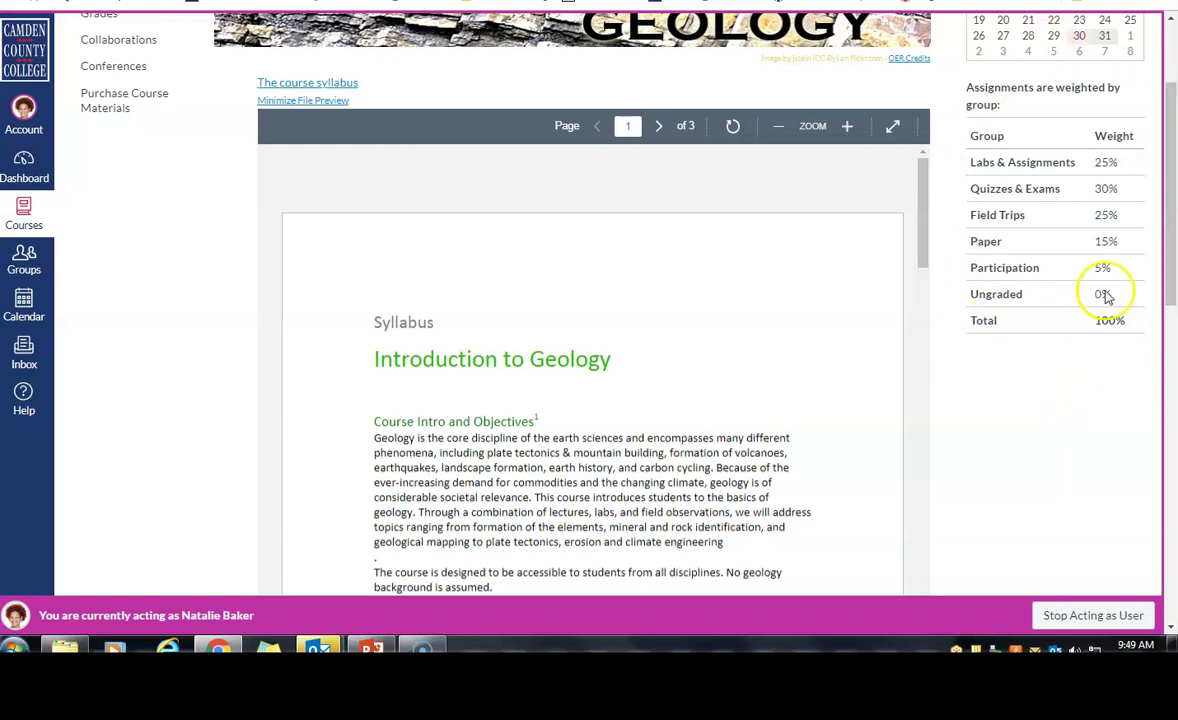
{"action": "left_click_drag", "start_coordinate": [1174, 93], "coordinate": [1146, 344]}
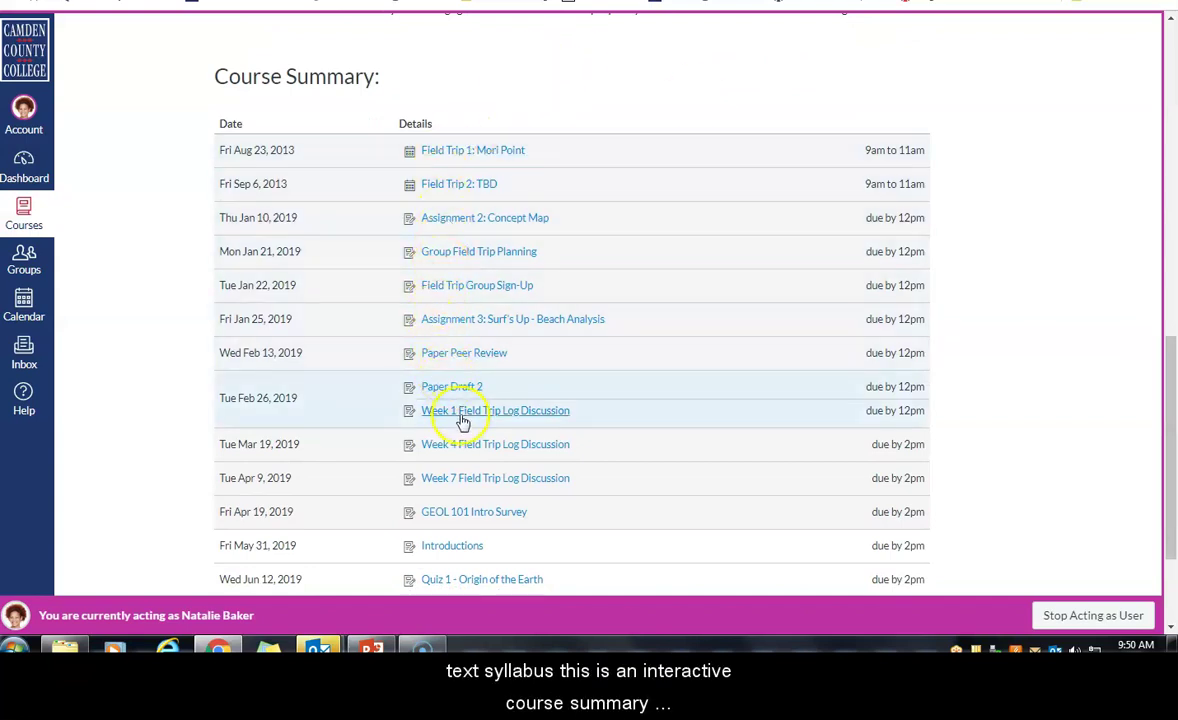
{"action": "scroll", "coordinate": [689, 380], "scroll_direction": "down", "scroll_amount": 3}
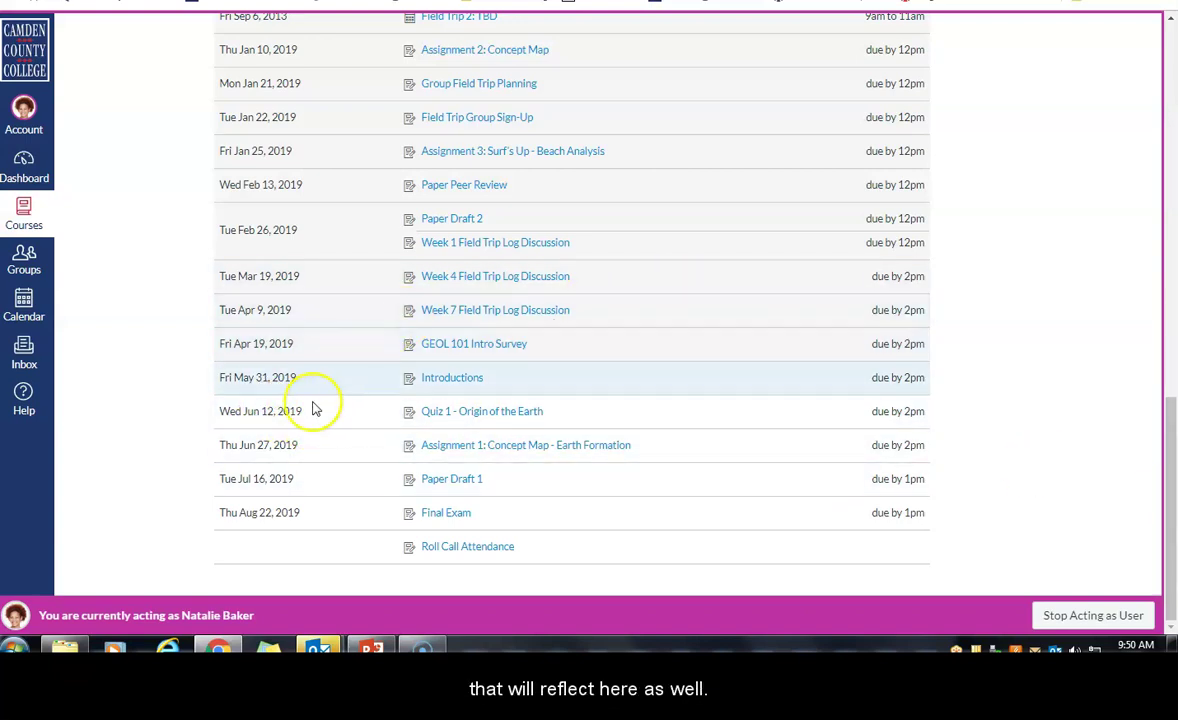
{"action": "left_click_drag", "start_coordinate": [1170, 505], "coordinate": [1168, 60]}
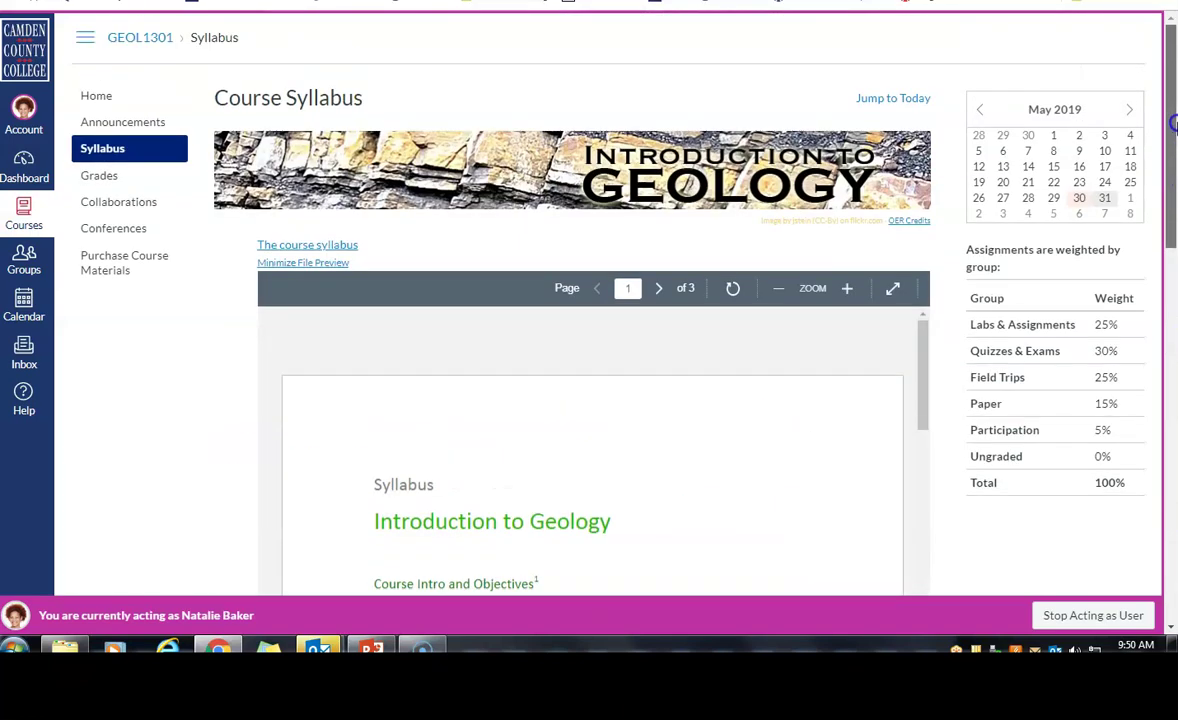
Open the course grades and look through the assignment list for missing work.
{"action": "left_click", "coordinate": [103, 174]}
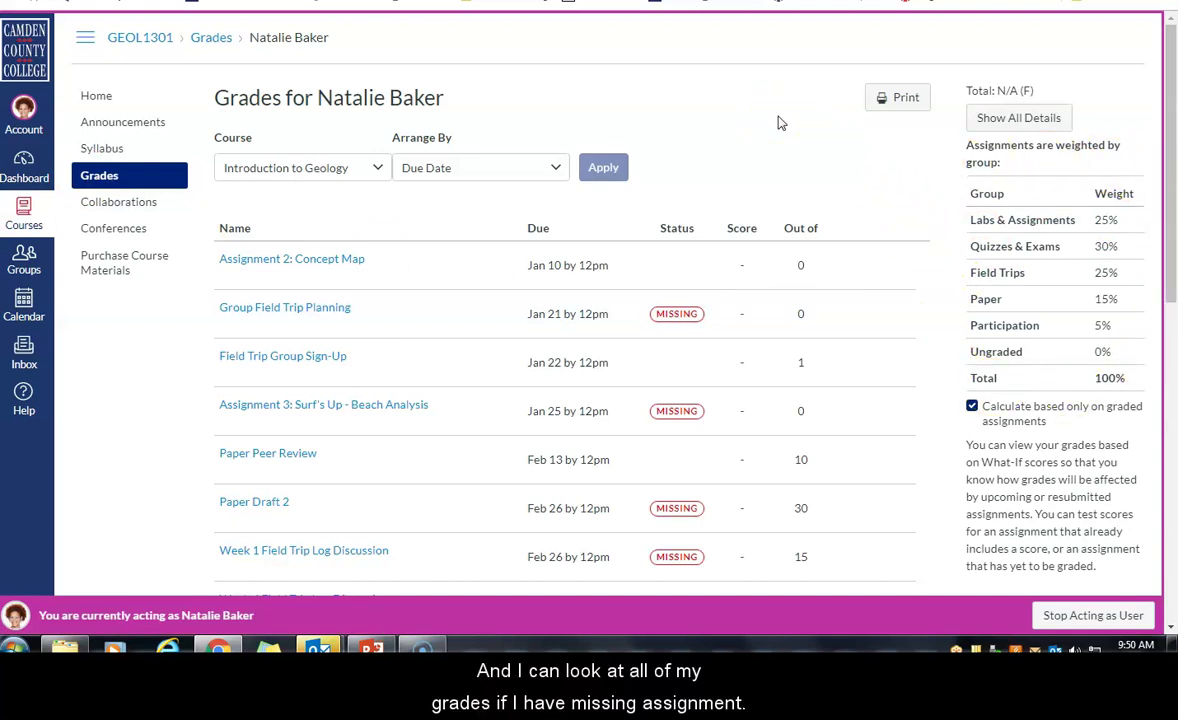
{"action": "scroll", "coordinate": [781, 122], "scroll_direction": "down", "scroll_amount": 5}
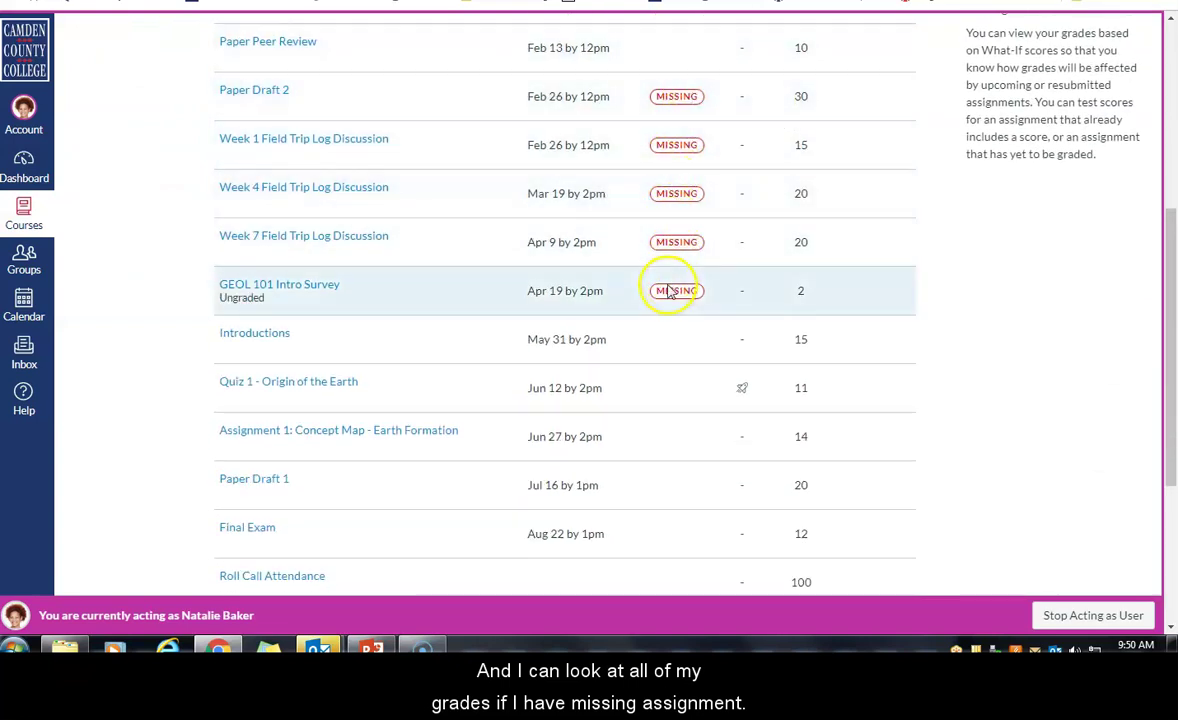
{"action": "scroll", "coordinate": [1040, 233], "scroll_direction": "down", "scroll_amount": 1}
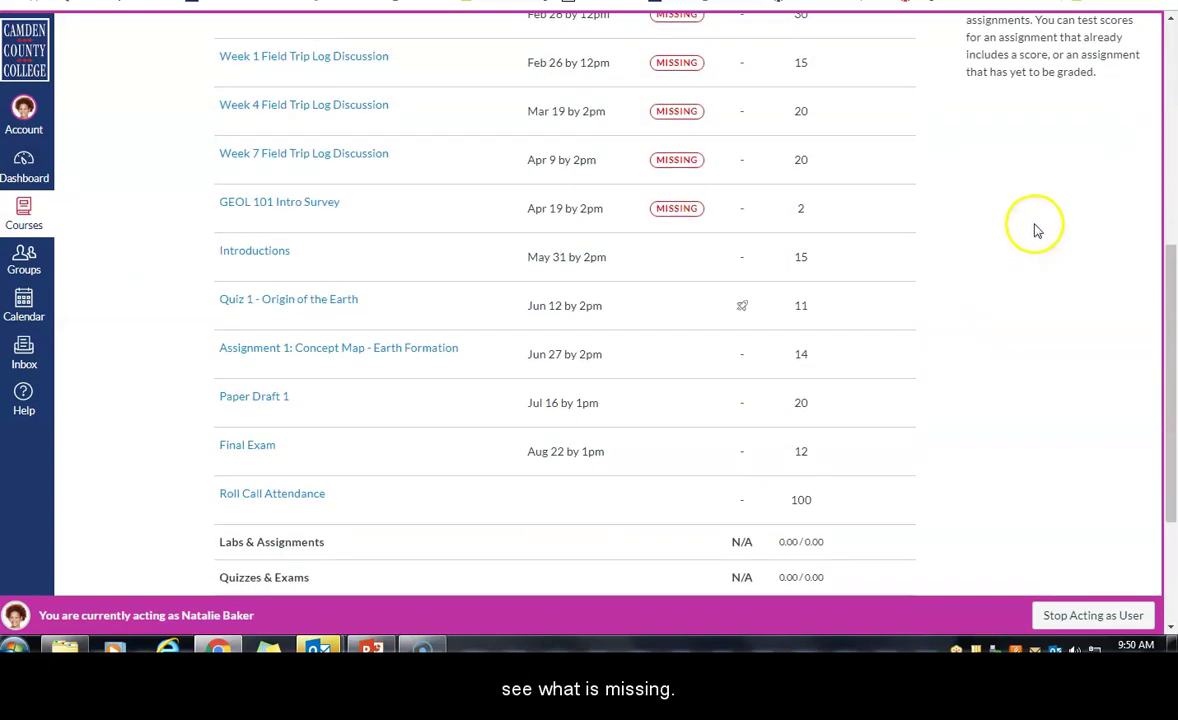
Review the rest of the grades list, from the upcoming assignments through the assignment group subtotals to the course total.
{"action": "scroll", "coordinate": [1036, 229], "scroll_direction": "down", "scroll_amount": 1}
{"action": "scroll", "coordinate": [1047, 244], "scroll_direction": "down", "scroll_amount": 1}
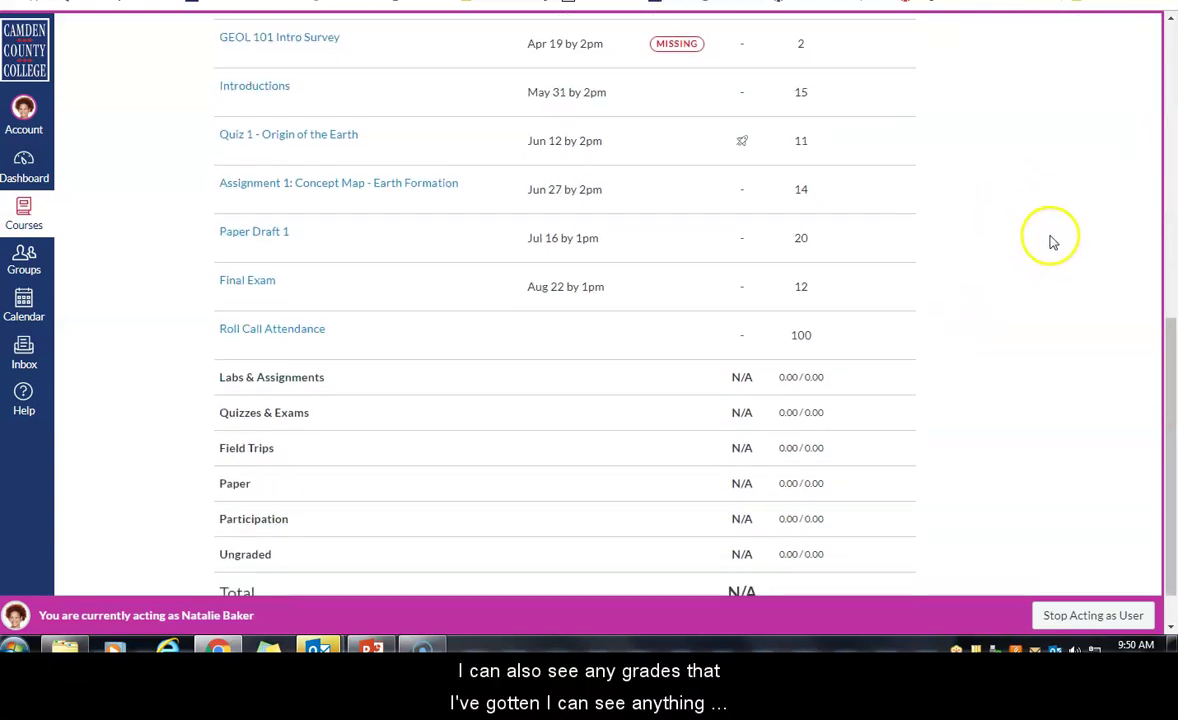
{"action": "scroll", "coordinate": [1047, 229], "scroll_direction": "up", "scroll_amount": 1}
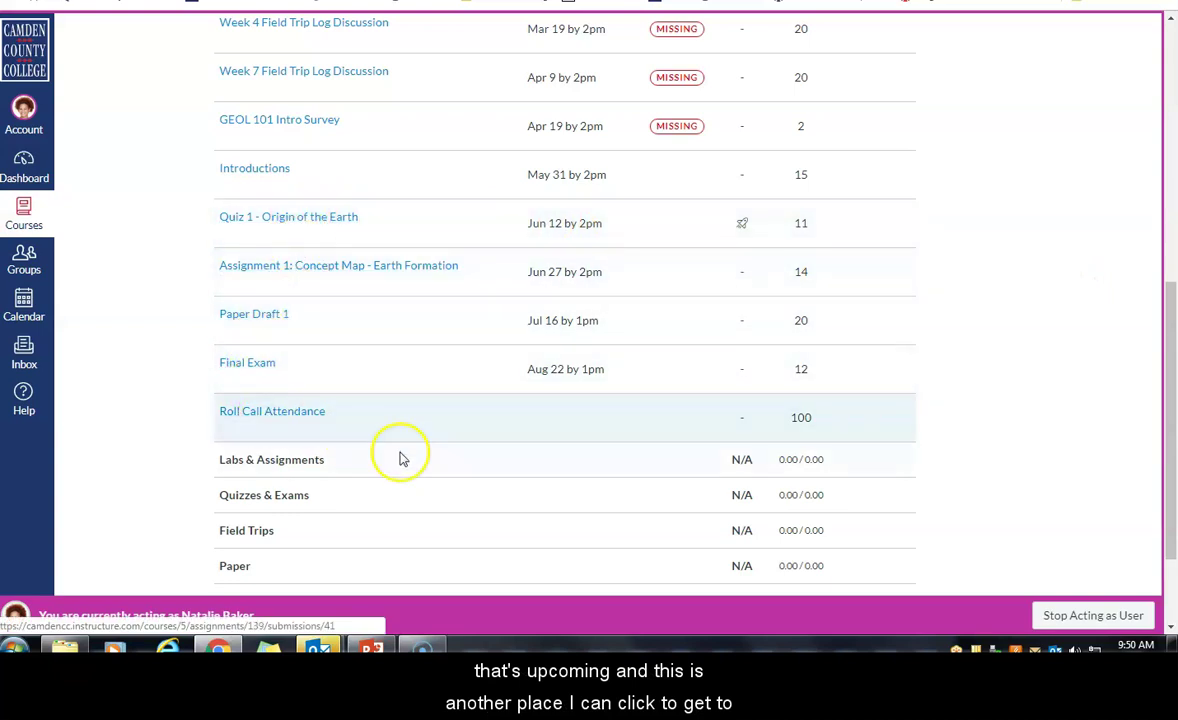
{"action": "scroll", "coordinate": [1170, 470], "scroll_direction": "down", "scroll_amount": 1}
{"action": "left_click_drag", "start_coordinate": [1172, 470], "coordinate": [1162, 538]}
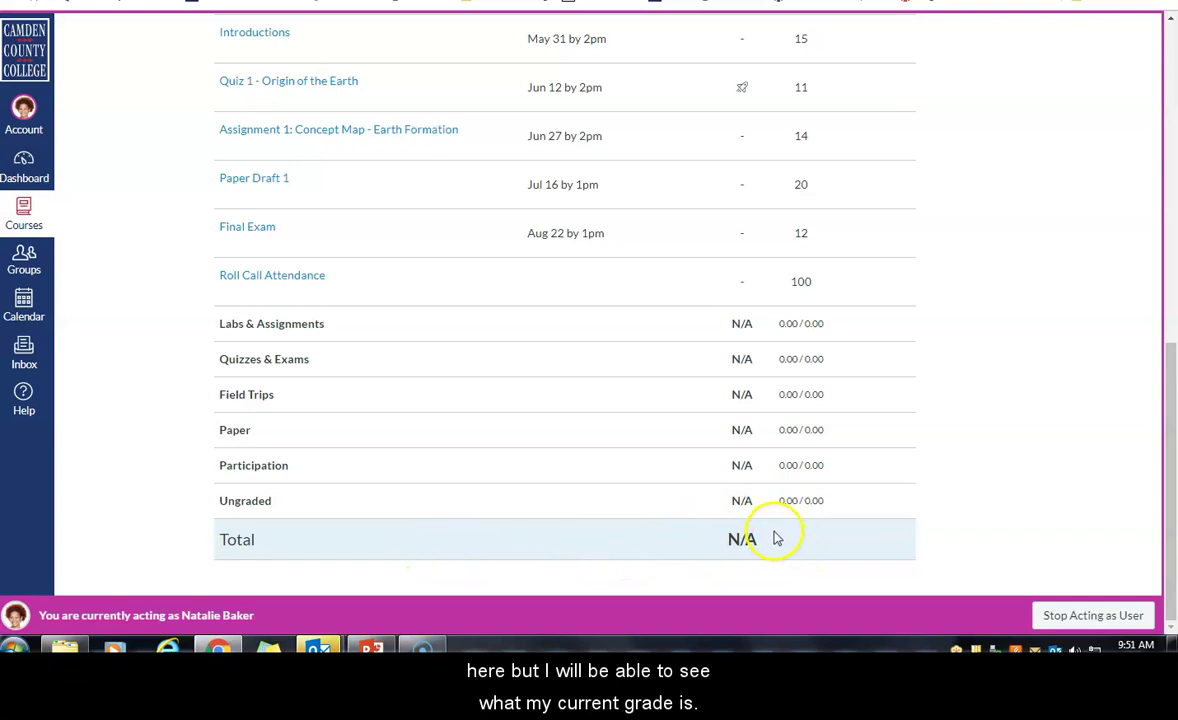
Return to the start of the grades page, open the course's Conferences page, and view its new and concluded conferences.
{"action": "left_click_drag", "start_coordinate": [1172, 404], "coordinate": [1172, 80]}
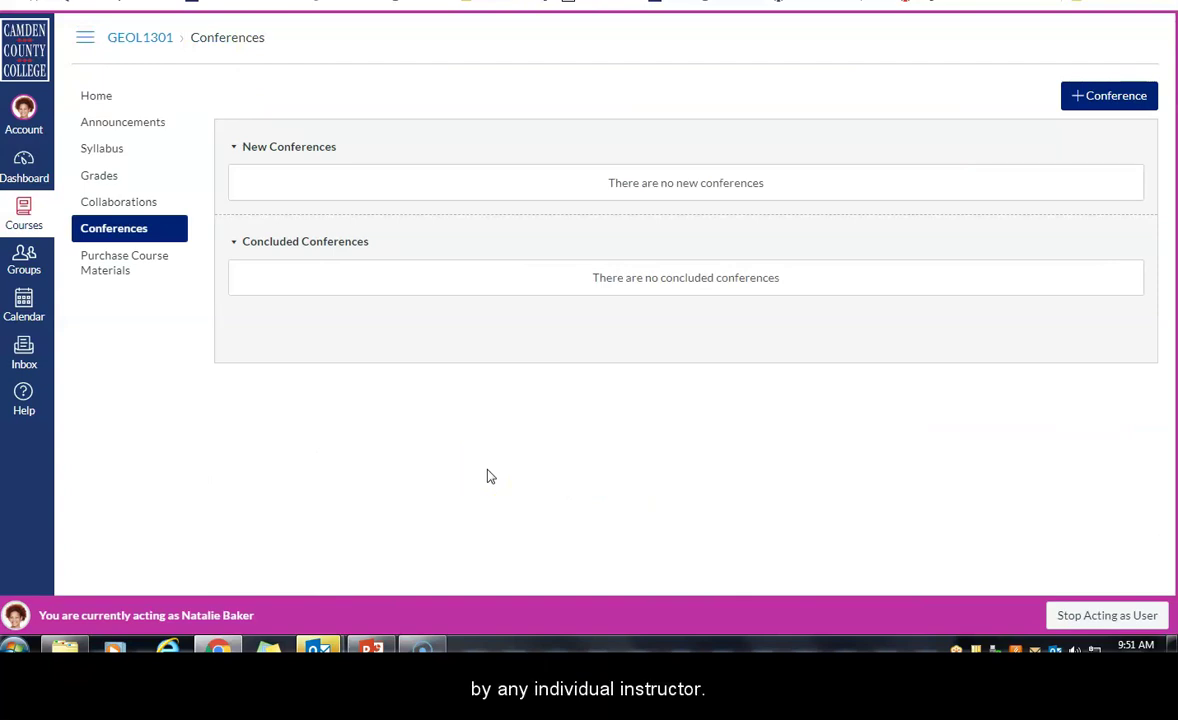
{"action": "left_click", "coordinate": [515, 469]}
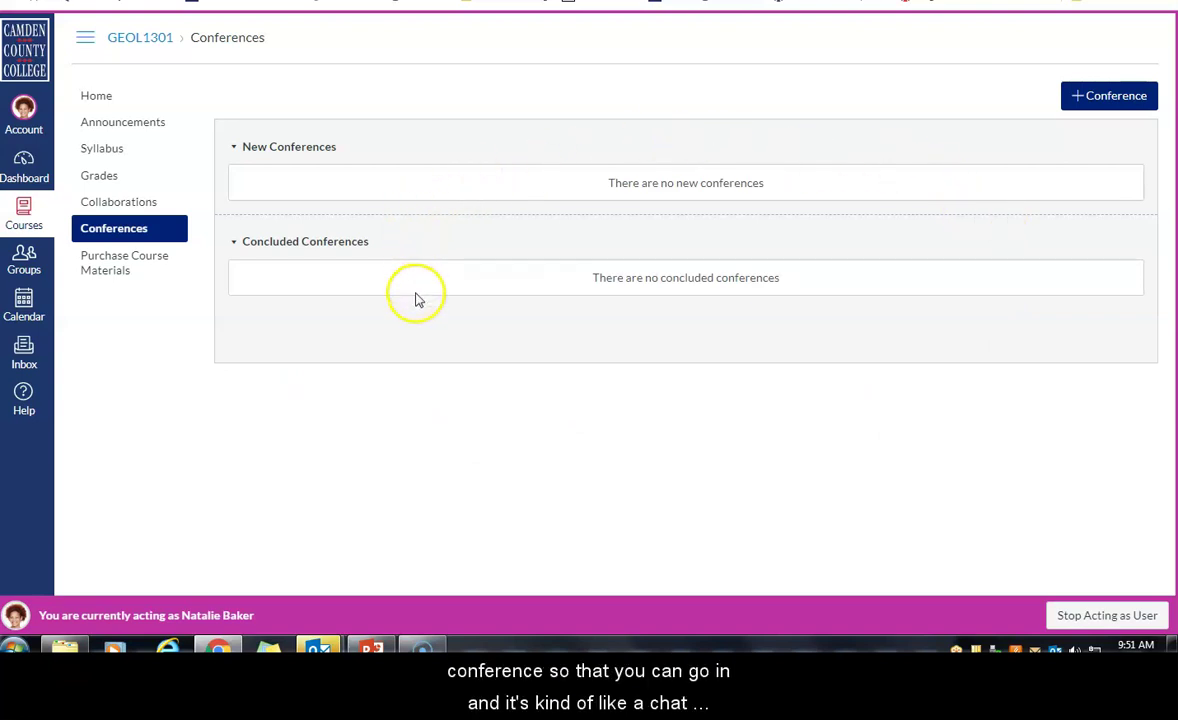
{"action": "left_click", "coordinate": [763, 390]}
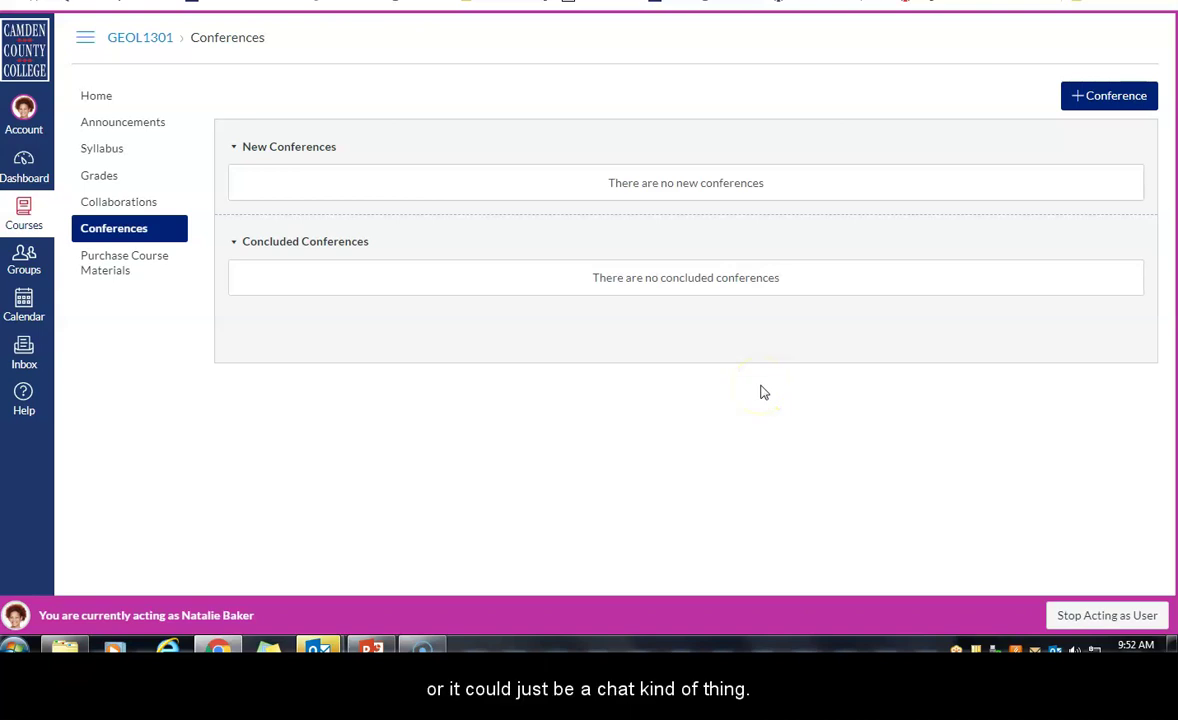